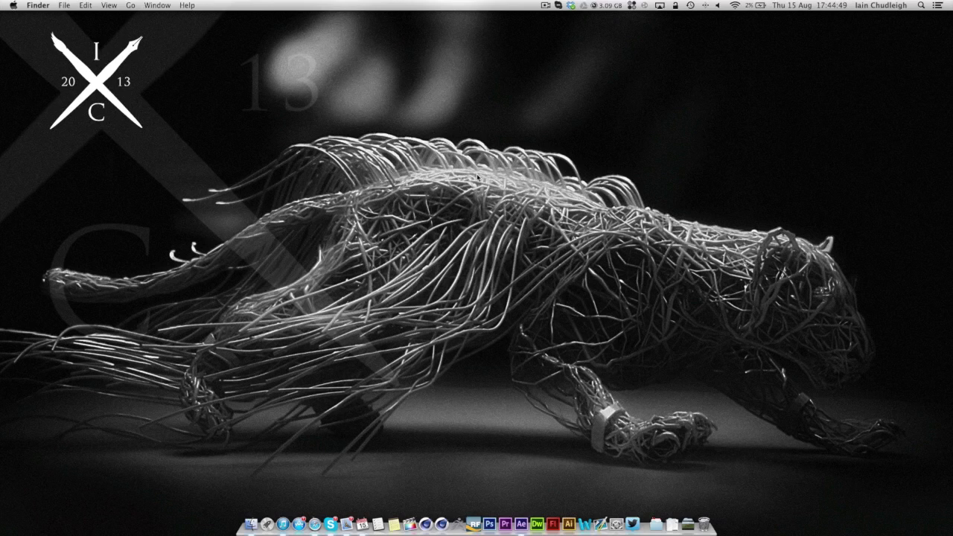
# - Preview the Particular Rain.mov reference clip from the Desktop's Paricular_Tutorial folder
pyautogui.click(250, 524)
pyautogui.click(251, 98)
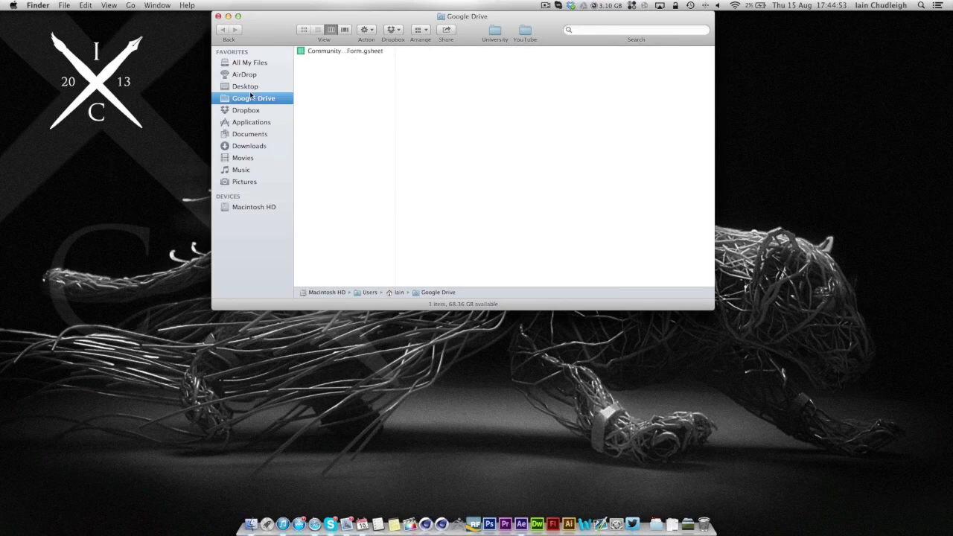
pyautogui.click(246, 87)
pyautogui.scroll(-5, 337, 192)
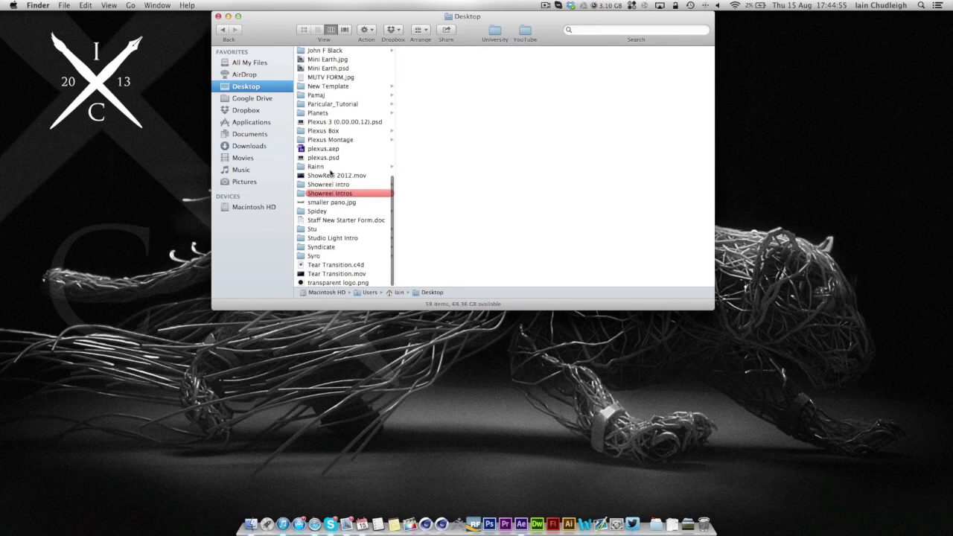
pyautogui.click(325, 105)
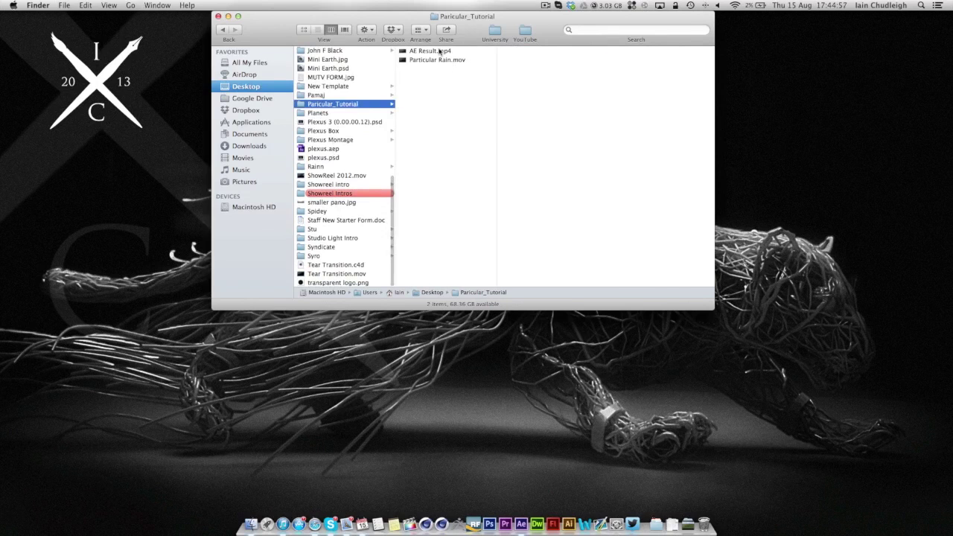
pyautogui.click(432, 60)
pyautogui.press('space')
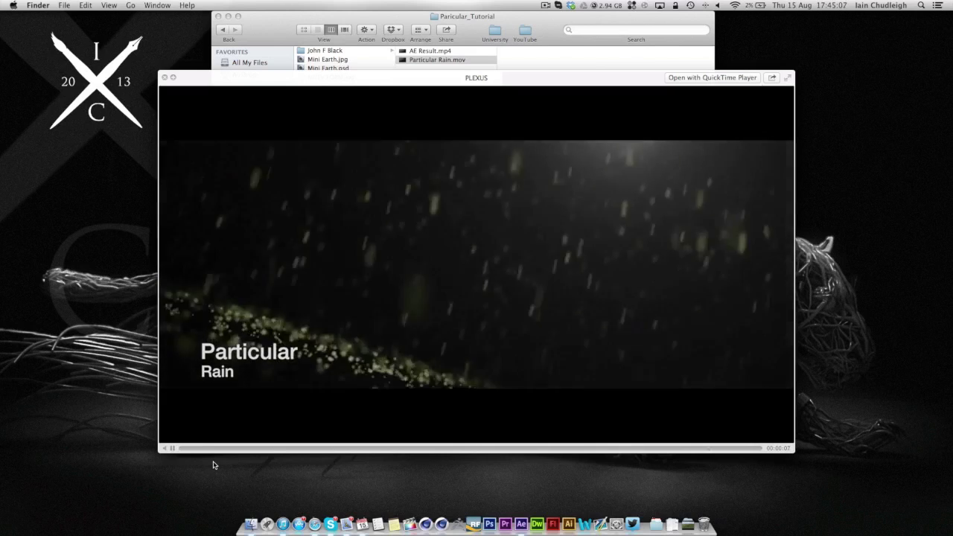
pyautogui.press('space')
pyautogui.press('super+w')
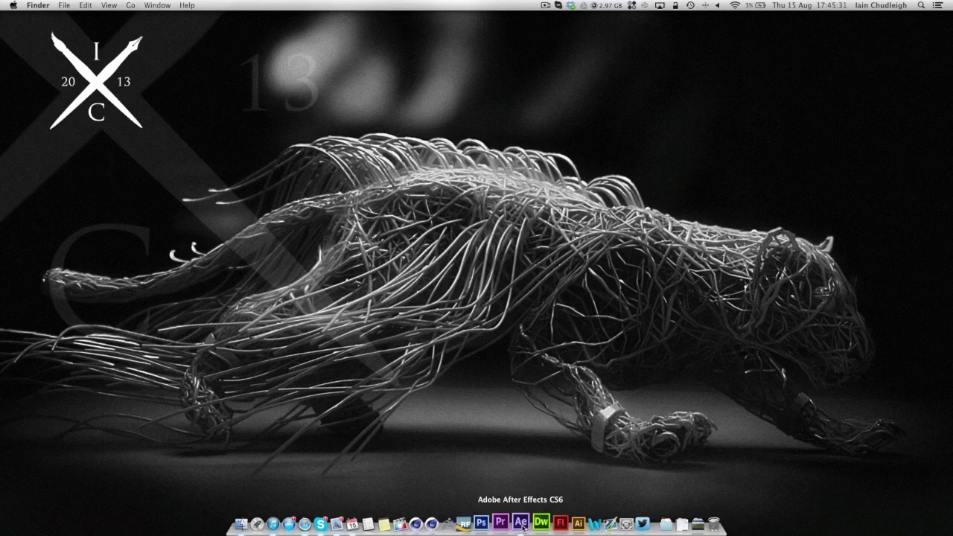
# - Create a new 1280×720, 24 fps composition in After Effects
pyautogui.click(493, 518)
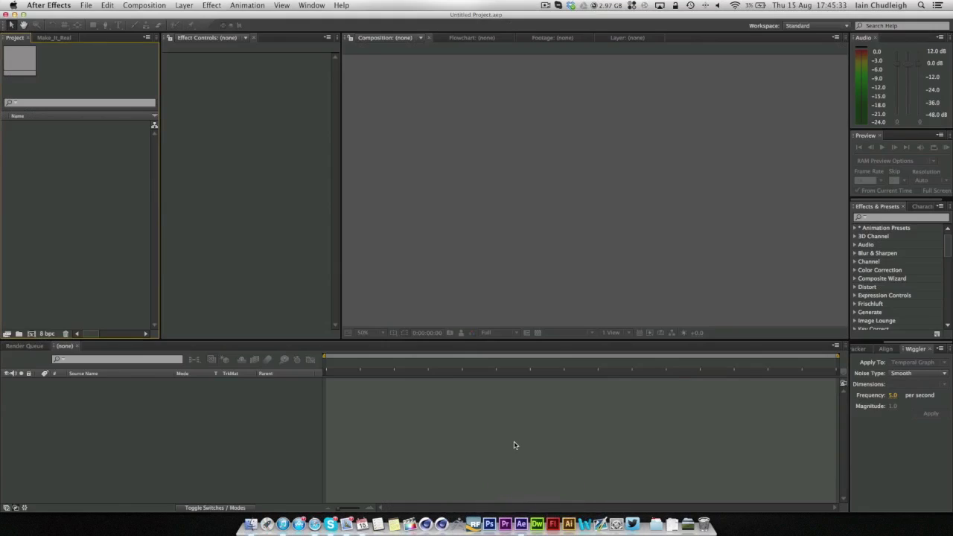
pyautogui.press('super+n')
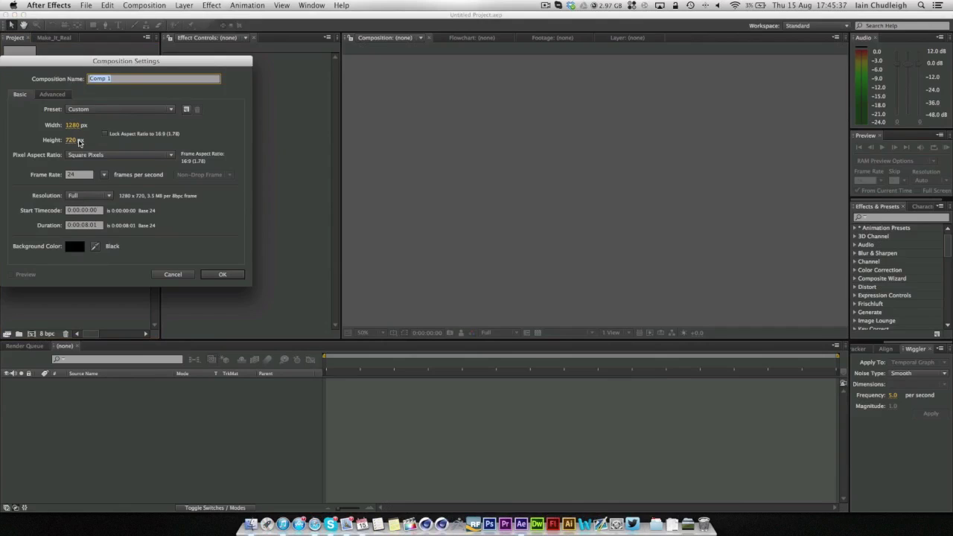
pyautogui.click(220, 274)
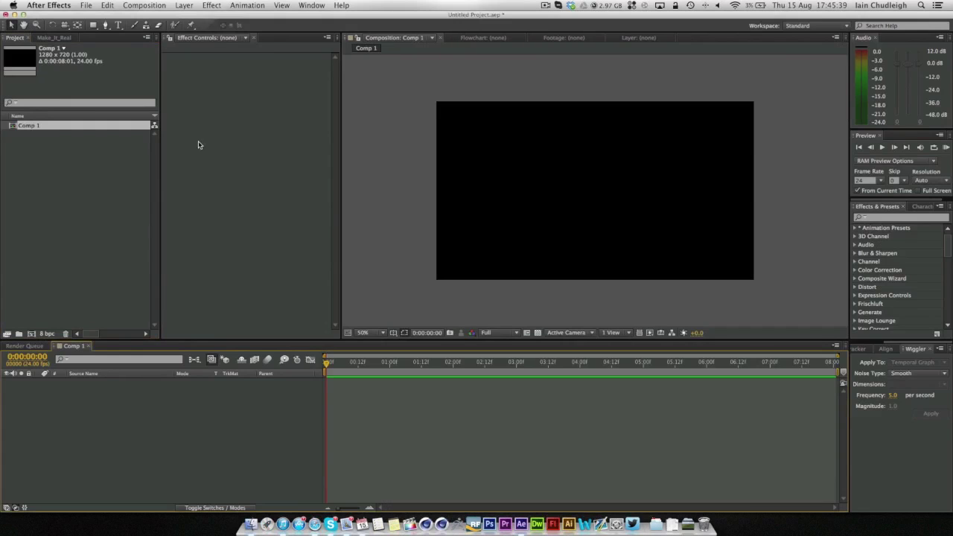
# - Add a new comp-sized solid layer and name it 'Particular'
pyautogui.rightClick(87, 405)
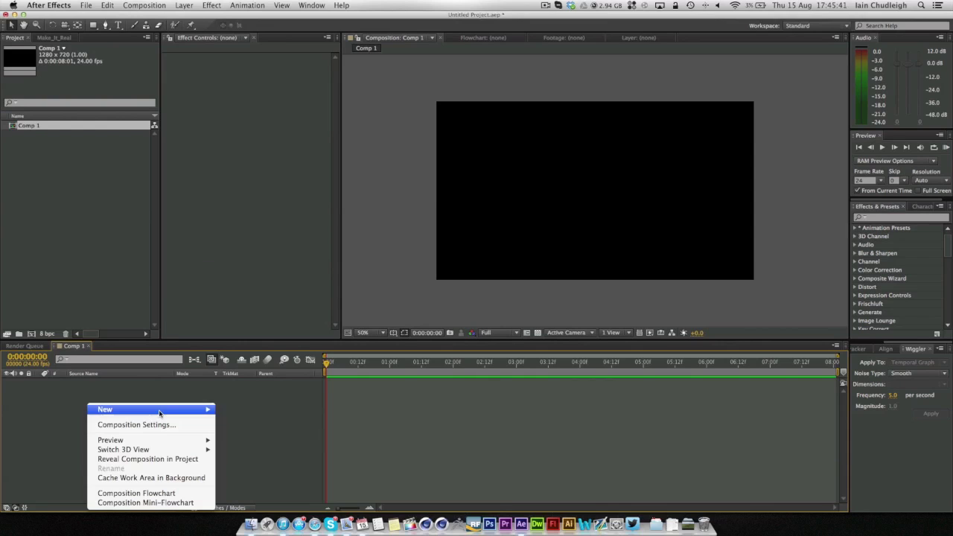
pyautogui.moveTo(160, 411)
pyautogui.click(259, 433)
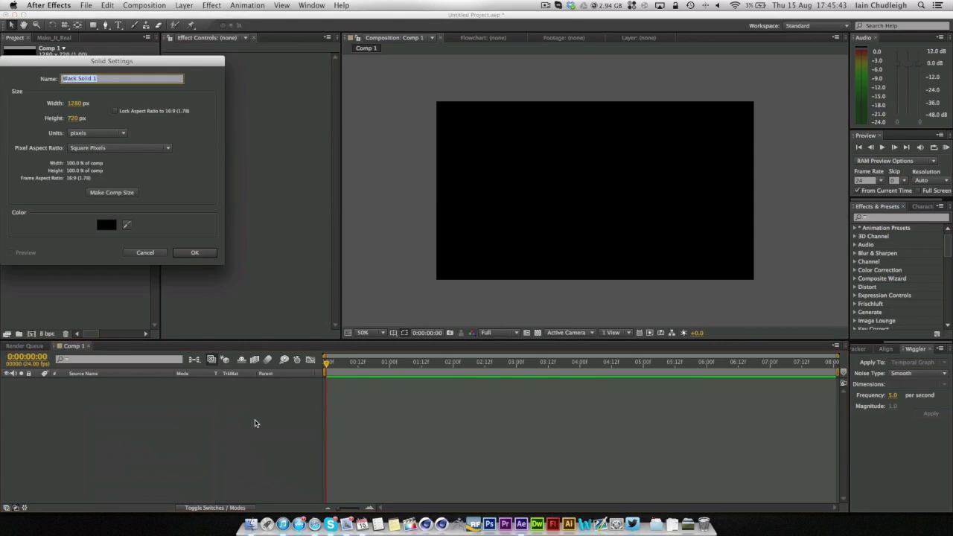
pyautogui.write('Particular')
pyautogui.press('Tab')
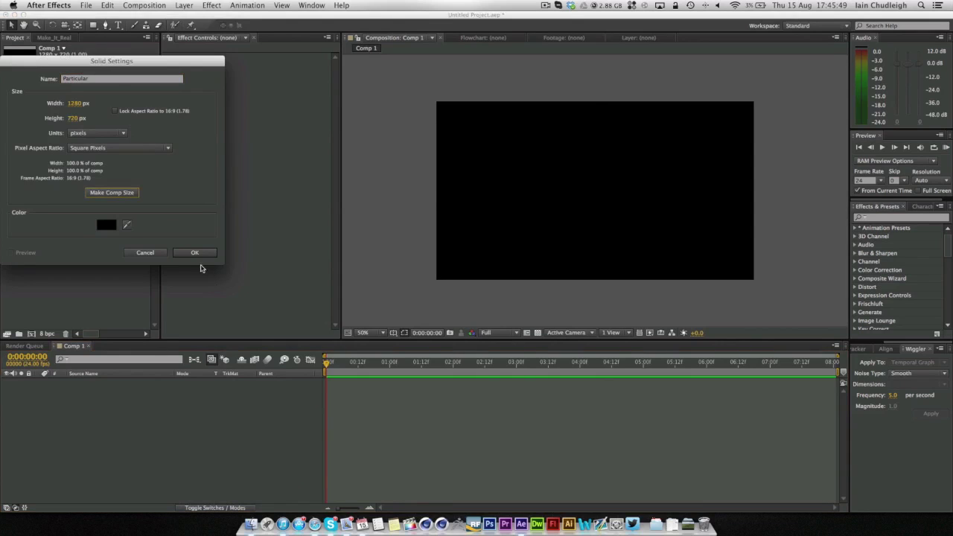
# - Create the Particular solid, apply Trapcode Particular, and move to about 3 seconds
pyautogui.click(195, 252)
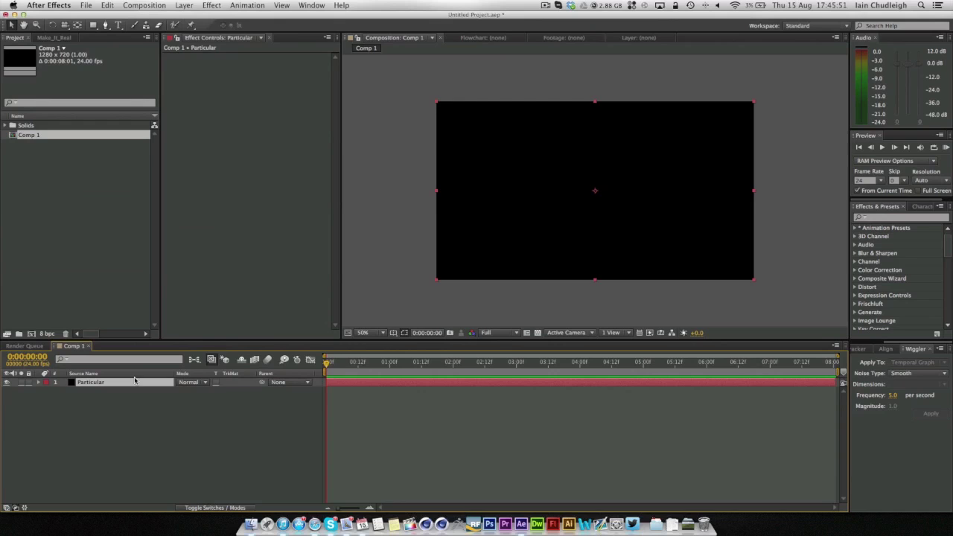
pyautogui.rightClick(217, 98)
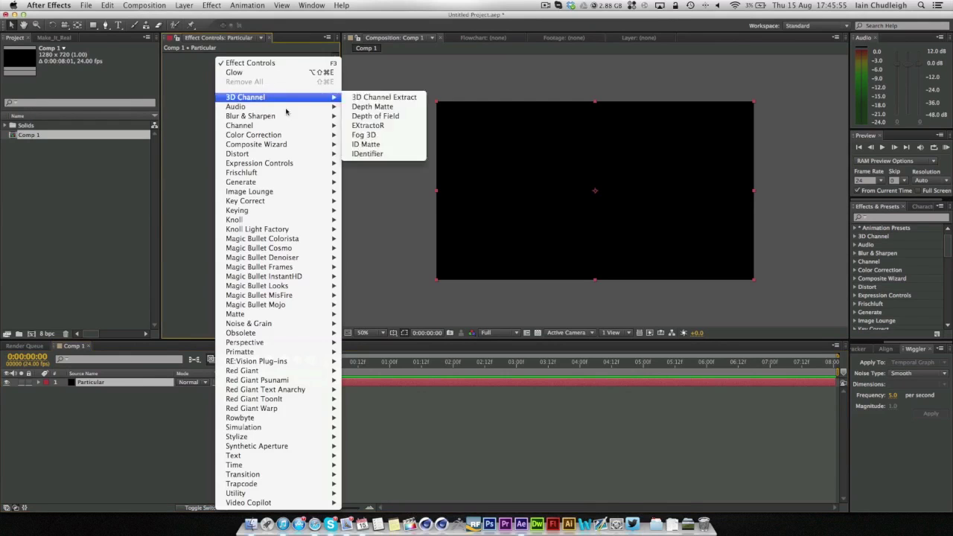
pyautogui.moveTo(254, 486)
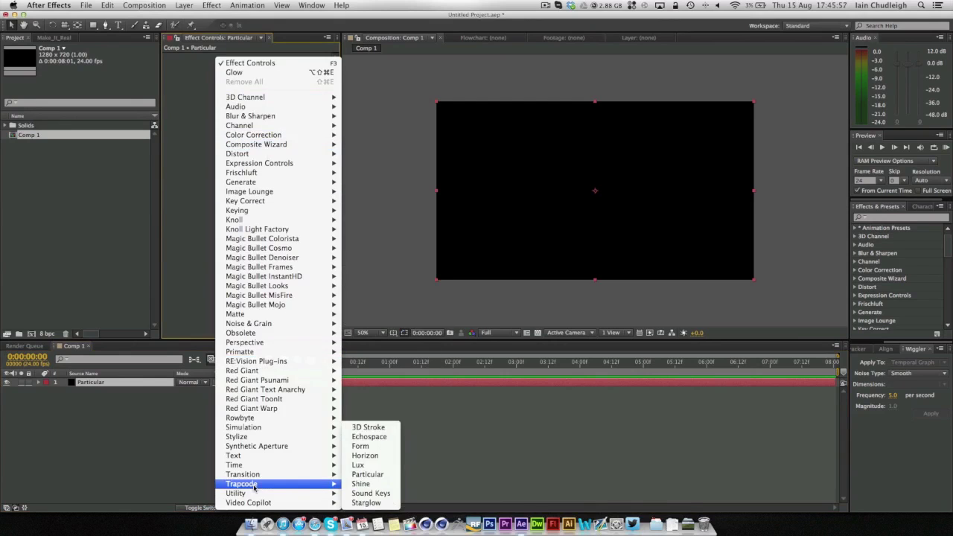
pyautogui.click(367, 474)
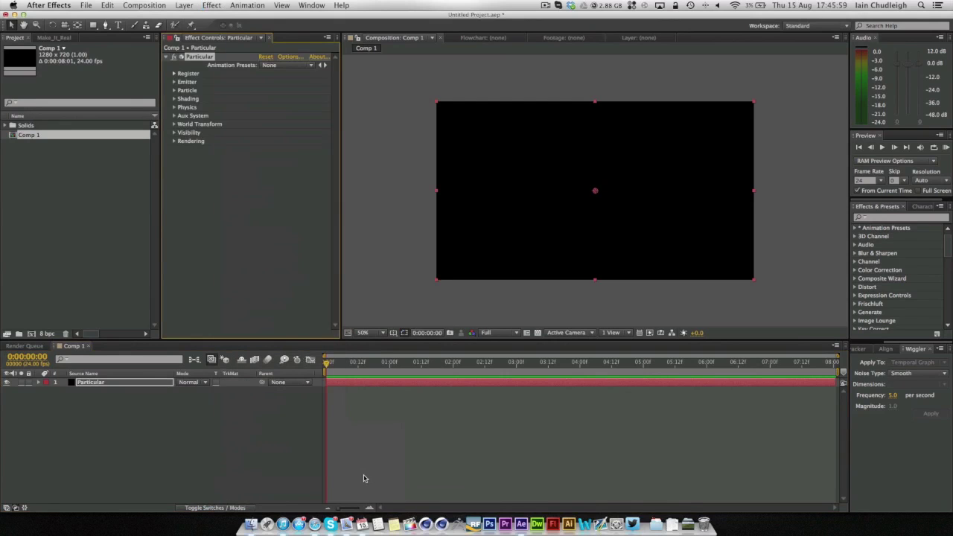
pyautogui.moveTo(356, 370); pyautogui.dragTo(551, 377)
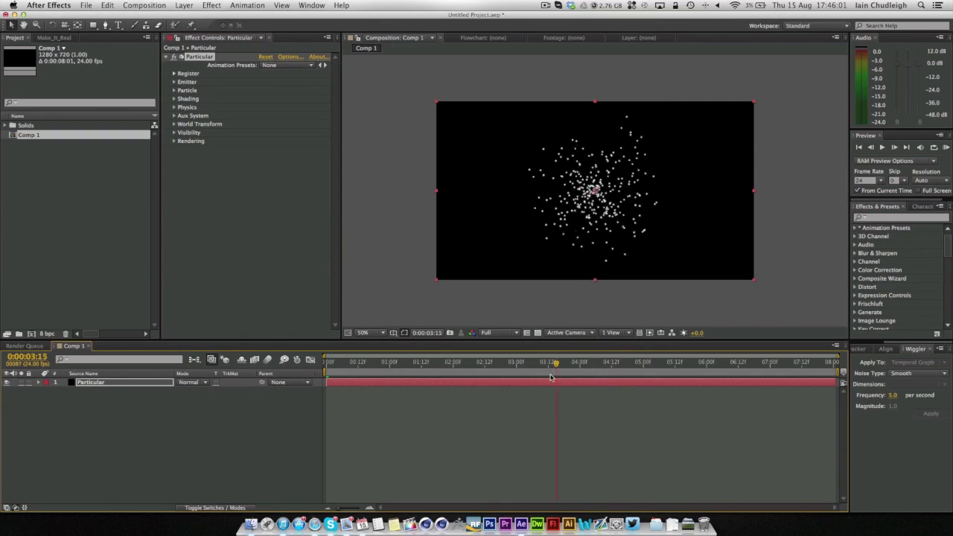
# - Make the emitter a 1431×32×816 Box positioned above the frame at 640,-132
pyautogui.click(174, 82)
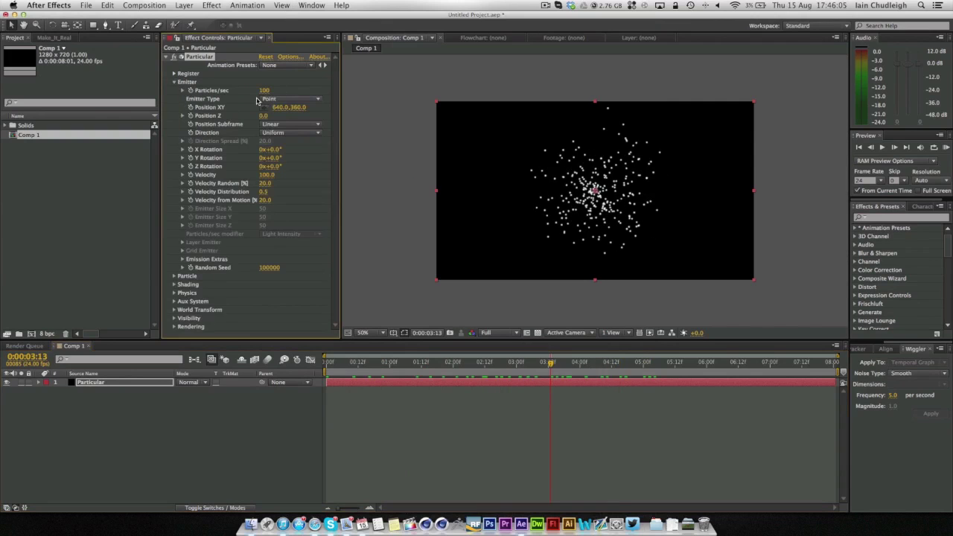
pyautogui.click(259, 99)
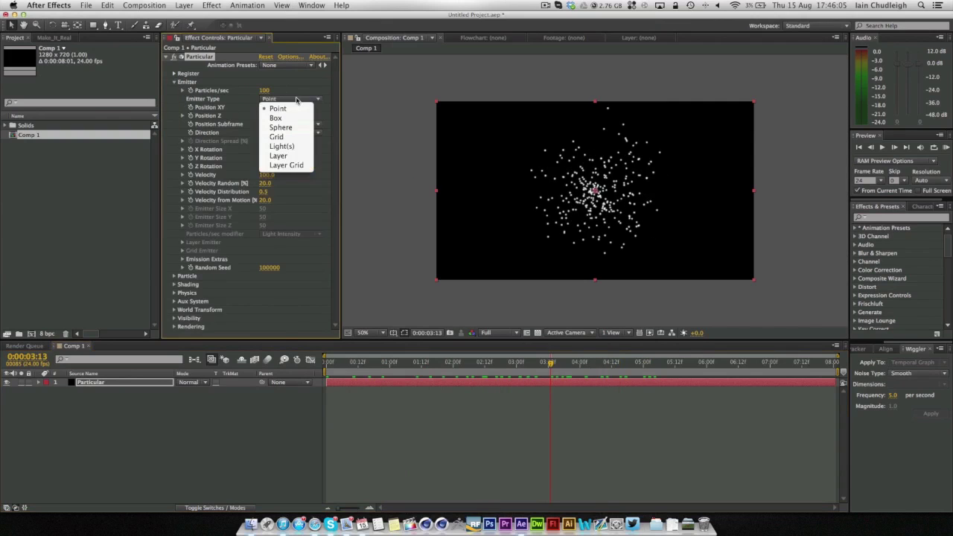
pyautogui.click(275, 118)
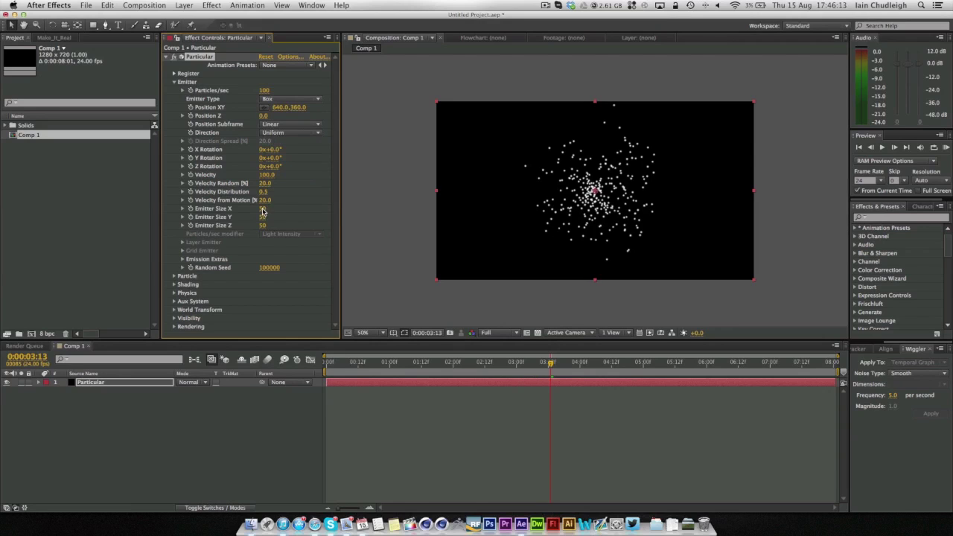
pyautogui.moveTo(262, 212); pyautogui.dragTo(742, 204)
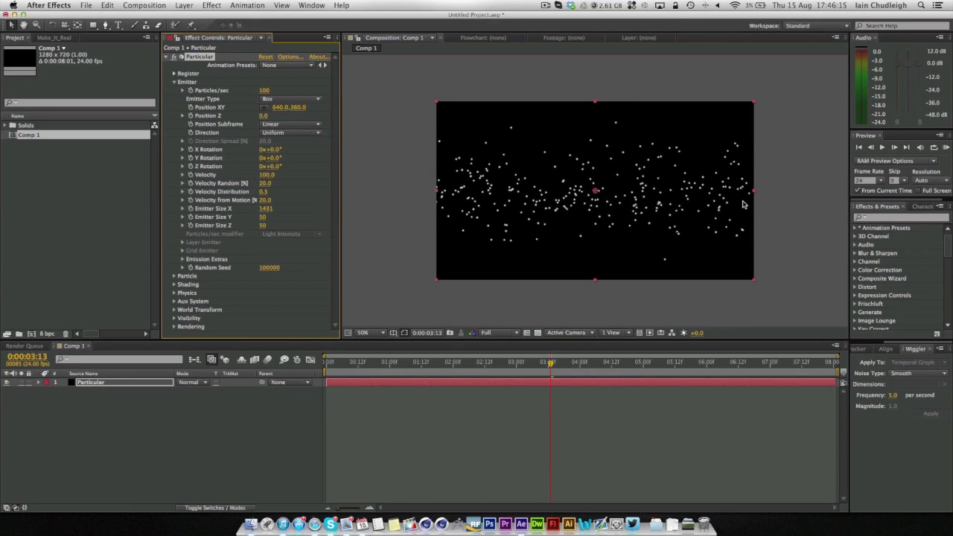
pyautogui.moveTo(263, 217); pyautogui.dragTo(644, 216)
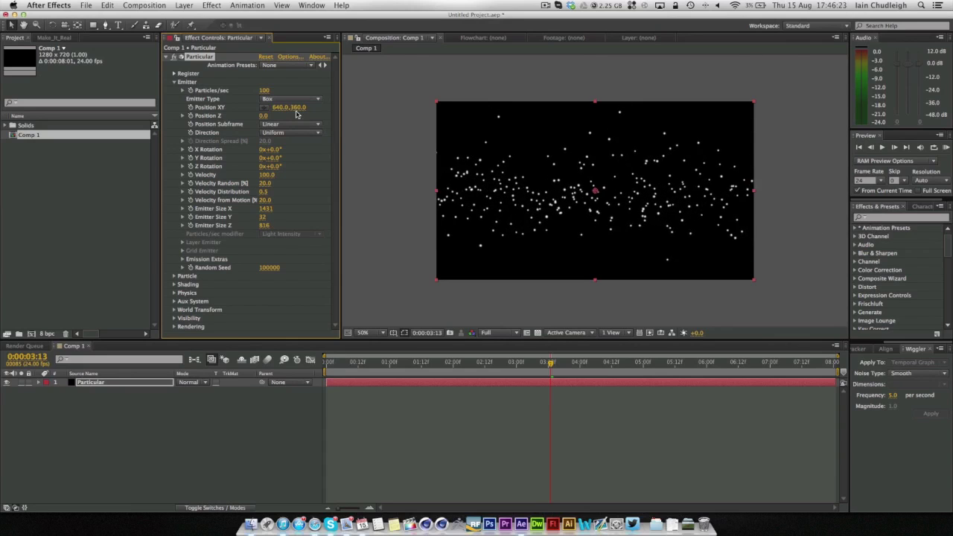
pyautogui.moveTo(296, 113); pyautogui.dragTo(45, 167)
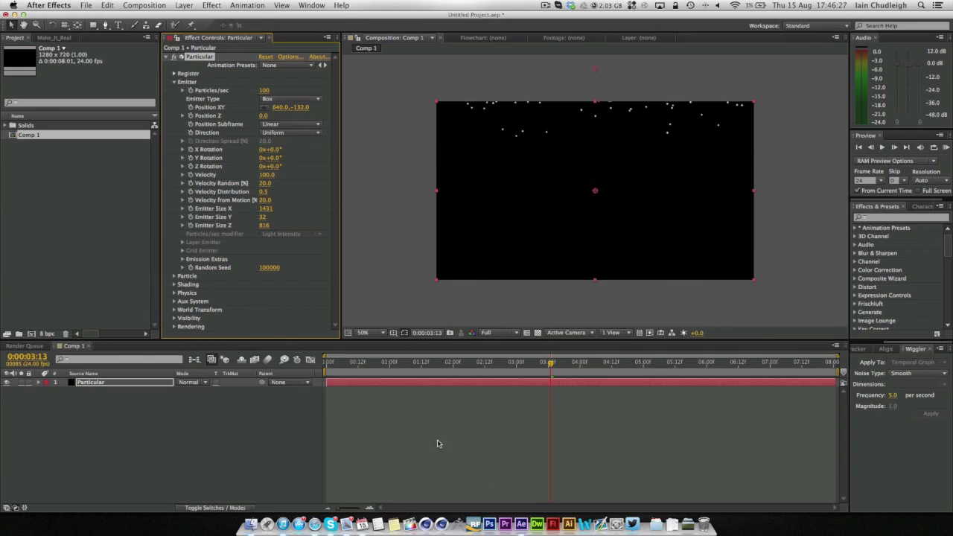
# - Set Velocity and Velocity Random to 0, keep Velocity from Motion at 10, and preview
pyautogui.click(270, 175)
pyautogui.write('0')
pyautogui.press('Tab')
pyautogui.write('0')
pyautogui.press('Tab')
pyautogui.press('Tab')
pyautogui.press('Return')
pyautogui.click(382, 372)
pyautogui.press('Home')
pyautogui.press('space')
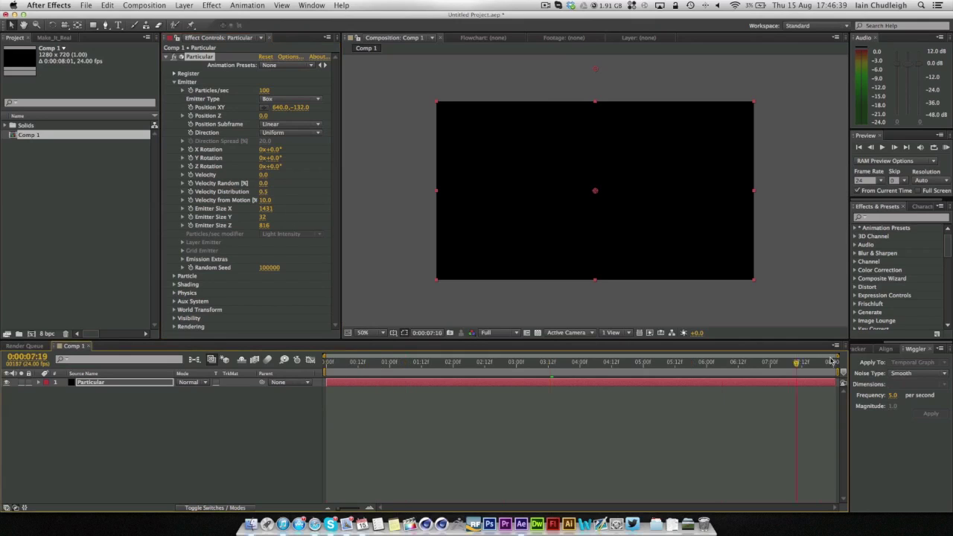
pyautogui.click(176, 87)
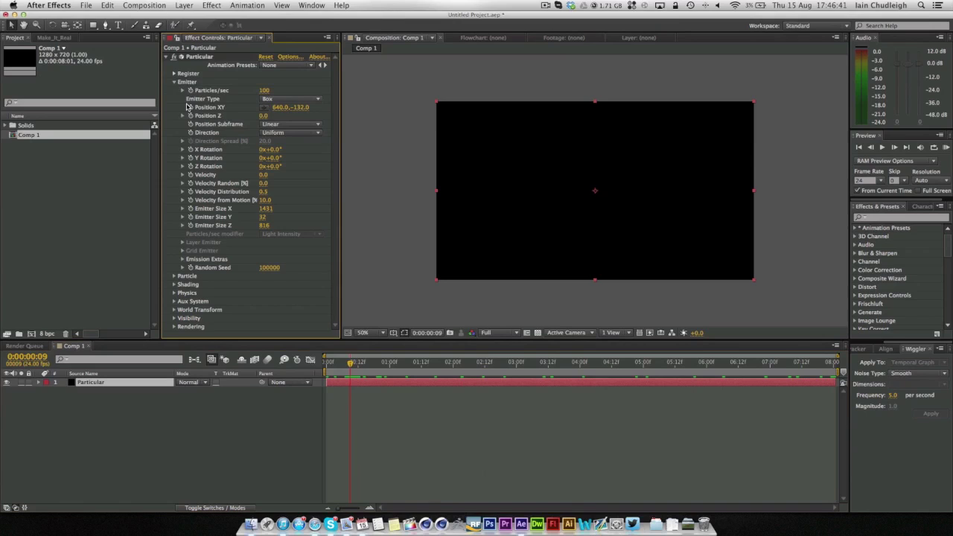
# - Open the Physics settings and adjust Gravity, checking the particles at 3 seconds
pyautogui.click(175, 83)
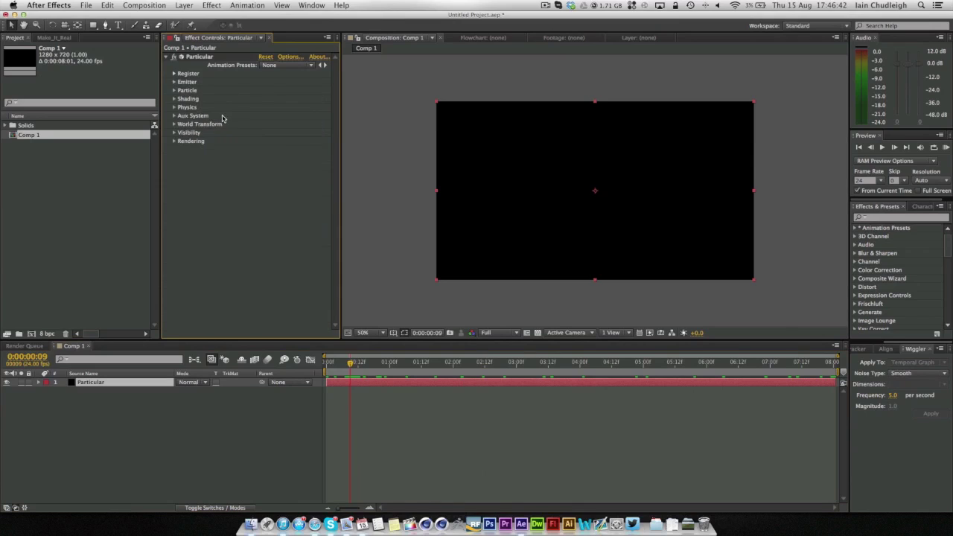
pyautogui.click(174, 91)
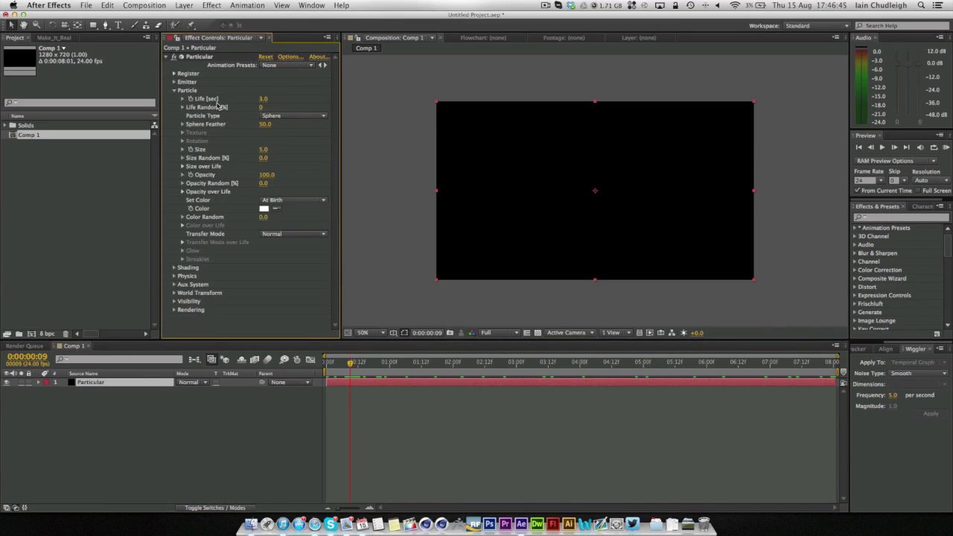
pyautogui.click(174, 91)
pyautogui.click(175, 109)
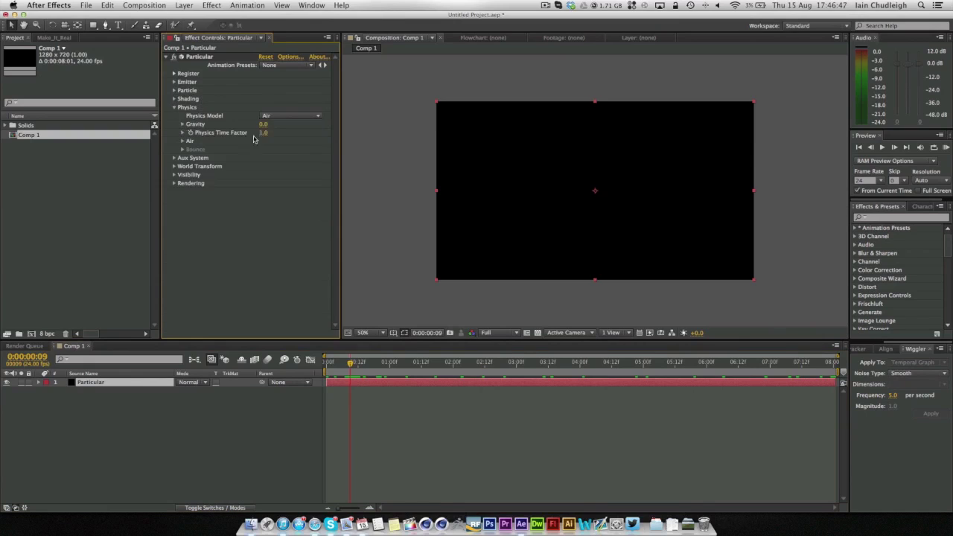
pyautogui.click(264, 128)
pyautogui.moveTo(265, 126); pyautogui.dragTo(225, 139)
pyautogui.moveTo(377, 358); pyautogui.dragTo(517, 363)
# - Try Gravity at 1020 and then lower values, previewing the falling particles
pyautogui.click(269, 125)
pyautogui.write('1020')
pyautogui.press('Return')
pyautogui.moveTo(269, 124); pyautogui.dragTo(327, 137)
pyautogui.moveTo(376, 363); pyautogui.dragTo(686, 358)
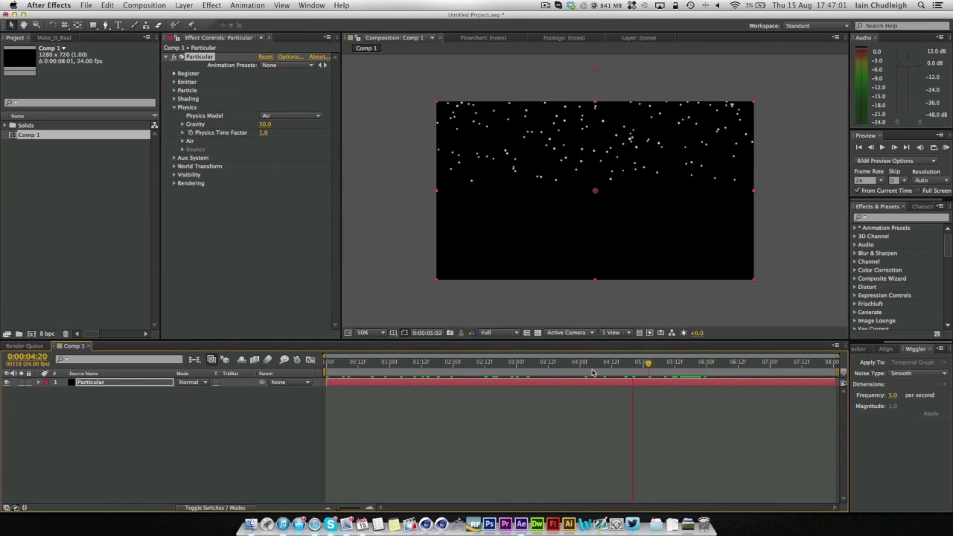
pyautogui.press('Home')
pyautogui.click(946, 148)
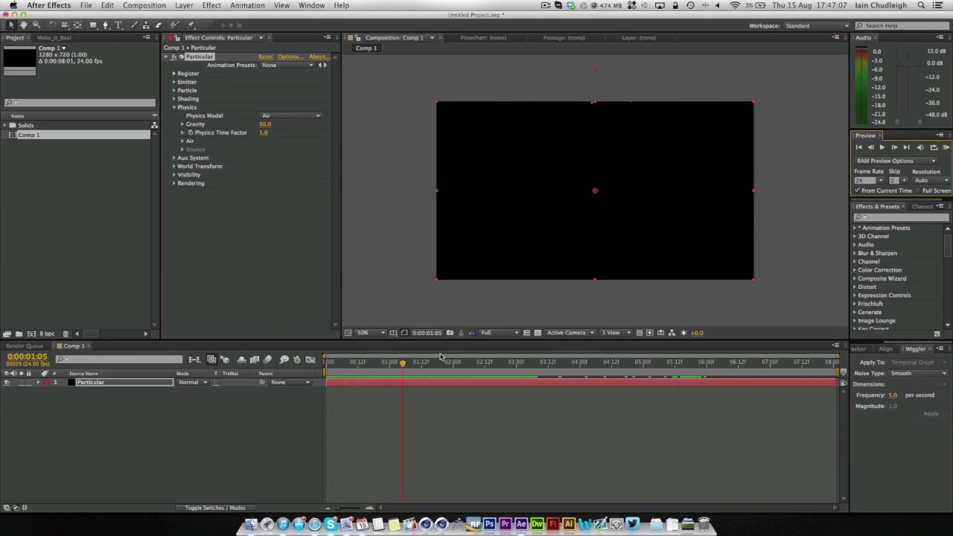
pyautogui.moveTo(440, 357); pyautogui.dragTo(328, 367)
# - Set Gravity to 150 and scrub ahead to watch the particles fall
pyautogui.click(944, 148)
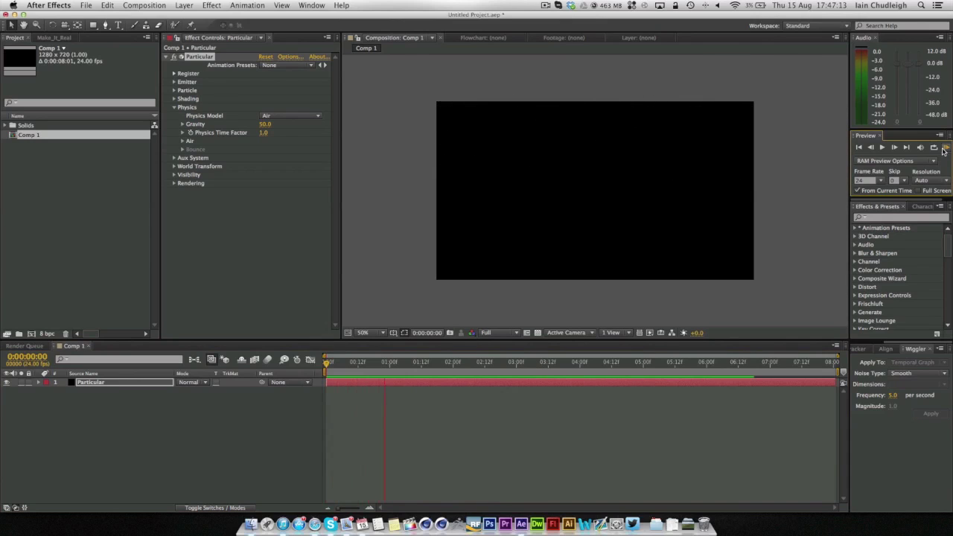
pyautogui.click(944, 148)
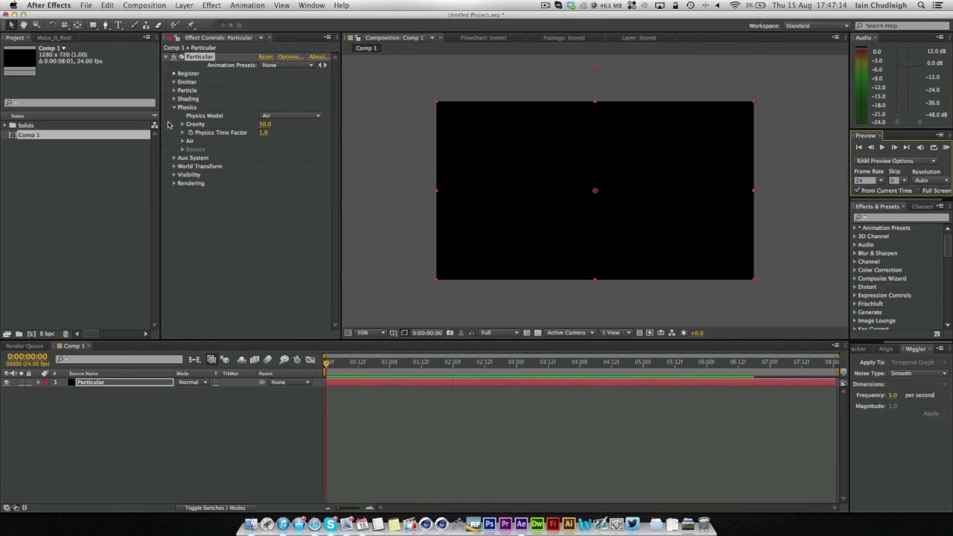
pyautogui.click(268, 125)
pyautogui.write('150')
pyautogui.press('Return')
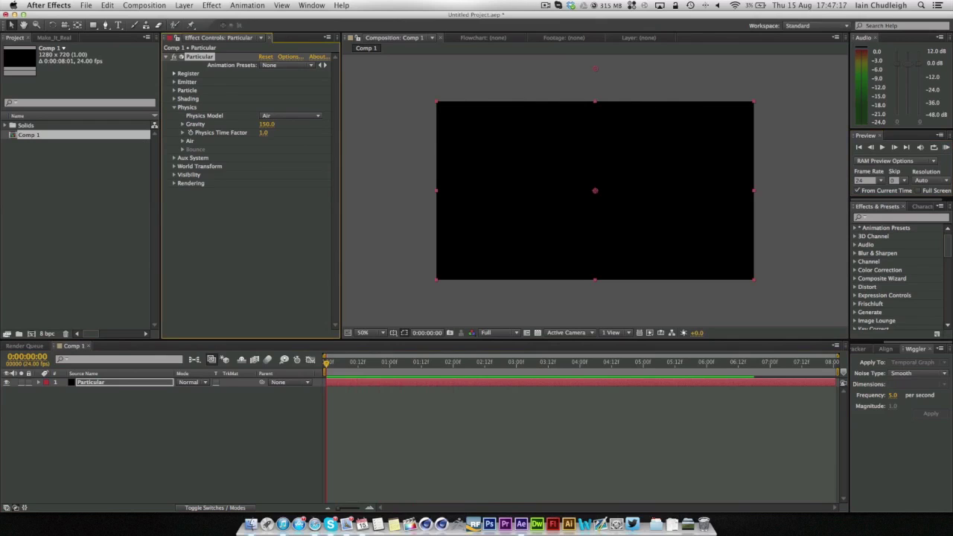
pyautogui.moveTo(341, 362); pyautogui.dragTo(501, 363)
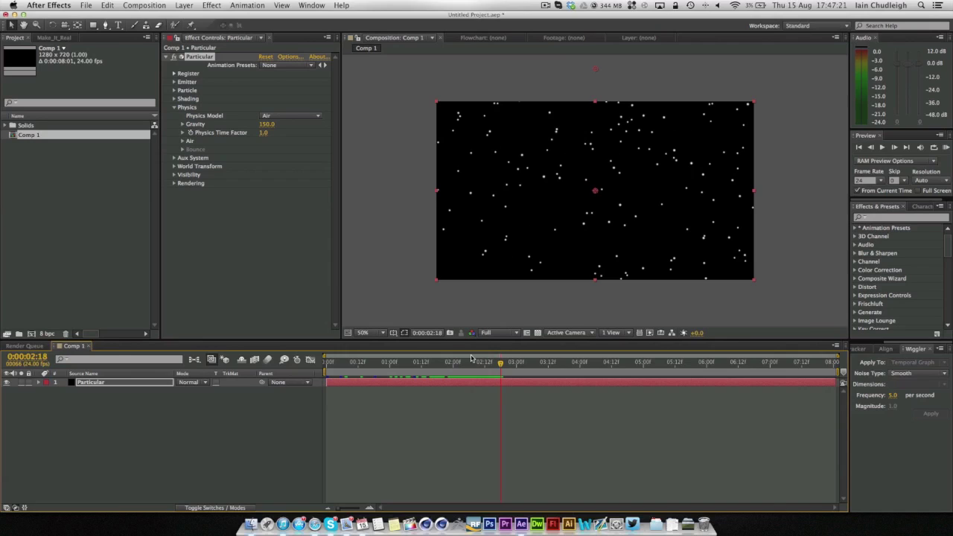
# - Raise the emitter's Particles/sec to 20.0
pyautogui.click(175, 107)
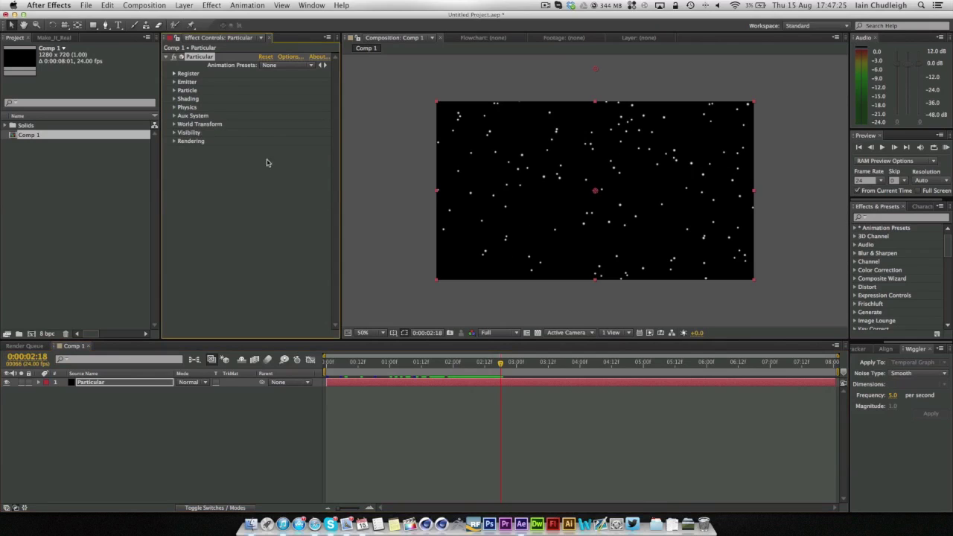
pyautogui.click(174, 83)
pyautogui.click(267, 91)
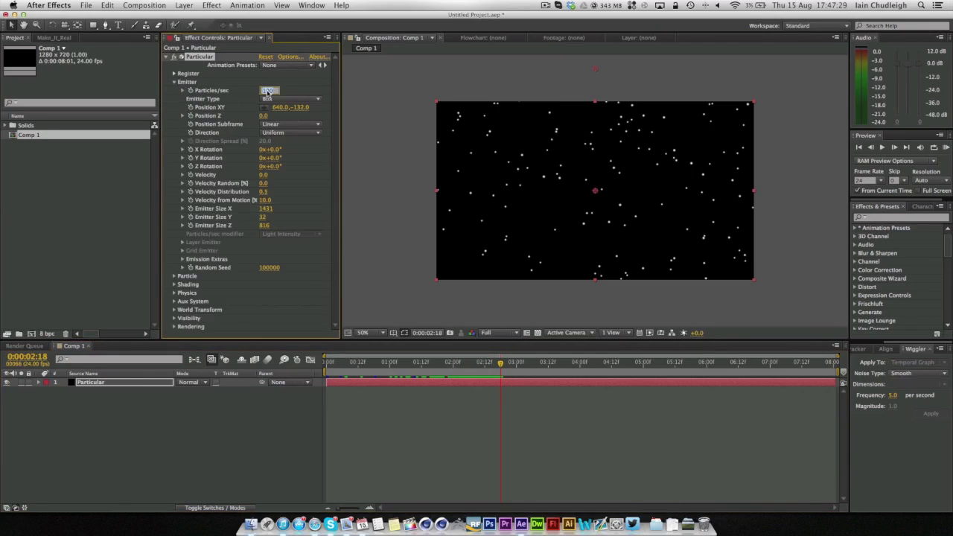
pyautogui.write('20.0')
pyautogui.press('Return')
# - Set the particle Life to 10 seconds and scrub through time to check
pyautogui.click(174, 83)
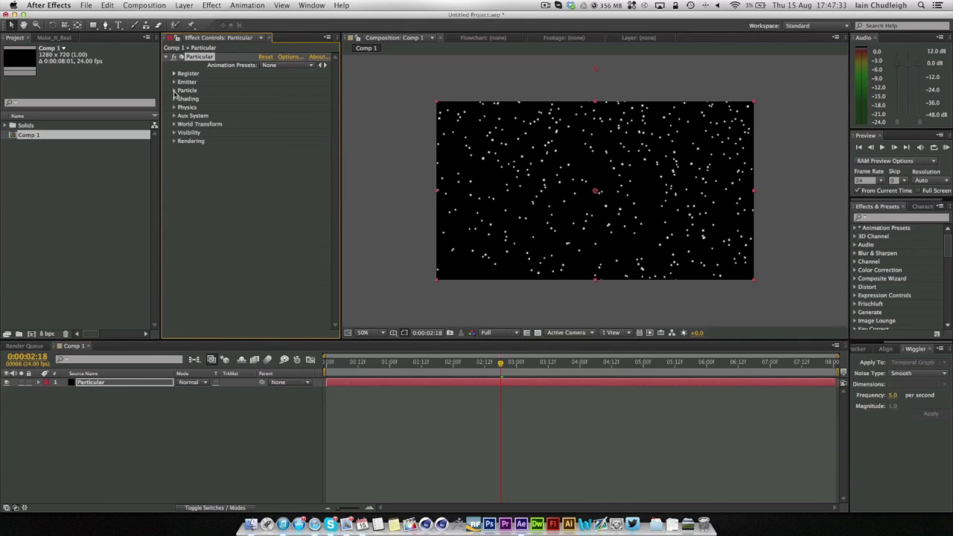
pyautogui.click(174, 91)
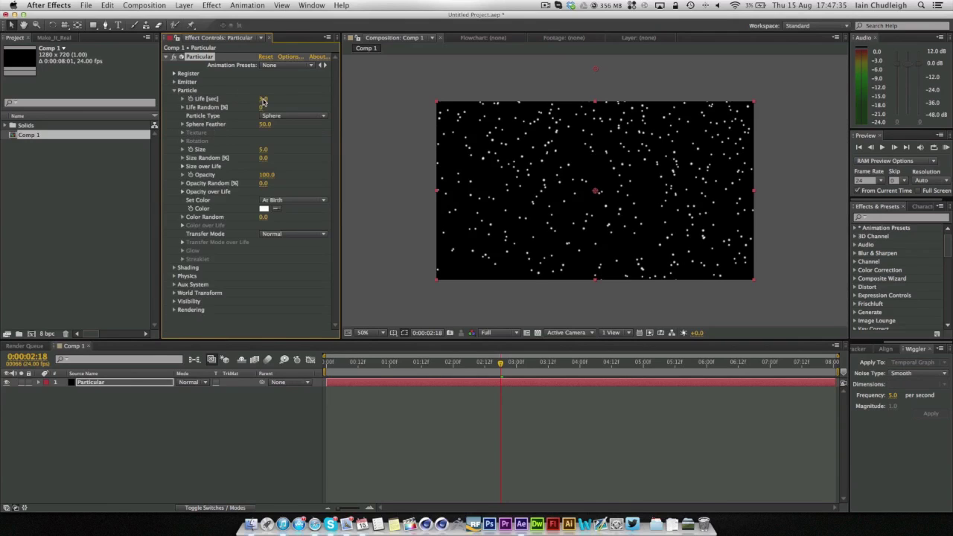
pyautogui.click(263, 99)
pyautogui.write('10')
pyautogui.press('Return')
pyautogui.moveTo(326, 365); pyautogui.dragTo(559, 360)
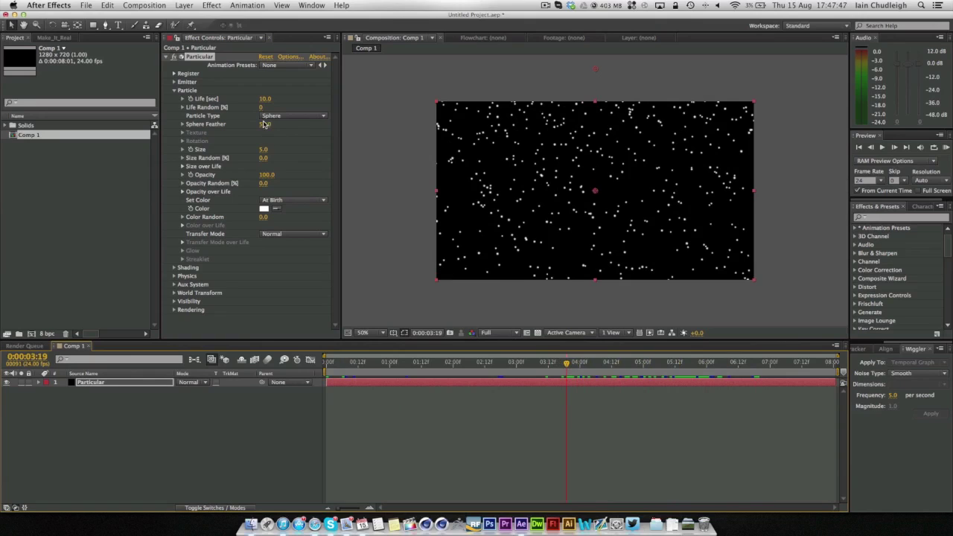
# - Set Sphere Feather 100, Size 2 and Size Random 80, then preview from the start
pyautogui.moveTo(263, 124); pyautogui.dragTo(436, 127)
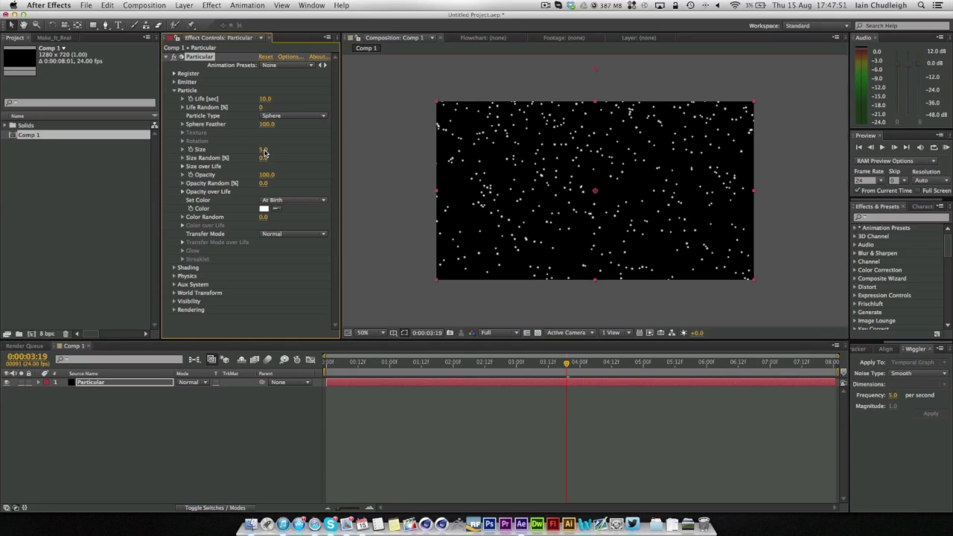
pyautogui.click(264, 151)
pyautogui.write('2')
pyautogui.press('Return')
pyautogui.click(264, 158)
pyautogui.write('80')
pyautogui.press('Return')
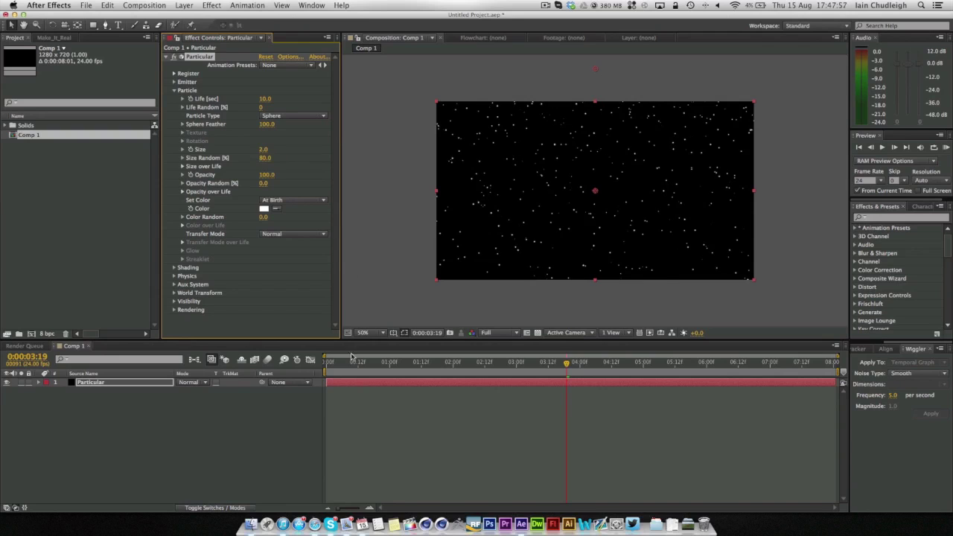
pyautogui.press('Home')
pyautogui.press('space')
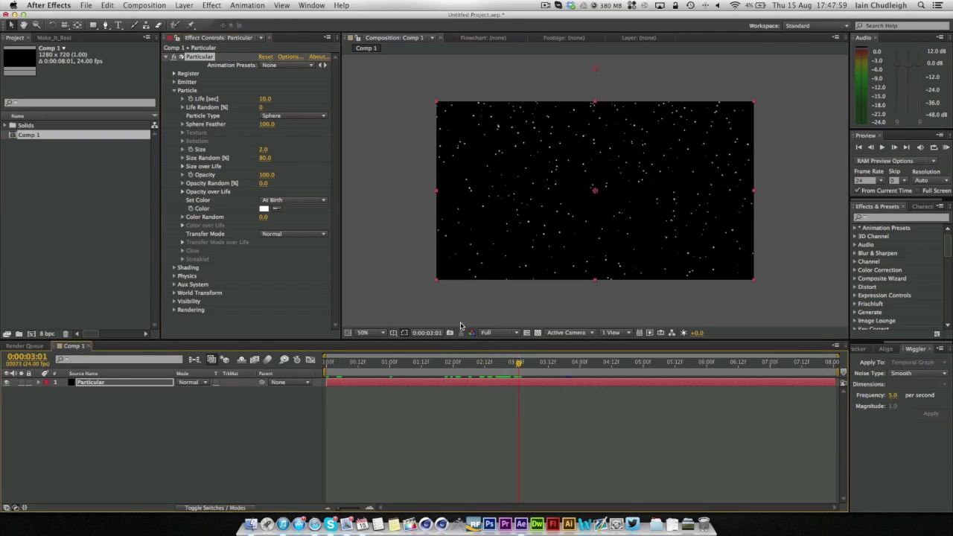
# - Set particle Opacity to 30 and Opacity Random to 80 for dimmer rain
pyautogui.click(266, 175)
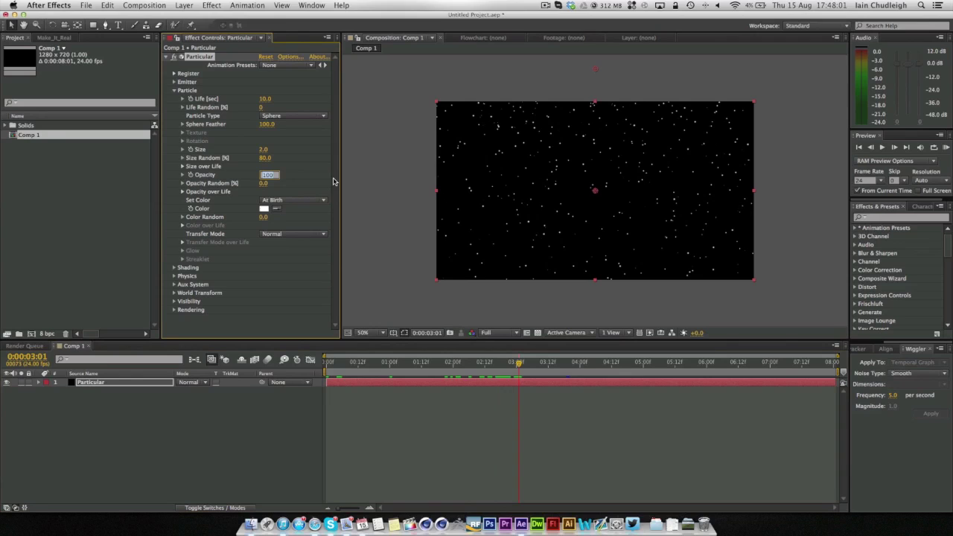
pyautogui.write('30')
pyautogui.press('Return')
pyautogui.click(268, 183)
pyautogui.write('80')
pyautogui.press('Return')
pyautogui.moveTo(339, 363); pyautogui.dragTo(607, 365)
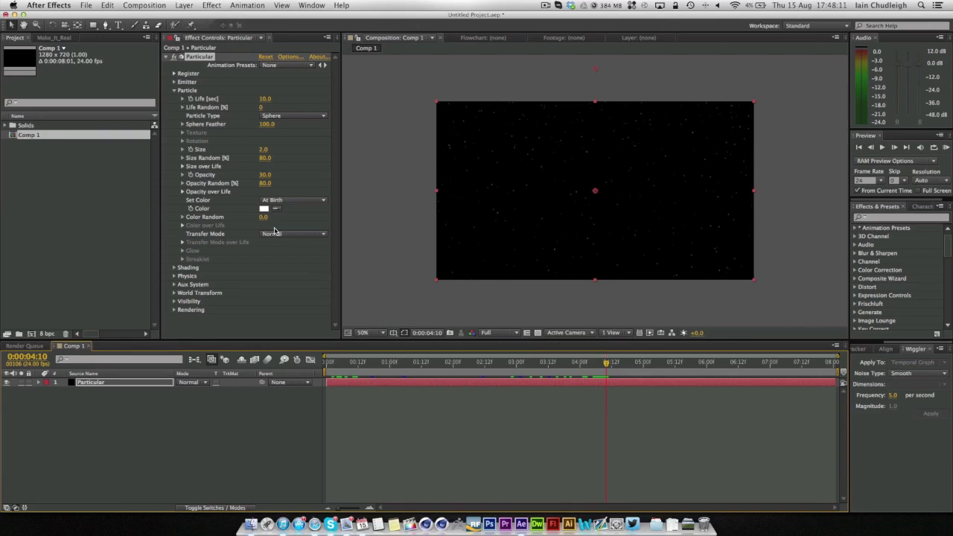
pyautogui.click(265, 209)
pyautogui.click(146, 117)
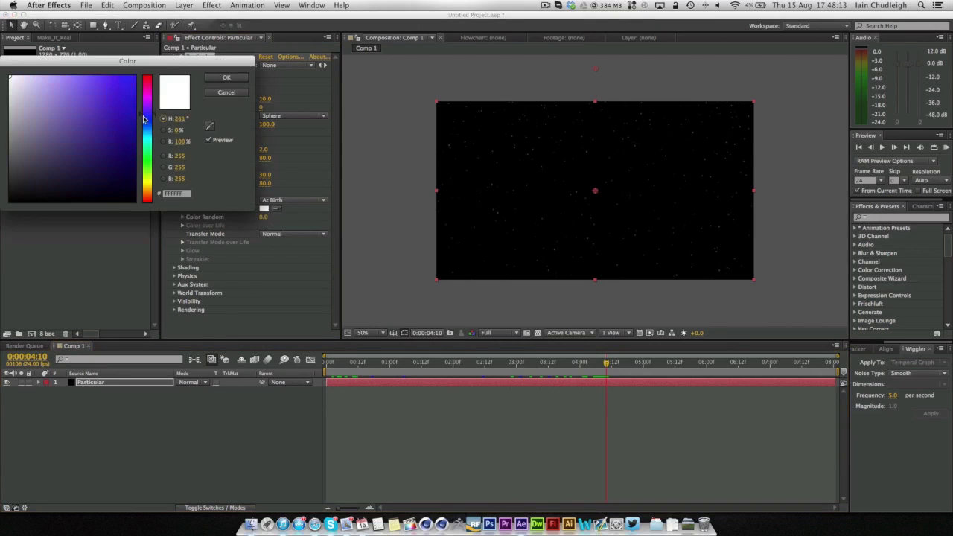
pyautogui.moveTo(127, 81); pyautogui.dragTo(110, 101)
pyautogui.moveTo(146, 142); pyautogui.dragTo(145, 178)
pyautogui.moveTo(111, 82); pyautogui.dragTo(109, 93)
pyautogui.click(230, 78)
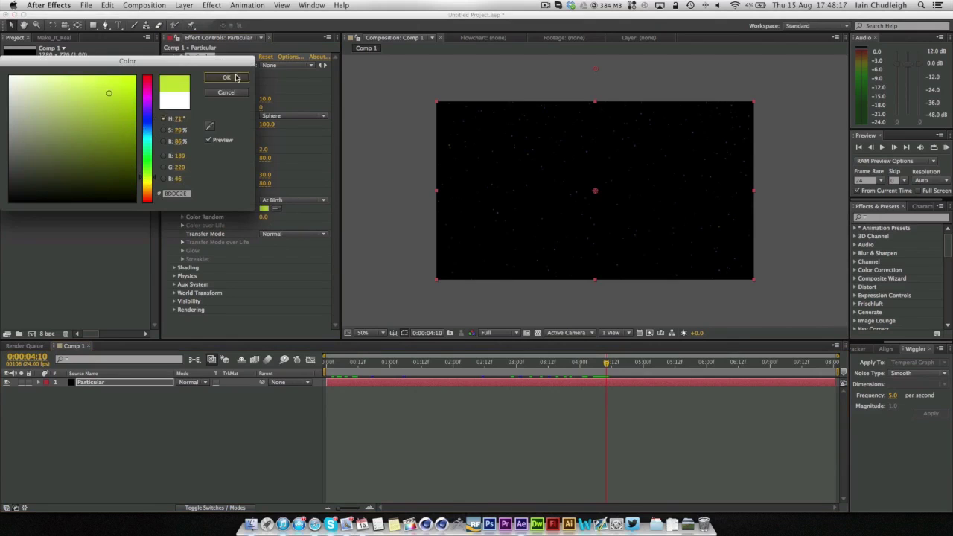
pyautogui.moveTo(335, 365); pyautogui.dragTo(434, 375)
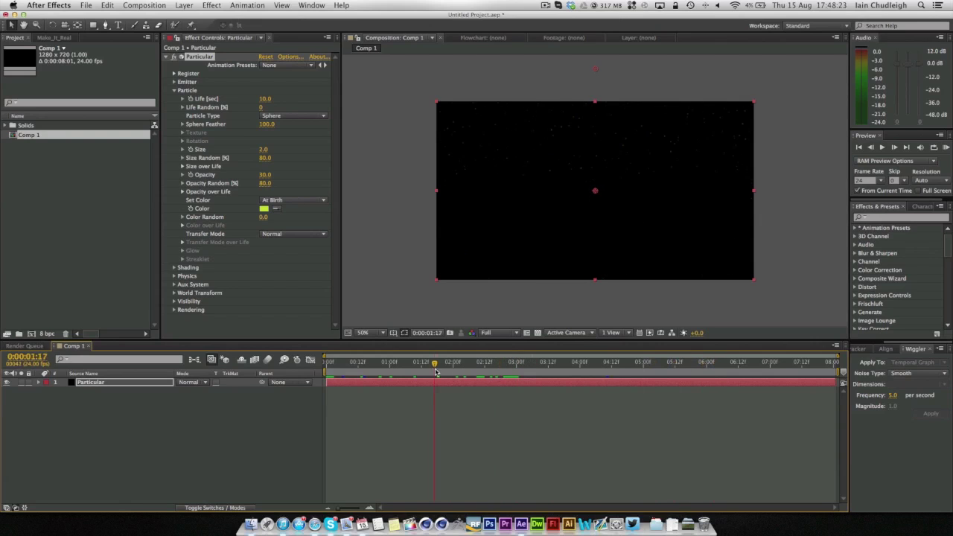
pyautogui.click(262, 212)
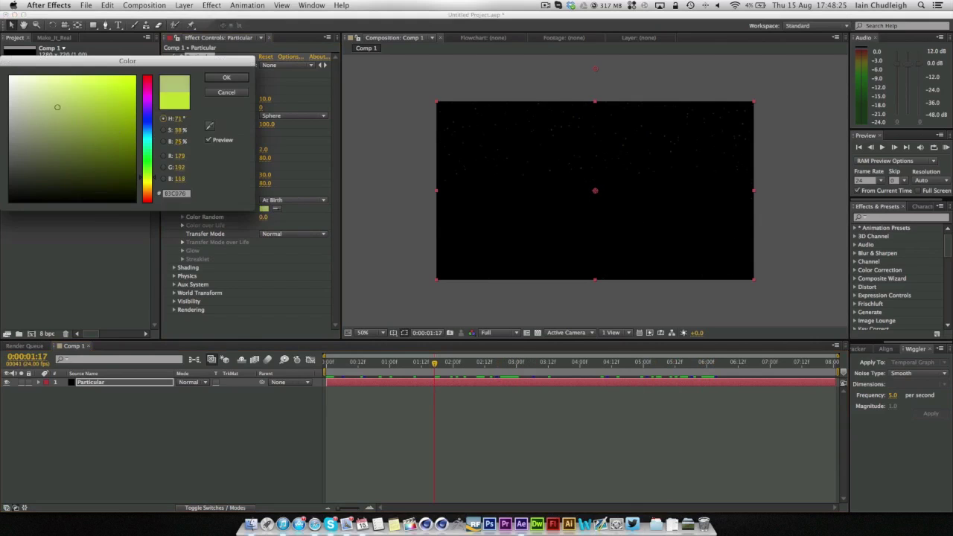
pyautogui.moveTo(119, 128); pyautogui.dragTo(11, 76)
pyautogui.click(237, 79)
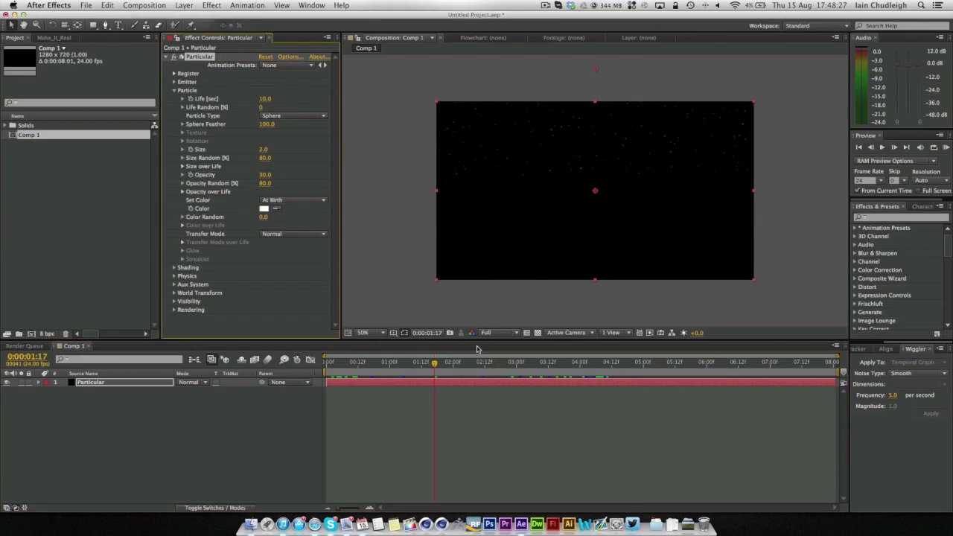
pyautogui.moveTo(390, 363); pyautogui.dragTo(574, 364)
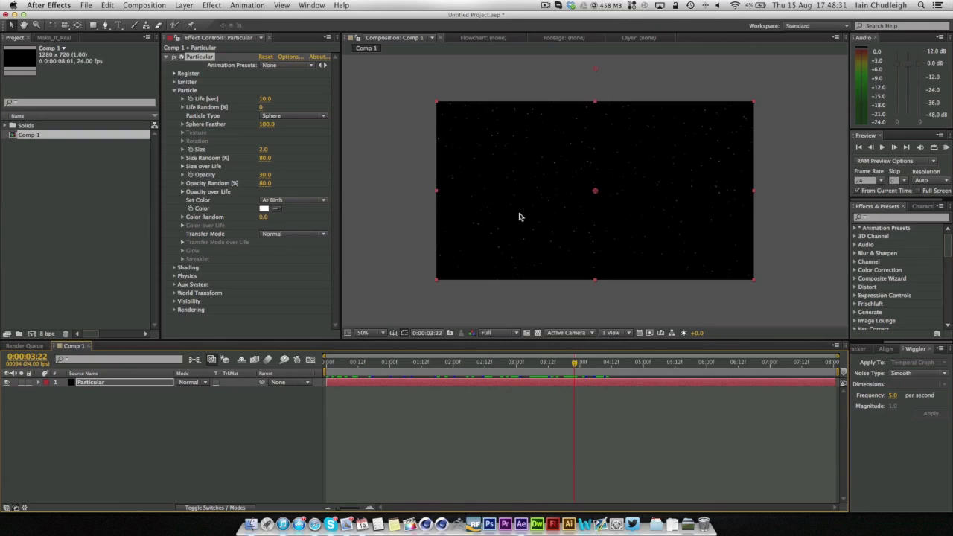
pyautogui.press('.')
pyautogui.press('.')
pyautogui.click(370, 333)
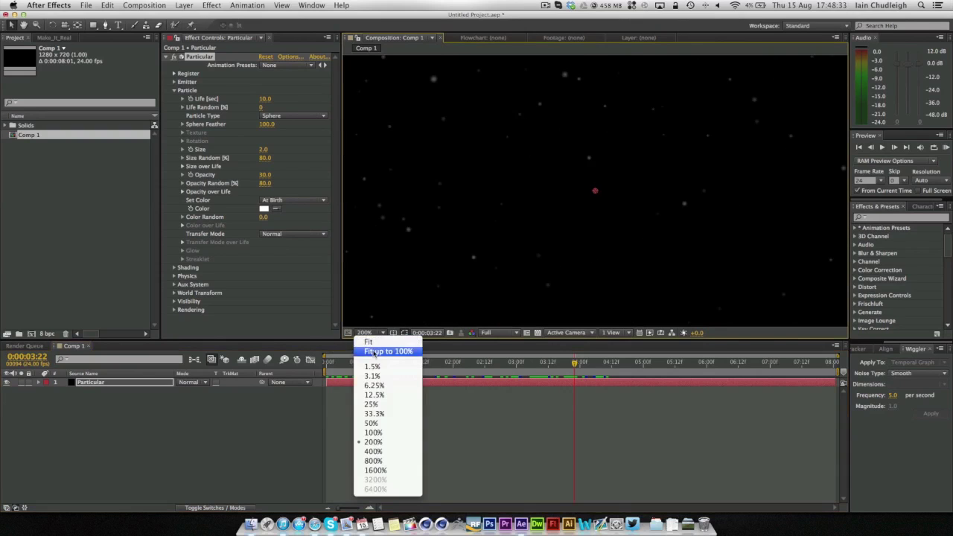
pyautogui.click(374, 351)
pyautogui.moveTo(369, 363); pyautogui.dragTo(514, 366)
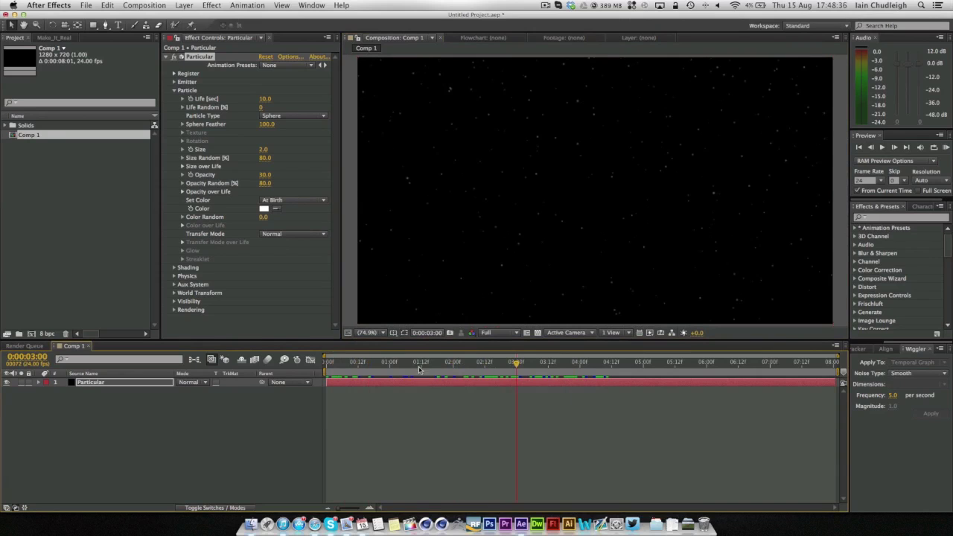
pyautogui.press('Home')
pyautogui.moveTo(360, 365); pyautogui.dragTo(645, 374)
pyautogui.moveTo(499, 365); pyautogui.dragTo(525, 376)
# - Create a new white solid named 'Bounce'
pyautogui.rightClick(102, 404)
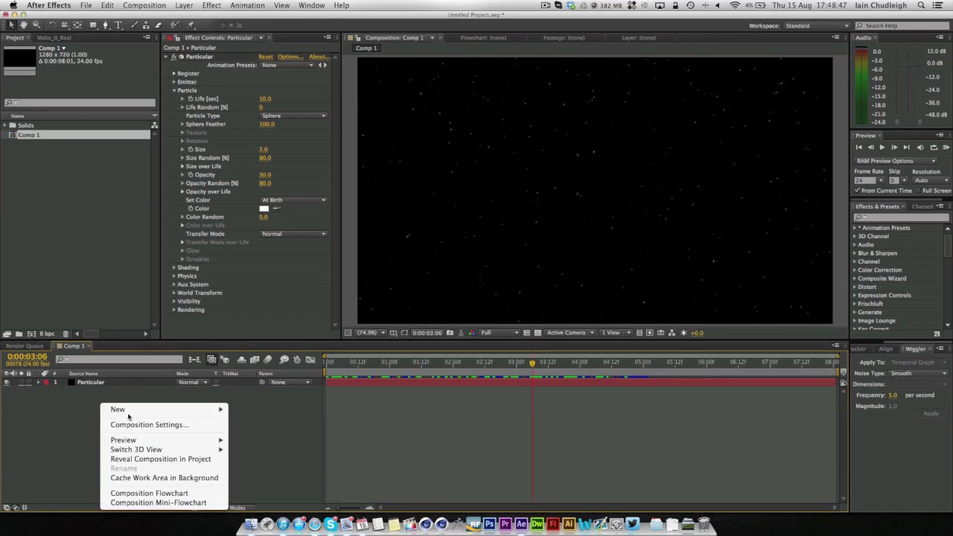
pyautogui.moveTo(128, 411)
pyautogui.click(242, 434)
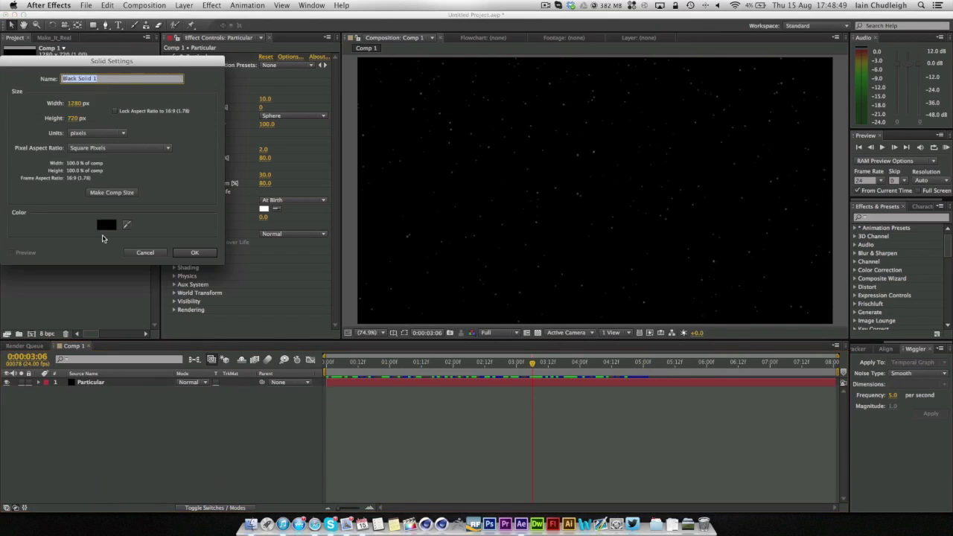
pyautogui.click(105, 225)
pyautogui.moveTo(87, 187); pyautogui.dragTo(14, 76)
pyautogui.click(233, 80)
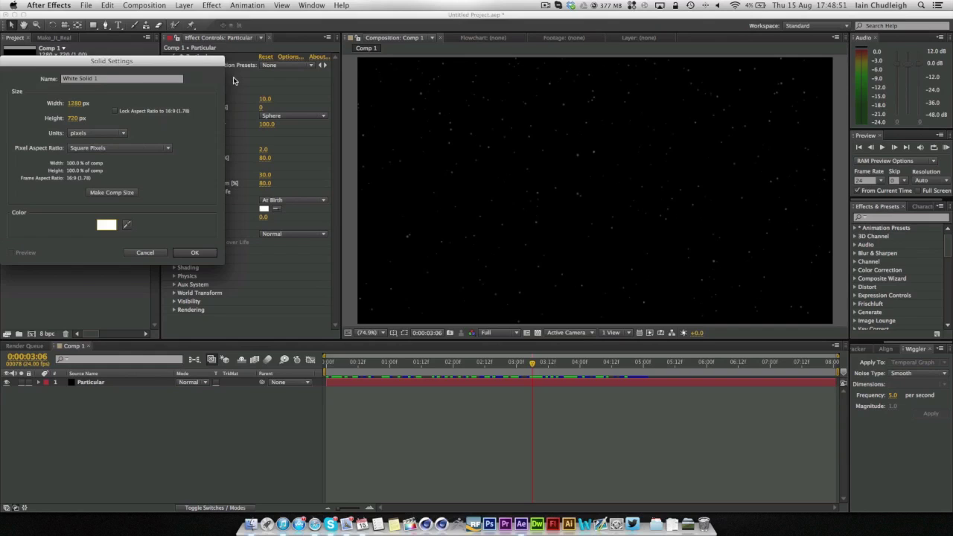
pyautogui.click(8, 77)
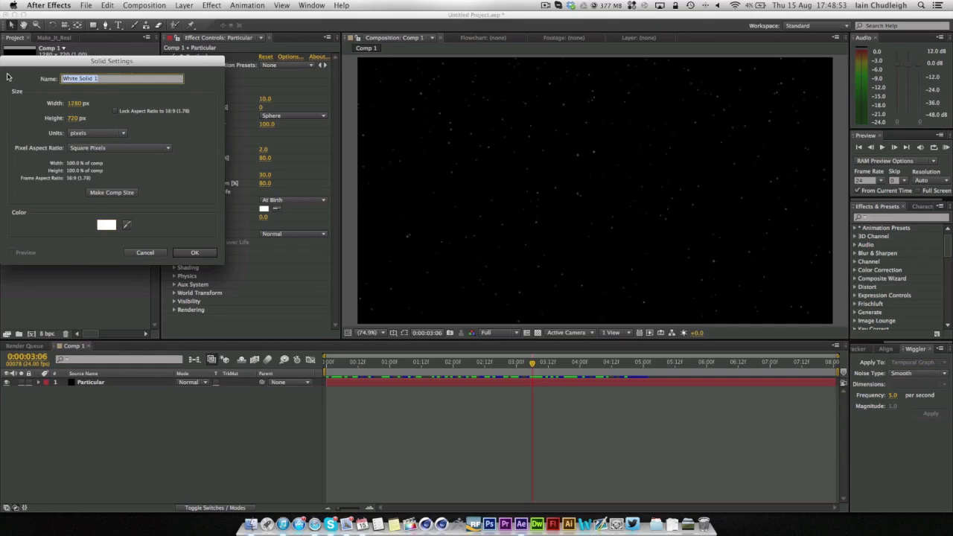
pyautogui.write('Bounce')
pyautogui.press('Return')
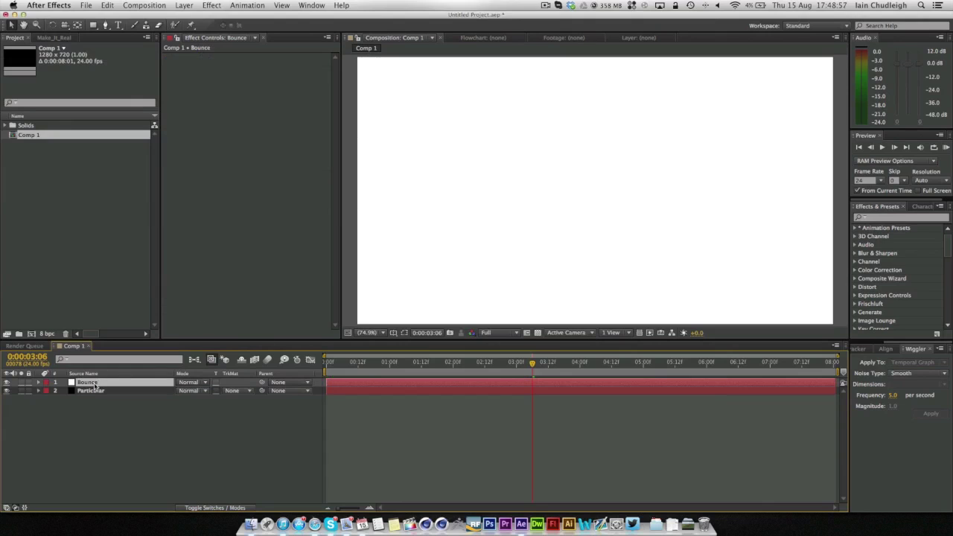
# - Move Bounce below Particular, make it 3D with X Rotation 90, and lower it as a floor
pyautogui.moveTo(95, 385); pyautogui.dragTo(95, 400)
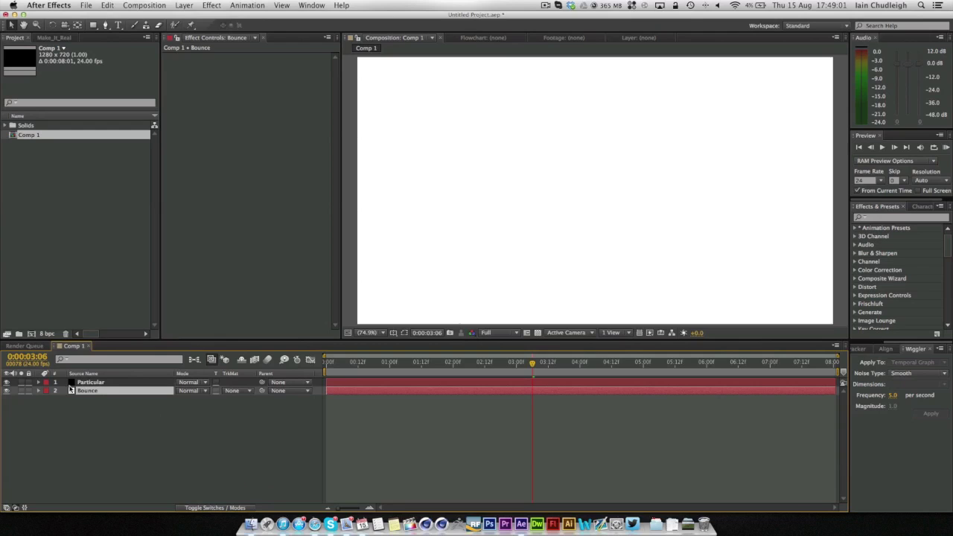
pyautogui.rightClick(91, 395)
pyautogui.click(131, 250)
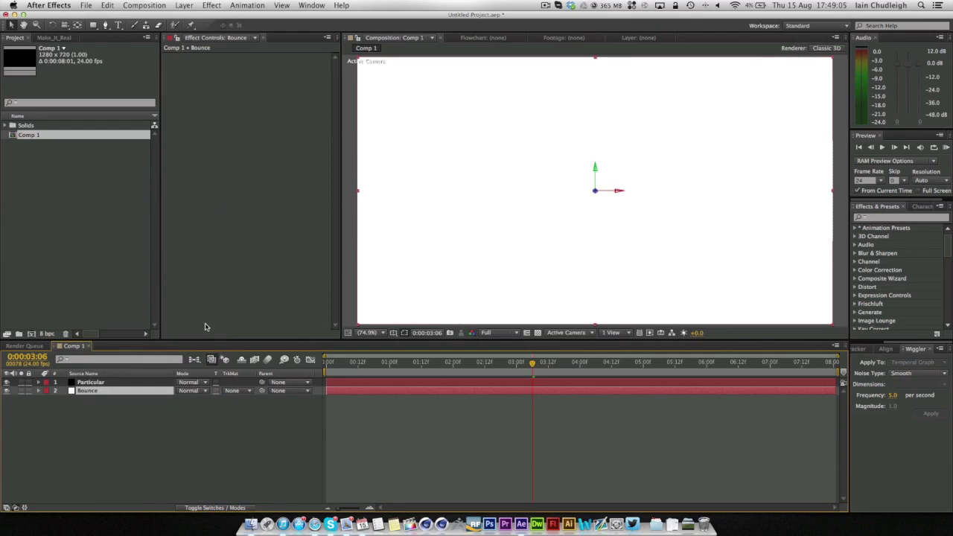
pyautogui.press('r')
pyautogui.moveTo(190, 407); pyautogui.dragTo(174, 415)
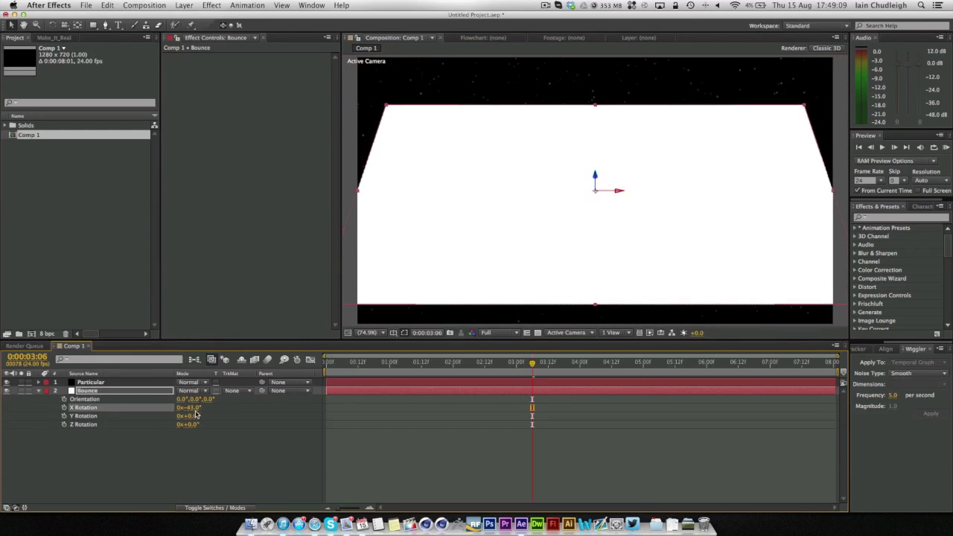
pyautogui.click(195, 408)
pyautogui.write('90')
pyautogui.press('Return')
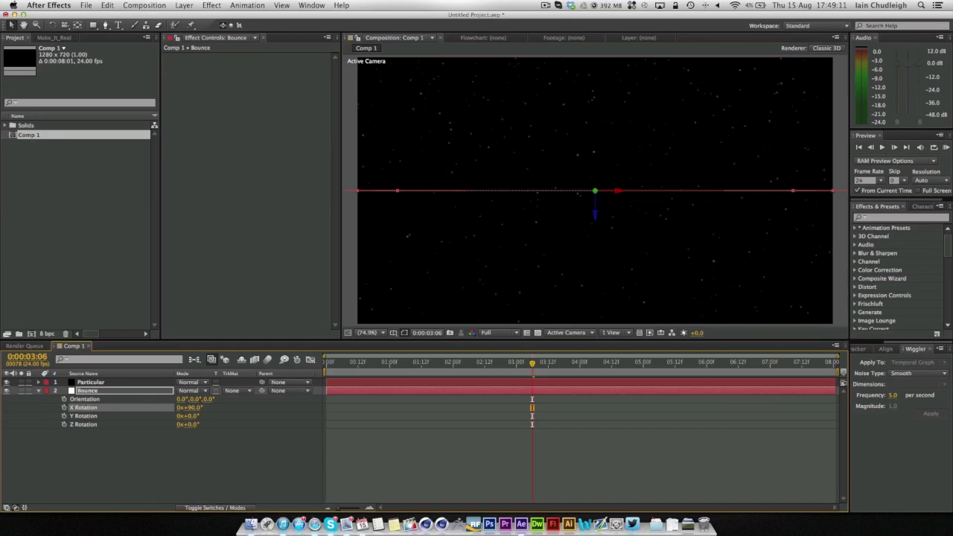
pyautogui.moveTo(598, 213); pyautogui.dragTo(593, 306)
pyautogui.scroll(-2, 590, 236)
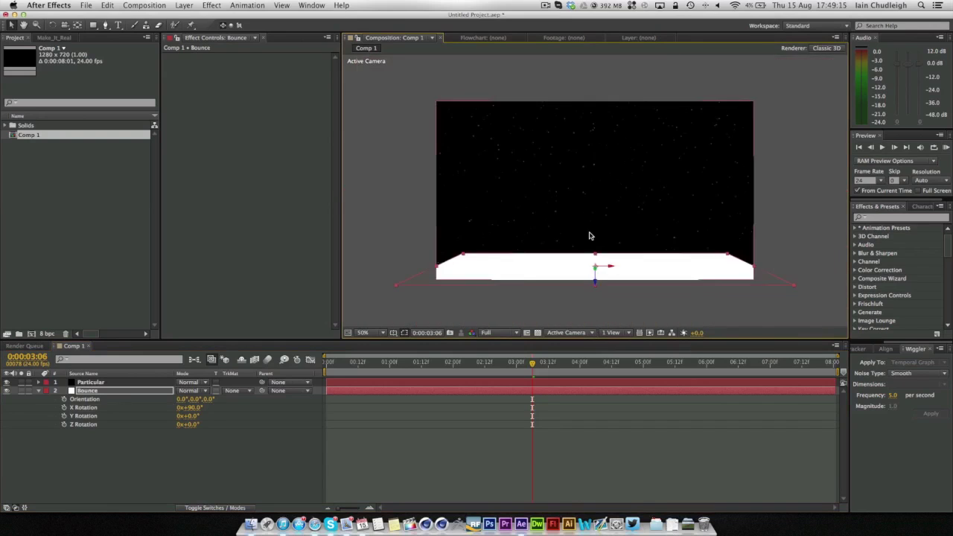
pyautogui.moveTo(531, 364)
pyautogui.mouseDown()
pyautogui.moveTo(328, 364)
pyautogui.moveTo(525, 365)
pyautogui.moveTo(531, 375)
pyautogui.mouseUp()
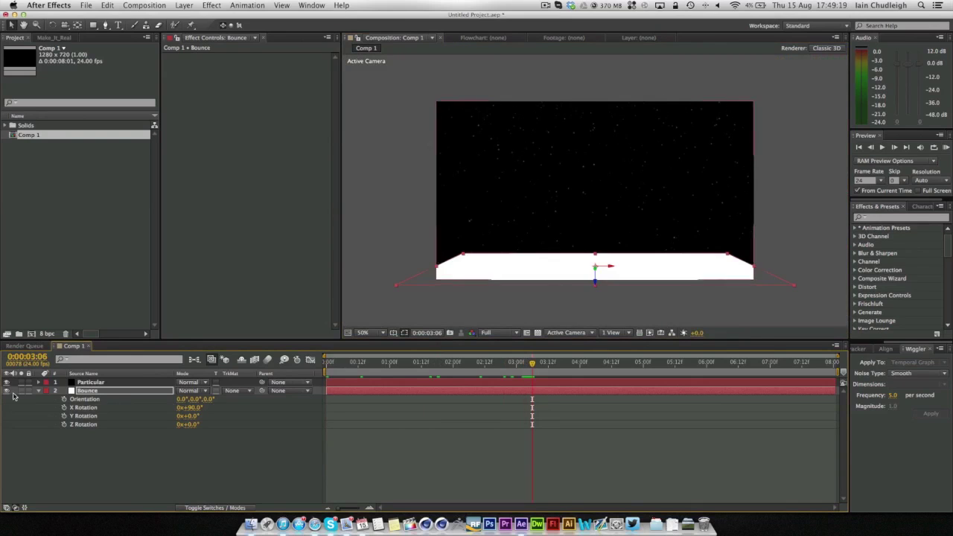
# - Set Particular's Aux System to emit particles at bounce events
pyautogui.click(38, 392)
pyautogui.click(113, 382)
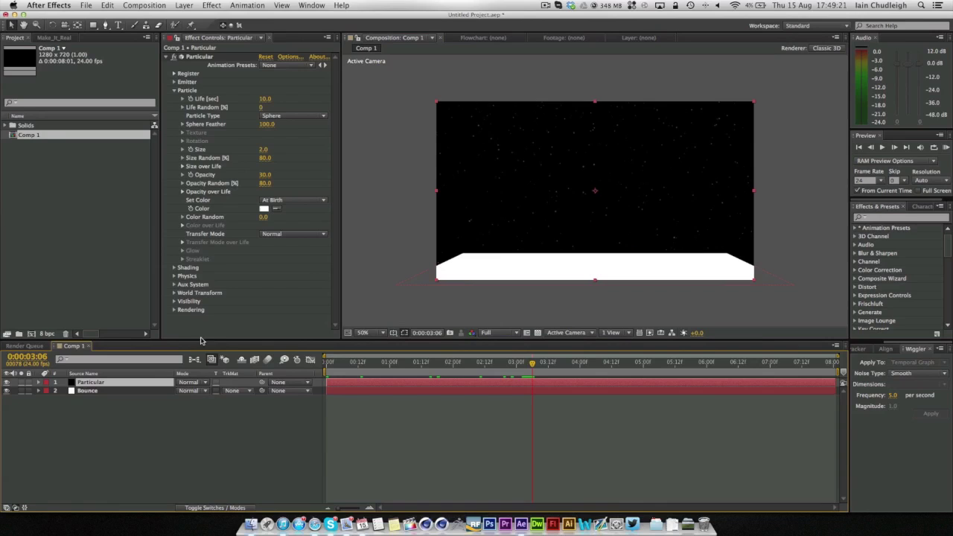
pyautogui.click(174, 91)
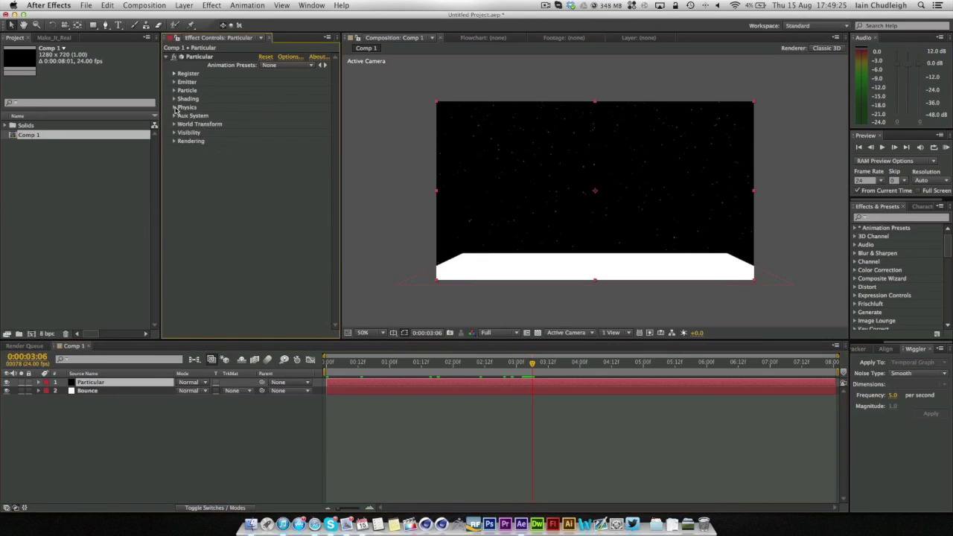
pyautogui.click(173, 116)
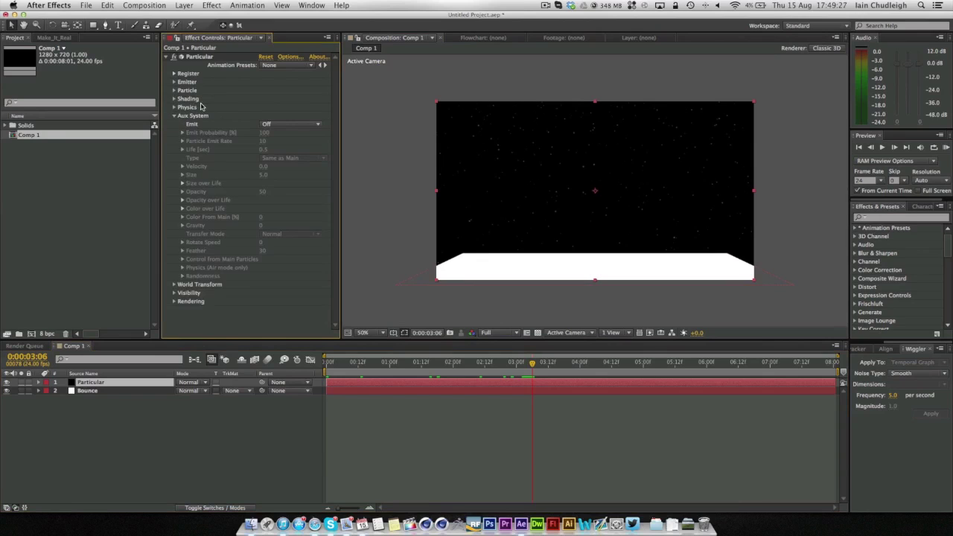
pyautogui.click(273, 125)
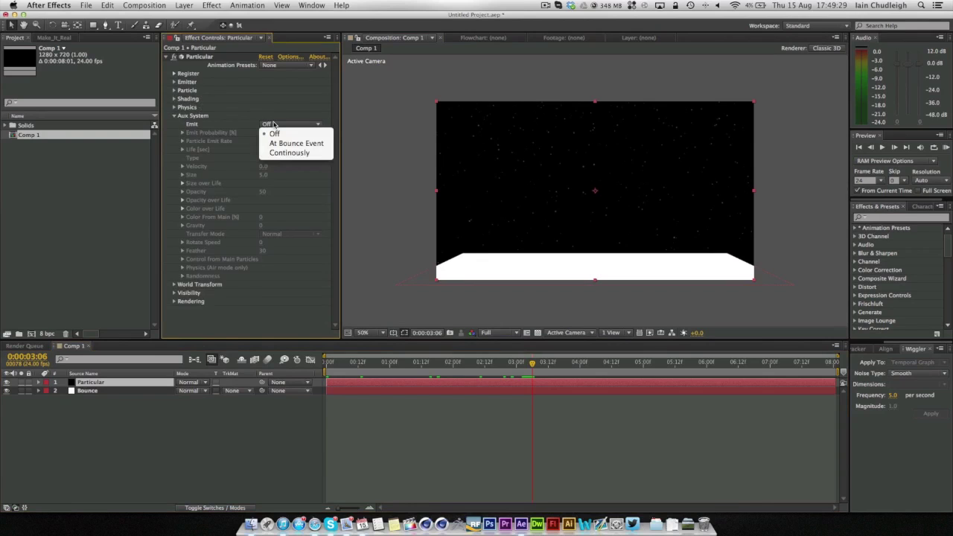
pyautogui.click(274, 143)
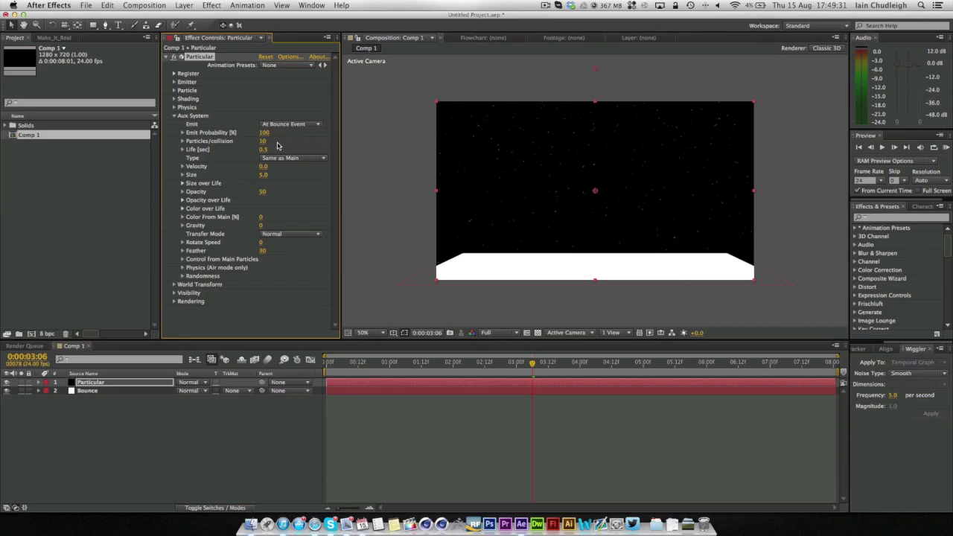
pyautogui.click(174, 116)
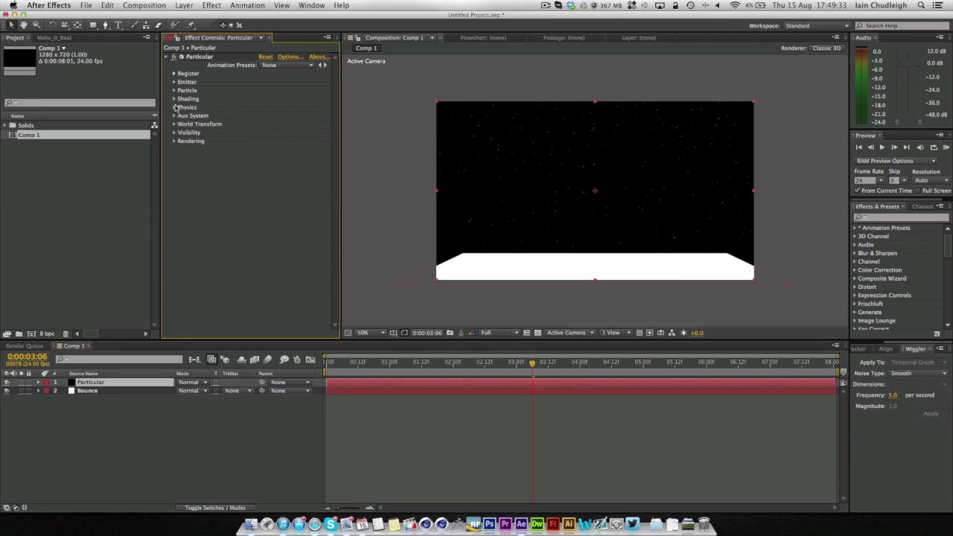
# - Switch the Physics Model to Bounce with the Bounce layer as the floor
pyautogui.click(173, 107)
pyautogui.click(279, 115)
pyautogui.click(277, 135)
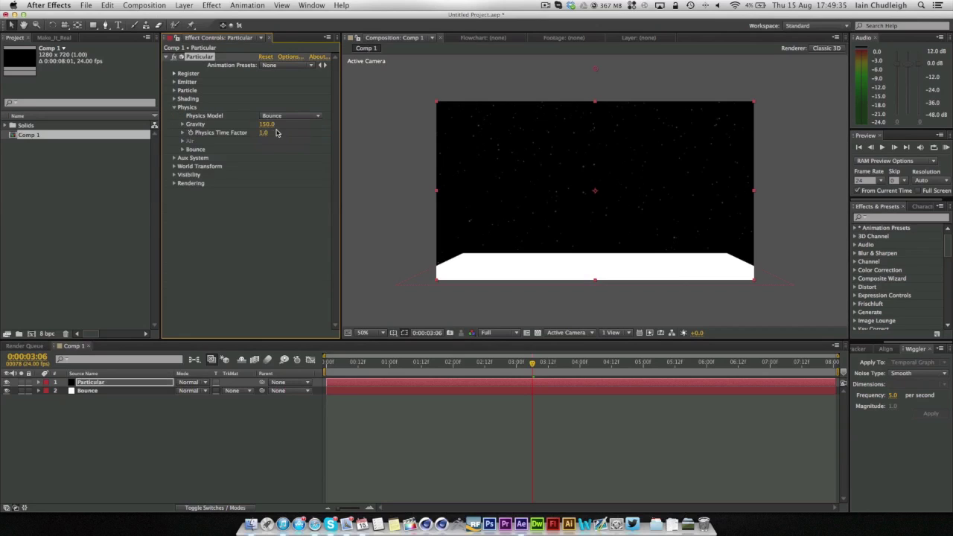
pyautogui.click(183, 148)
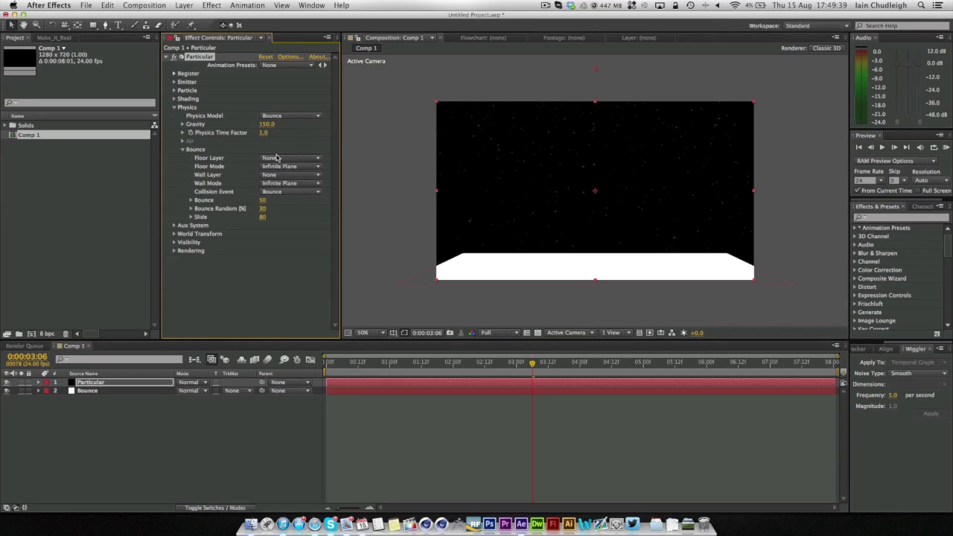
pyautogui.click(315, 158)
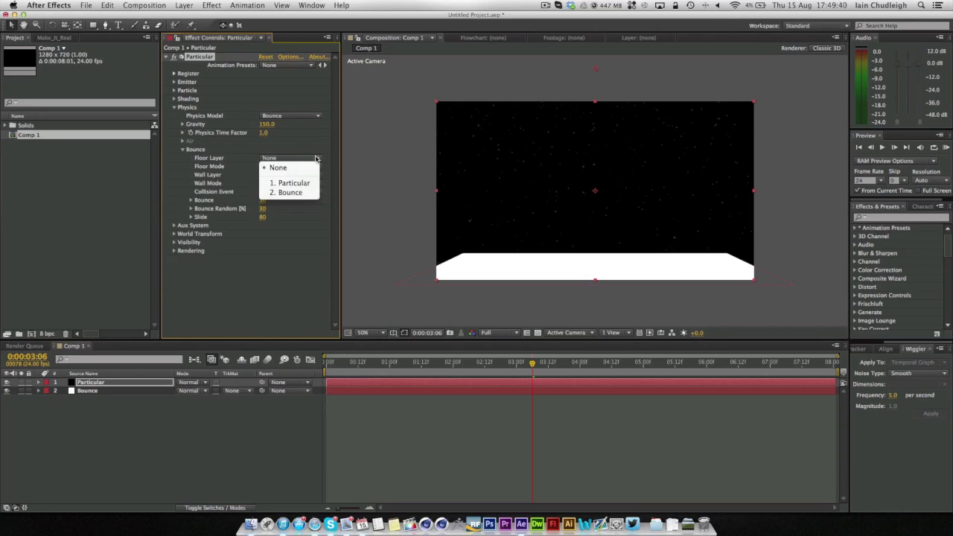
pyautogui.click(297, 193)
pyautogui.moveTo(328, 372); pyautogui.dragTo(445, 373)
# - Turn Aux System emission back to Off
pyautogui.click(174, 229)
pyautogui.click(174, 226)
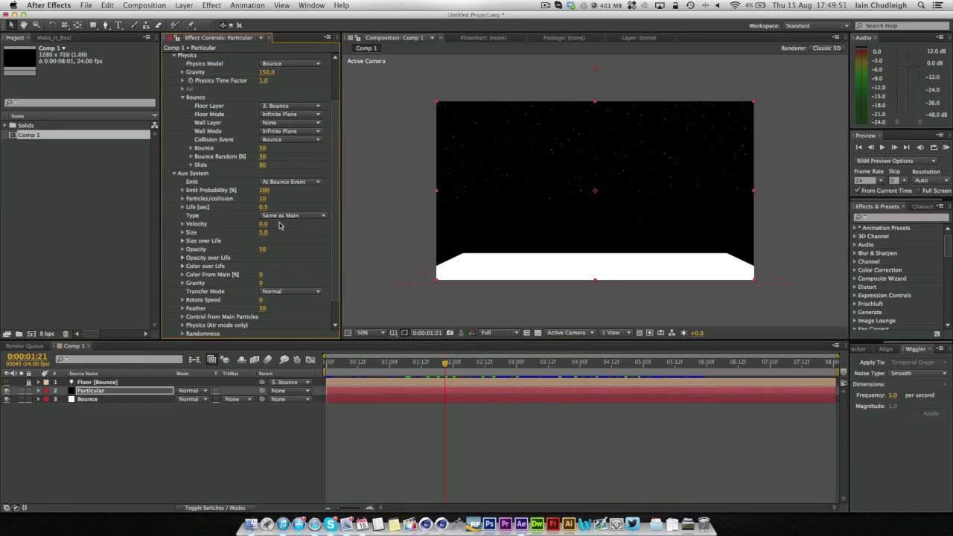
pyautogui.click(283, 182)
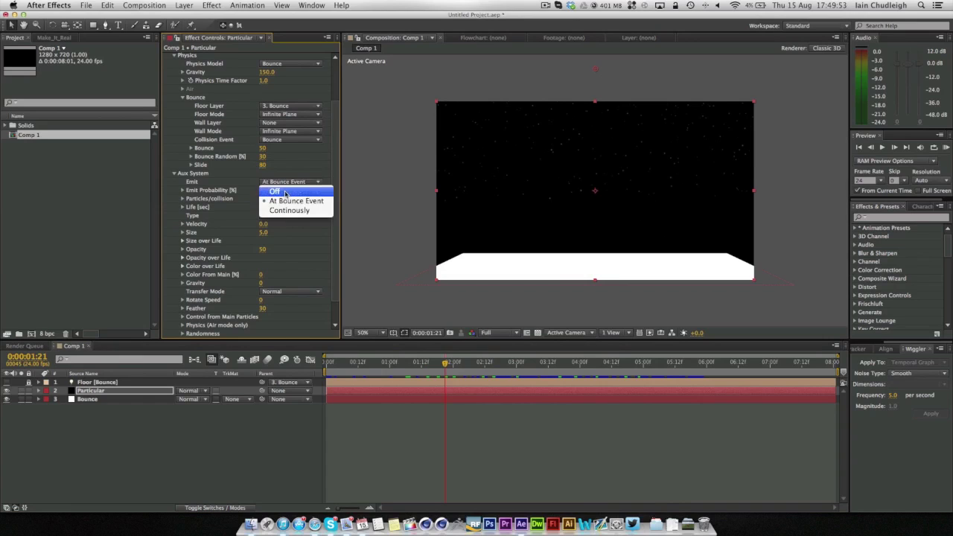
pyautogui.click(276, 186)
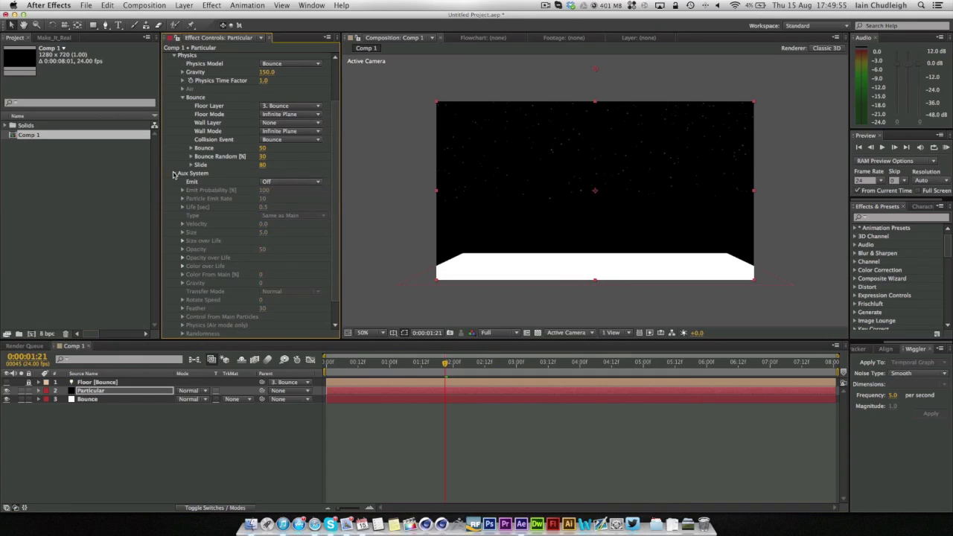
pyautogui.click(173, 174)
# - Hide the white floor layer and set Bounce to 10
pyautogui.click(353, 374)
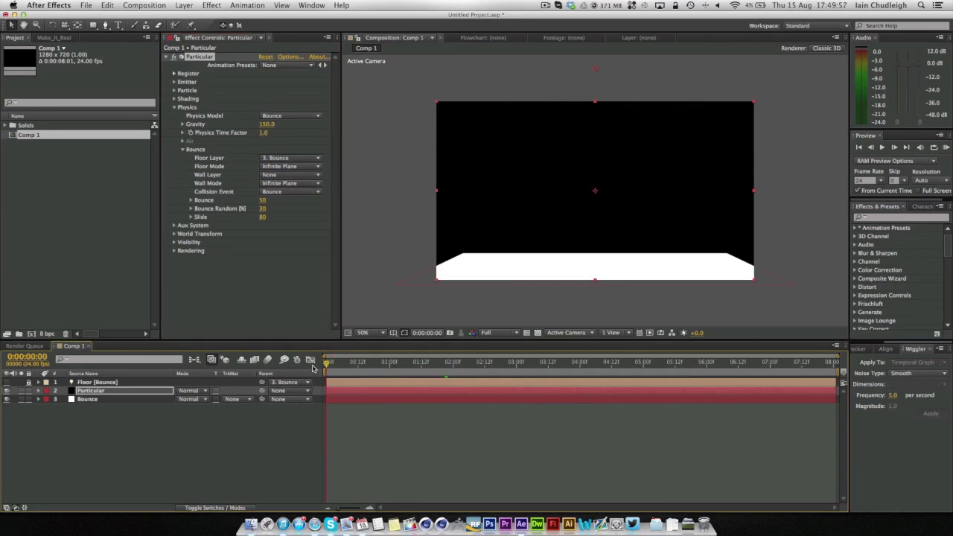
pyautogui.press('space')
pyautogui.click(6, 399)
pyautogui.moveTo(327, 365); pyautogui.dragTo(615, 368)
pyautogui.click(262, 200)
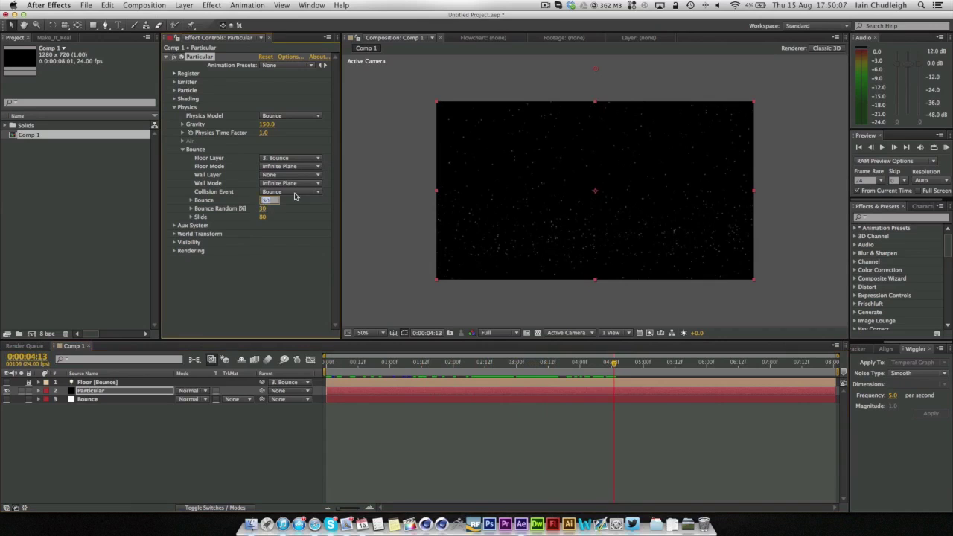
pyautogui.write('10')
pyautogui.press('Return')
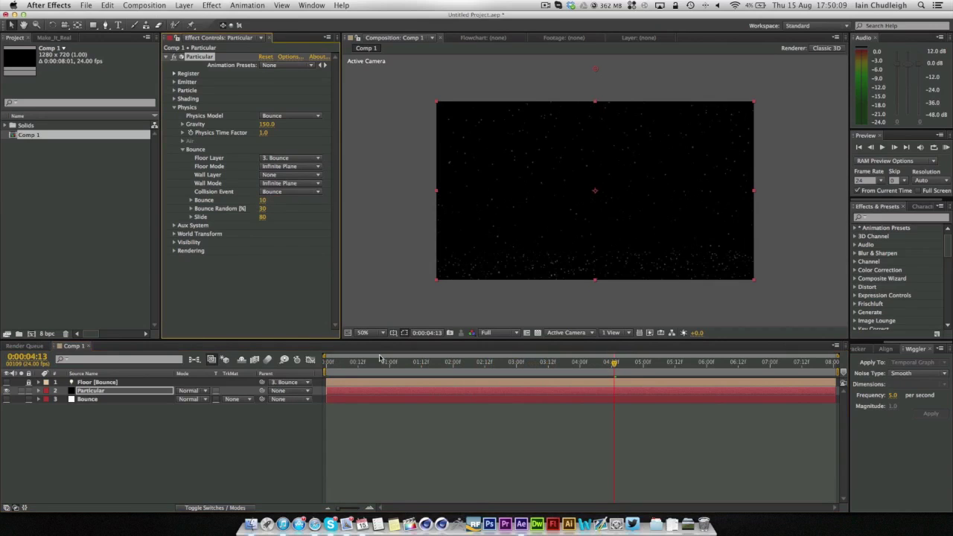
# - Review the piling particles and set Bounce Random to 80
pyautogui.moveTo(341, 364); pyautogui.dragTo(514, 369)
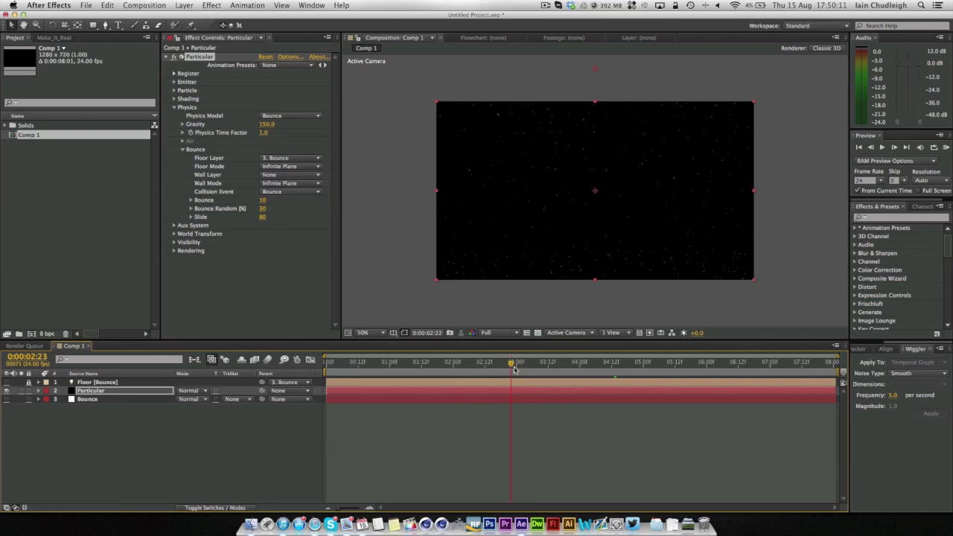
pyautogui.press('space')
pyautogui.moveTo(632, 368)
pyautogui.mouseDown()
pyautogui.moveTo(385, 366)
pyautogui.moveTo(640, 362)
pyautogui.moveTo(629, 362)
pyautogui.mouseUp()
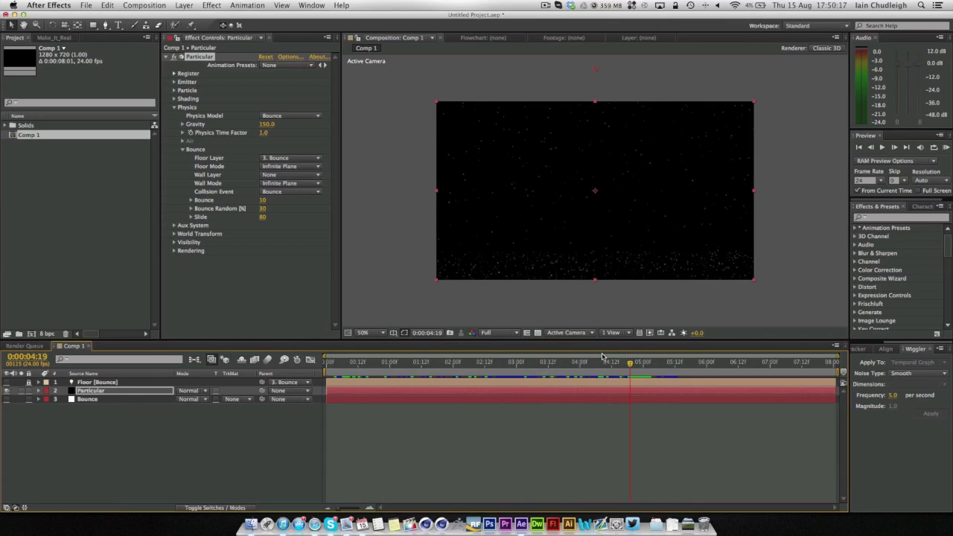
pyautogui.click(262, 209)
pyautogui.write('80')
pyautogui.press('Return')
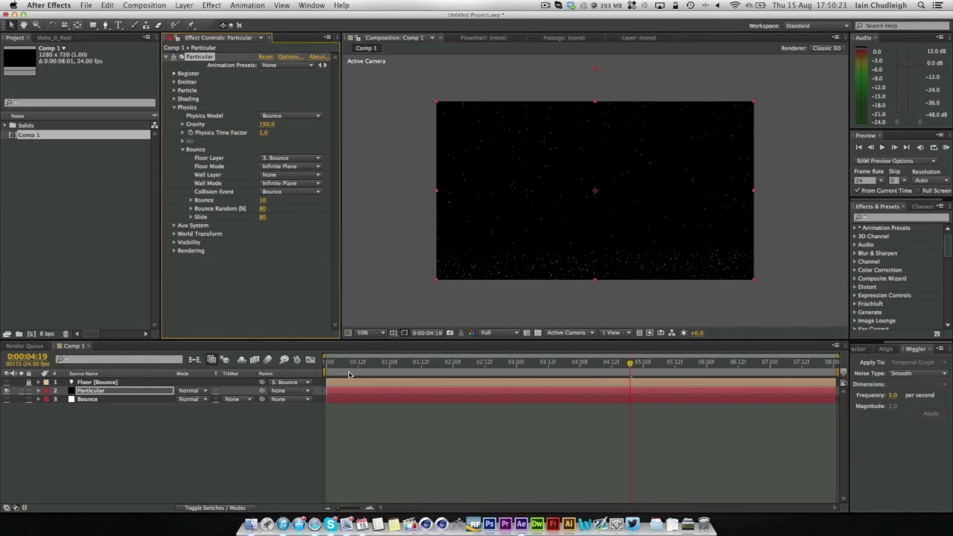
# - Set Collision Event to Kill so particles vanish on the floor, then preview
pyautogui.moveTo(347, 366); pyautogui.dragTo(579, 365)
pyautogui.click(279, 192)
pyautogui.click(275, 192)
pyautogui.click(279, 192)
pyautogui.click(277, 231)
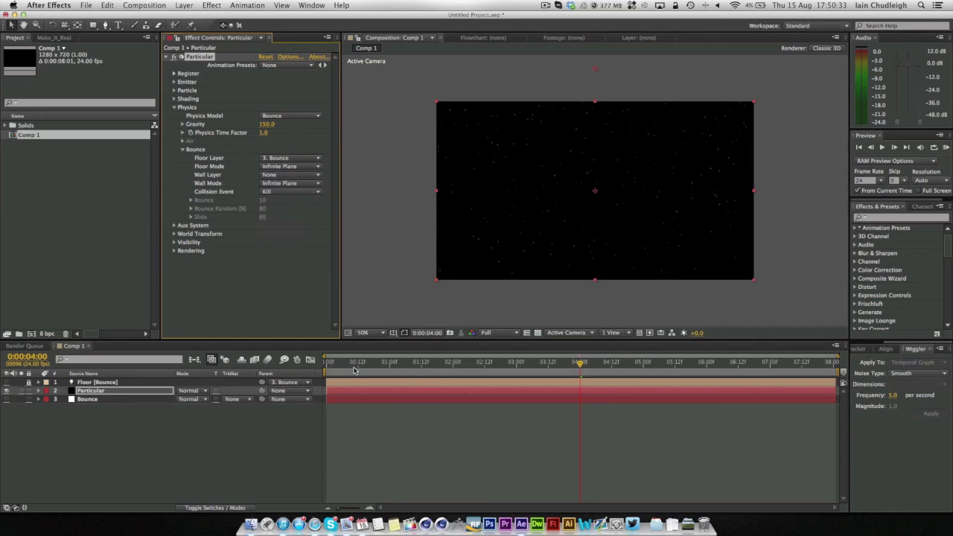
pyautogui.moveTo(350, 365); pyautogui.dragTo(572, 377)
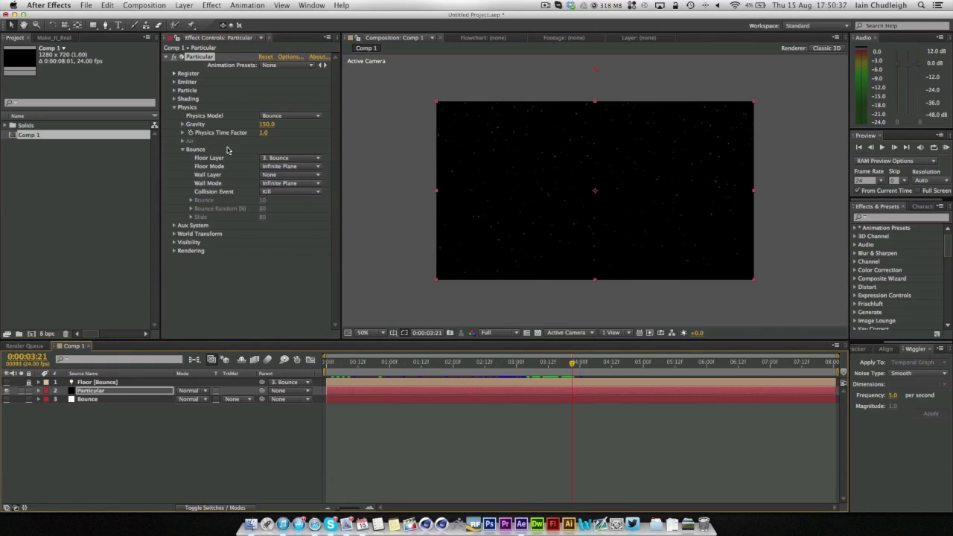
# - Set the Aux System's Emit to At Bounce Event and scrub to preview the splashes
pyautogui.click(174, 107)
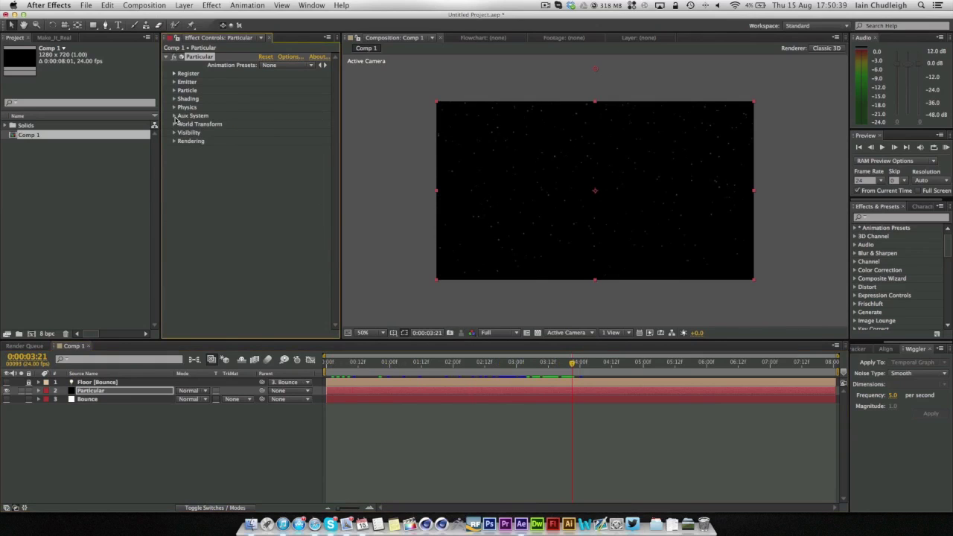
pyautogui.click(173, 115)
pyautogui.click(291, 124)
pyautogui.click(289, 143)
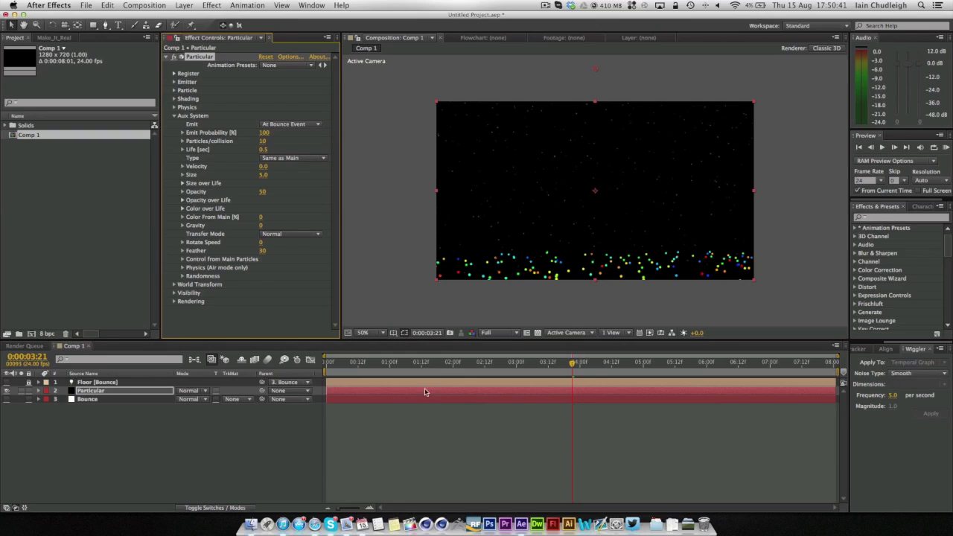
pyautogui.moveTo(328, 364); pyautogui.dragTo(526, 395)
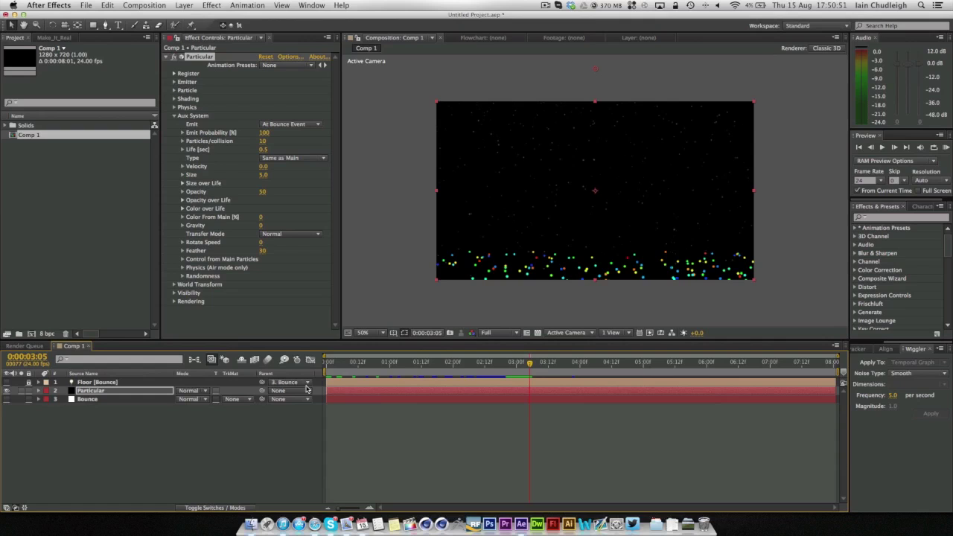
# - Close a stray Finder window and return to After Effects
pyautogui.click(251, 524)
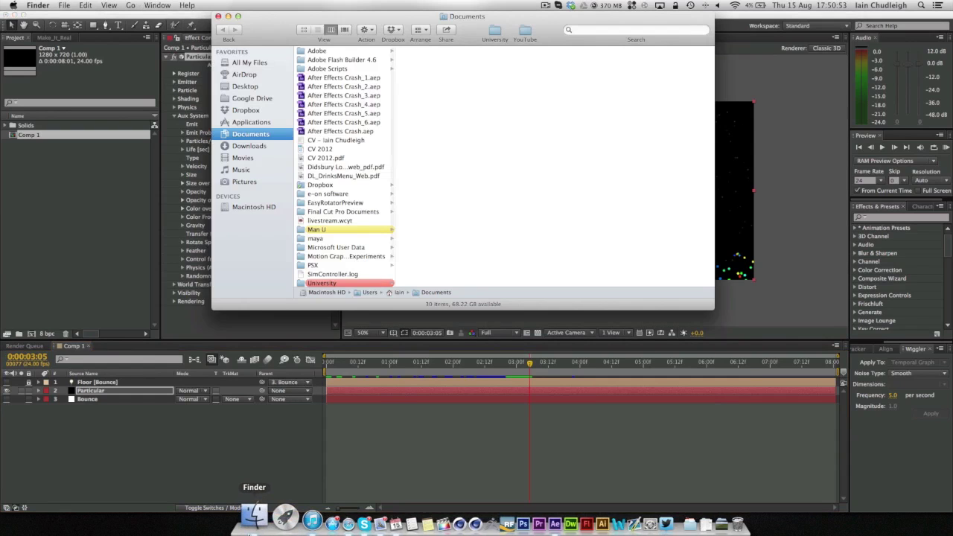
pyautogui.press('super+w')
pyautogui.click(135, 467)
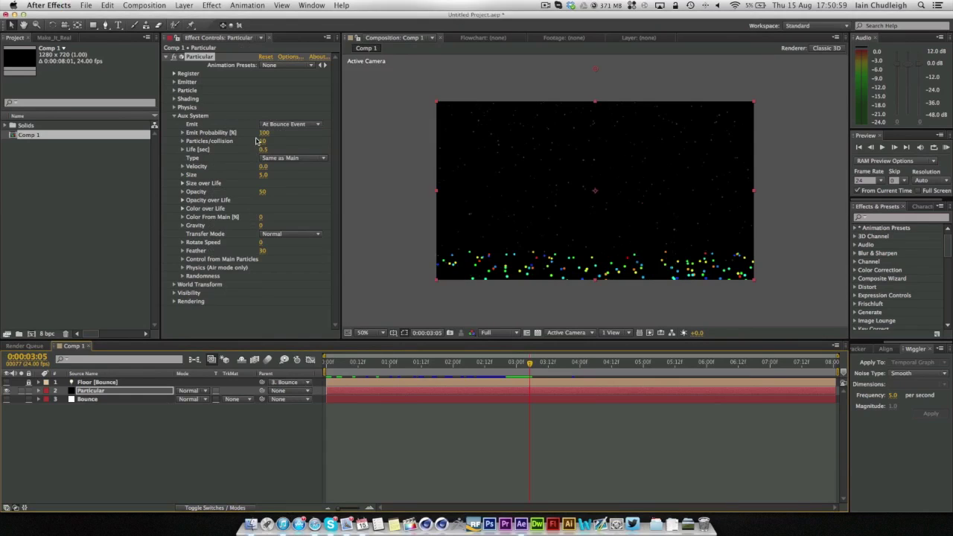
# - Enter Aux System Emit Probability 90, Particles/collision 5 and Life 2 seconds
pyautogui.click(264, 132)
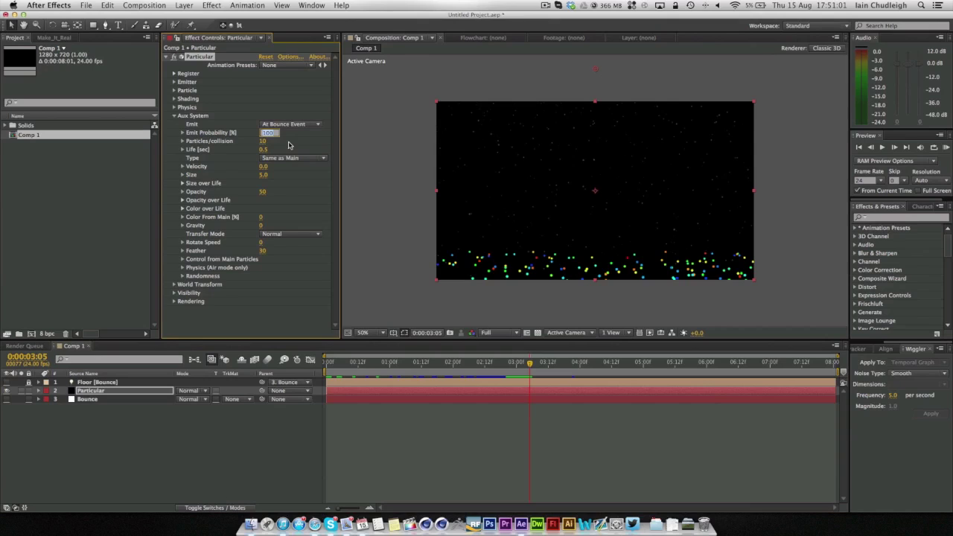
pyautogui.write('90')
pyautogui.press('Return')
pyautogui.click(263, 141)
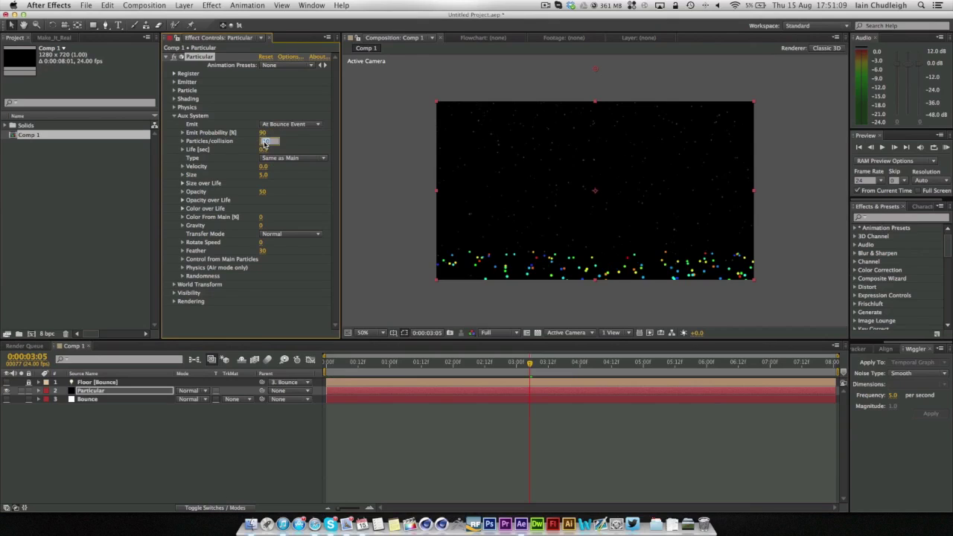
pyautogui.write('5')
pyautogui.press('Return')
pyautogui.click(262, 151)
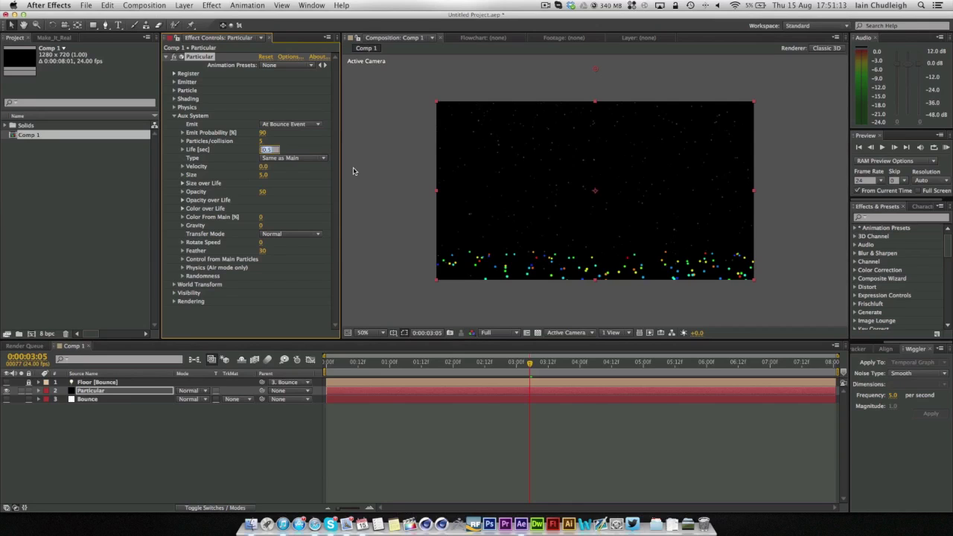
pyautogui.write('2')
pyautogui.press('Return')
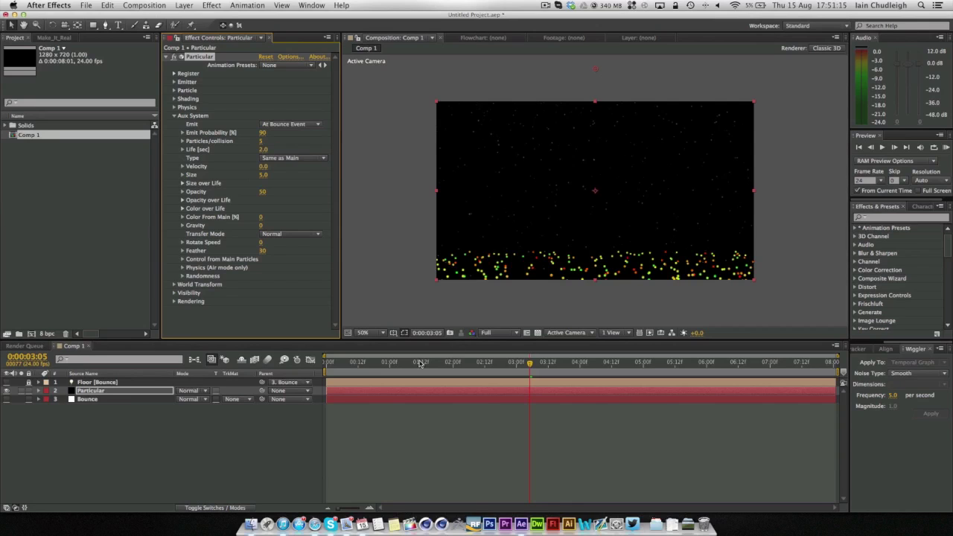
# - Try changing the splashes' Color From Main, then undo it
pyautogui.moveTo(419, 363); pyautogui.dragTo(665, 378)
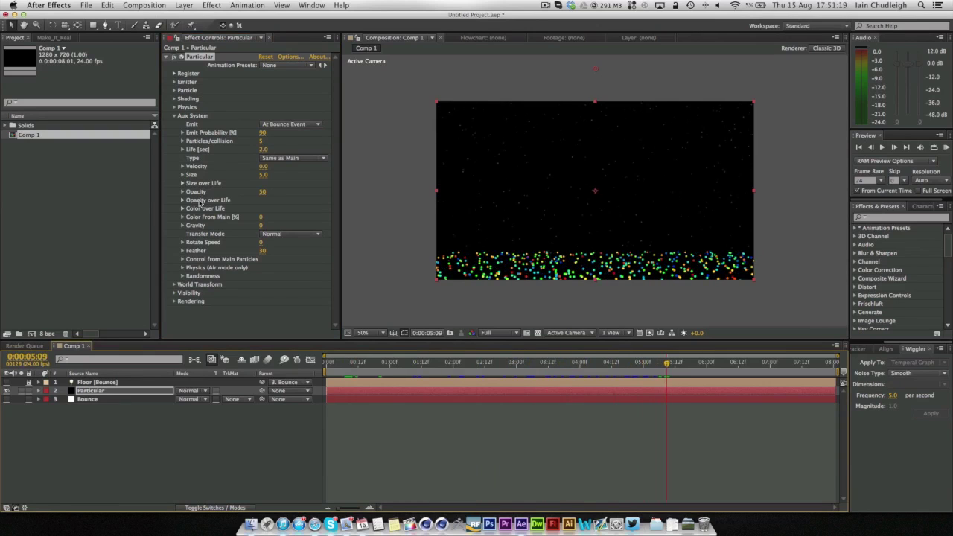
pyautogui.moveTo(261, 218); pyautogui.dragTo(394, 219)
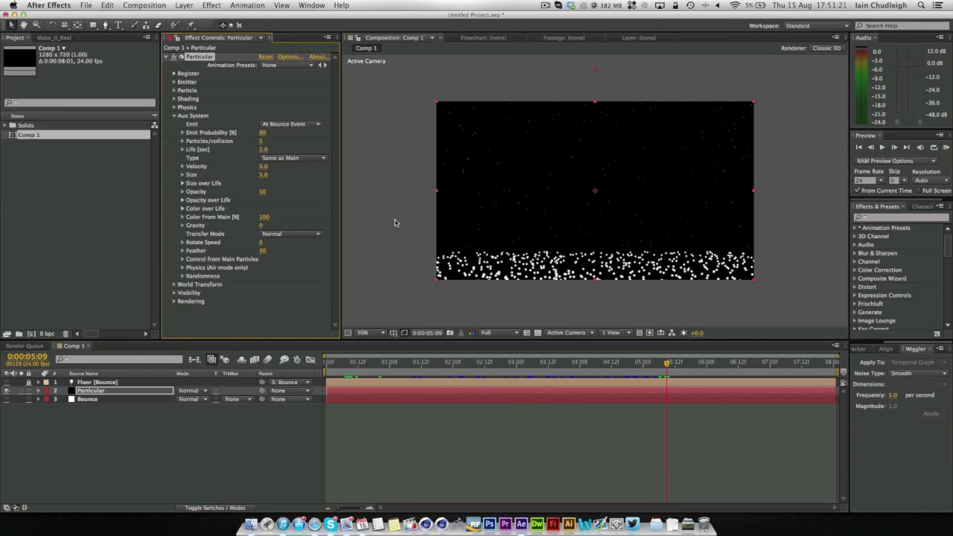
pyautogui.moveTo(335, 362); pyautogui.dragTo(550, 363)
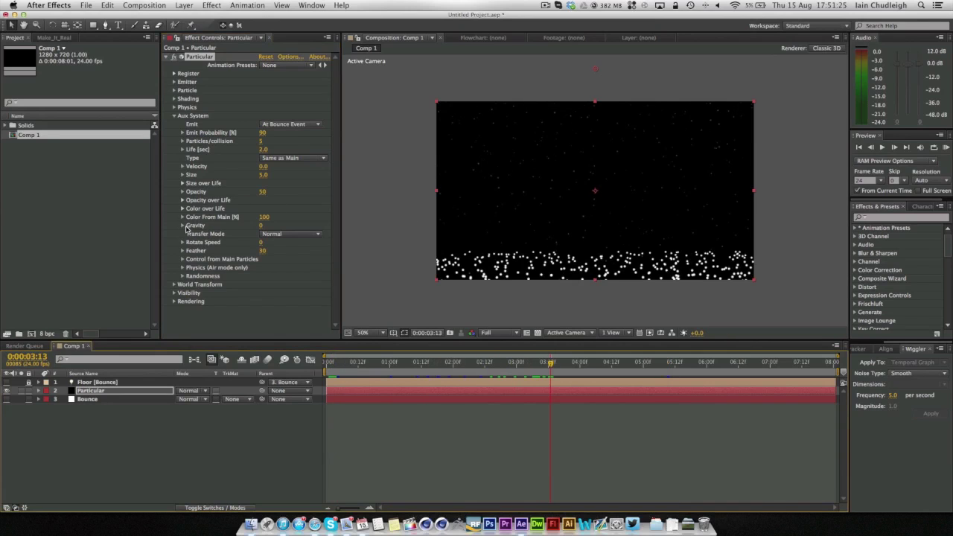
pyautogui.press('super+z')
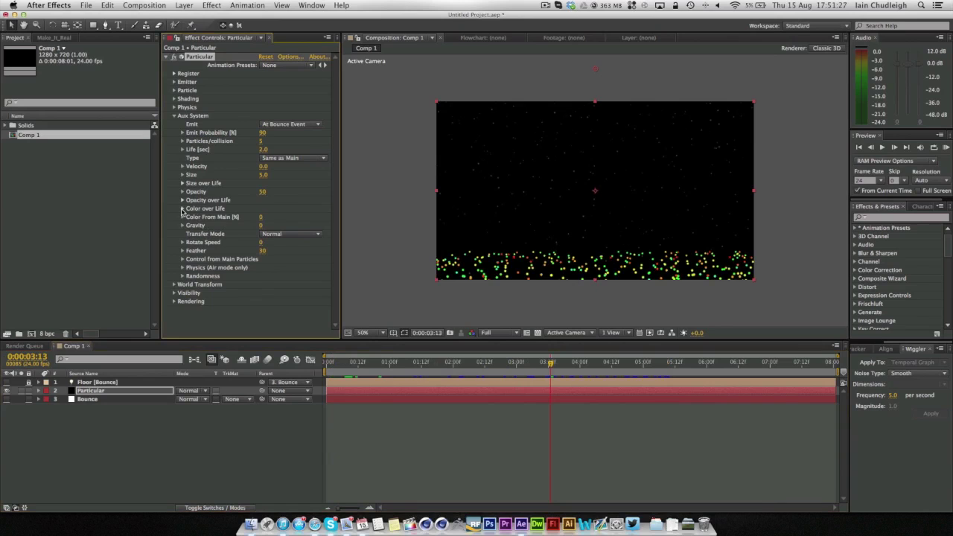
# - Apply the white-to-black greyscale Color over Life preset to the splashes and preview
pyautogui.click(182, 209)
pyautogui.moveTo(340, 259); pyautogui.dragTo(392, 255)
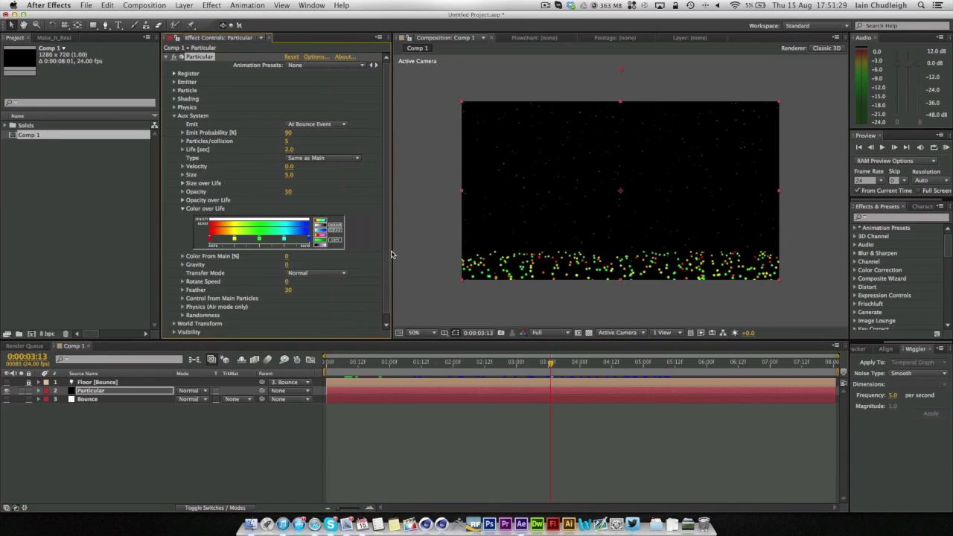
pyautogui.click(320, 227)
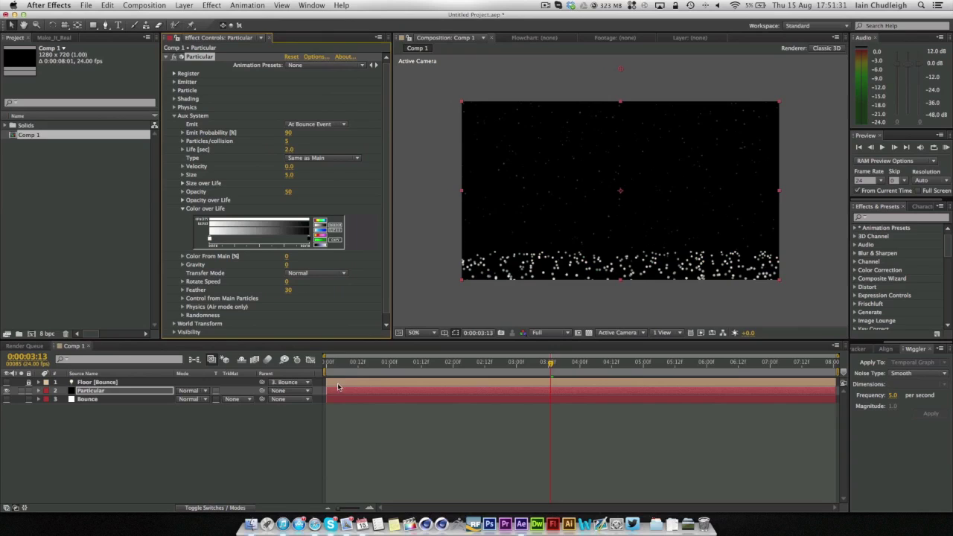
pyautogui.moveTo(328, 364); pyautogui.dragTo(580, 364)
pyautogui.click(332, 235)
pyautogui.click(336, 228)
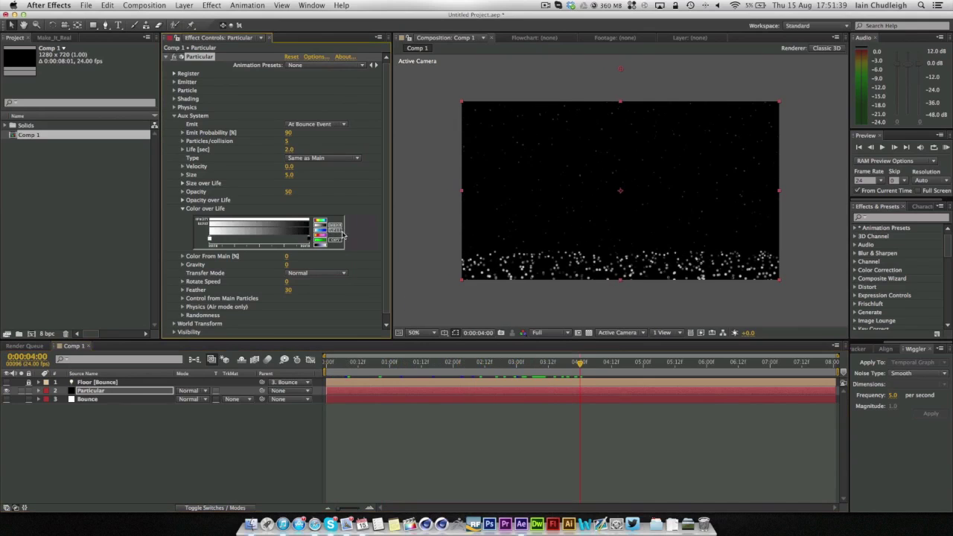
pyautogui.moveTo(580, 364); pyautogui.dragTo(546, 369)
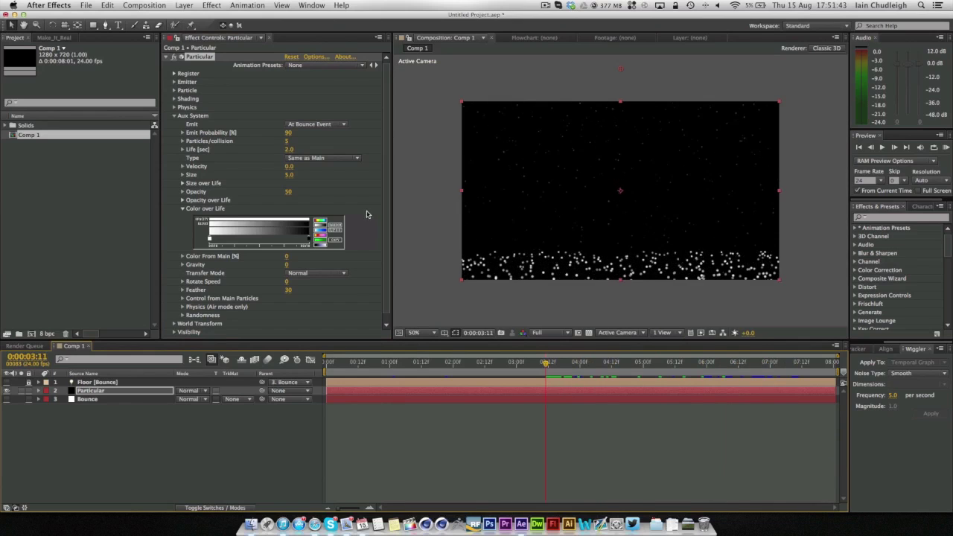
pyautogui.click(182, 209)
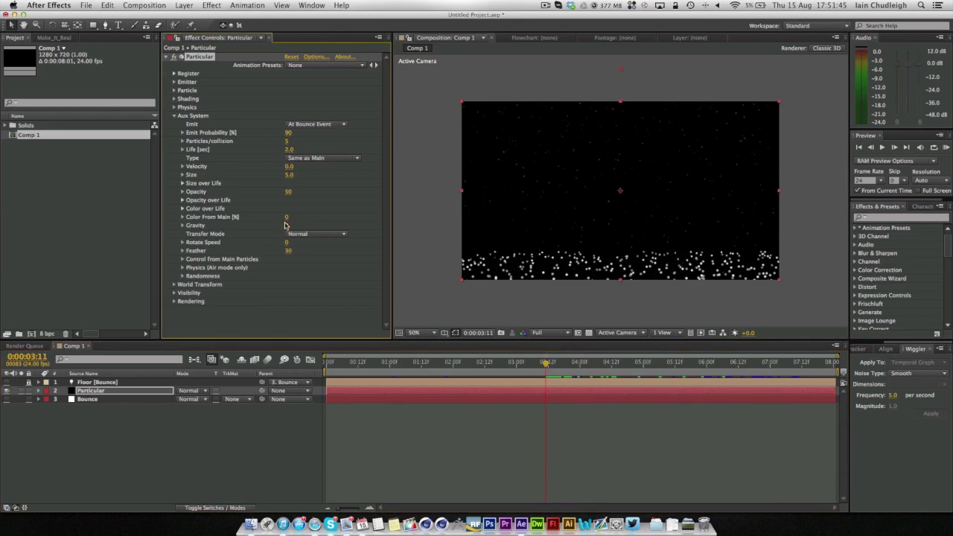
# - Apply the fade-out ramp preset to the splashes' Opacity over Life
pyautogui.click(182, 200)
pyautogui.click(322, 222)
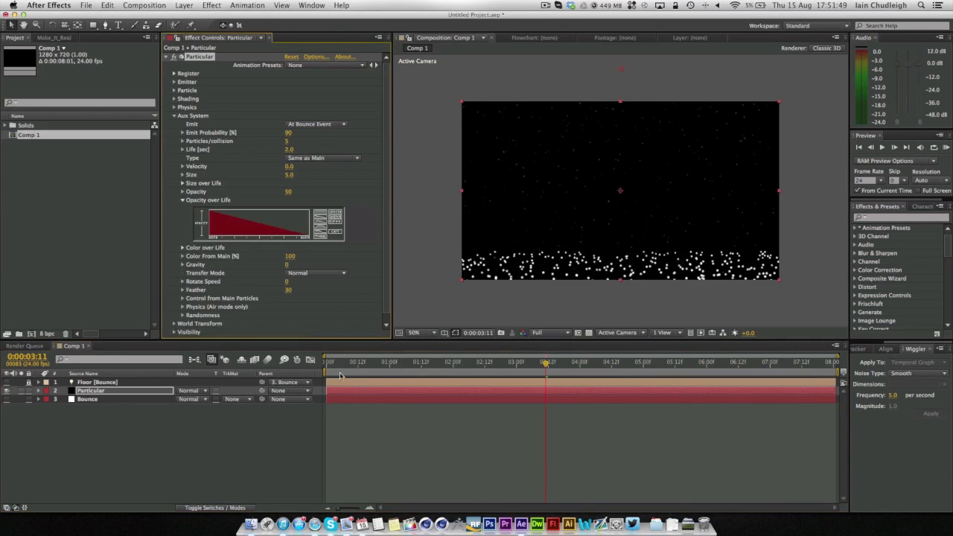
pyautogui.moveTo(339, 374); pyautogui.dragTo(675, 385)
pyautogui.click(182, 201)
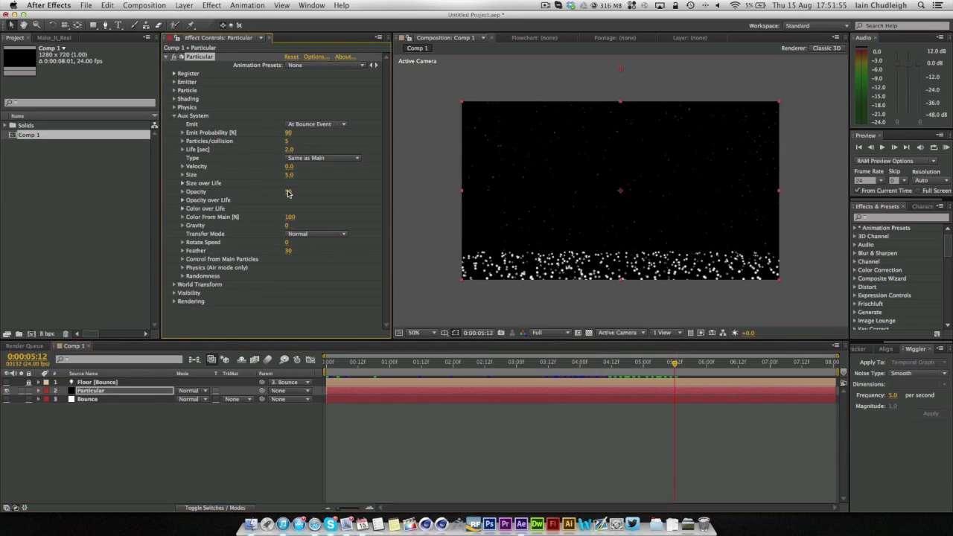
pyautogui.click(174, 90)
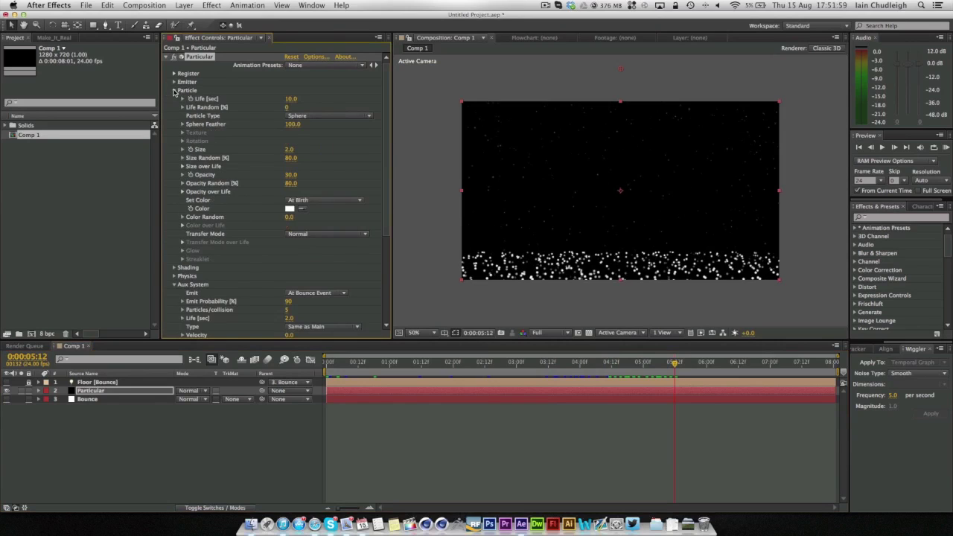
pyautogui.click(174, 90)
# - Set splash Opacity to 30, Size to 1.0 and Velocity to 25
pyautogui.click(288, 192)
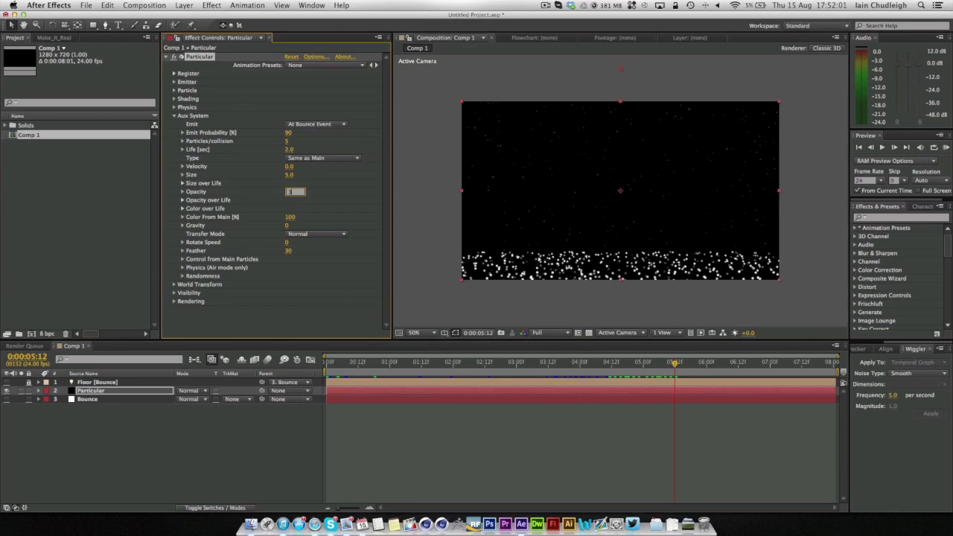
pyautogui.write('30')
pyautogui.press('Return')
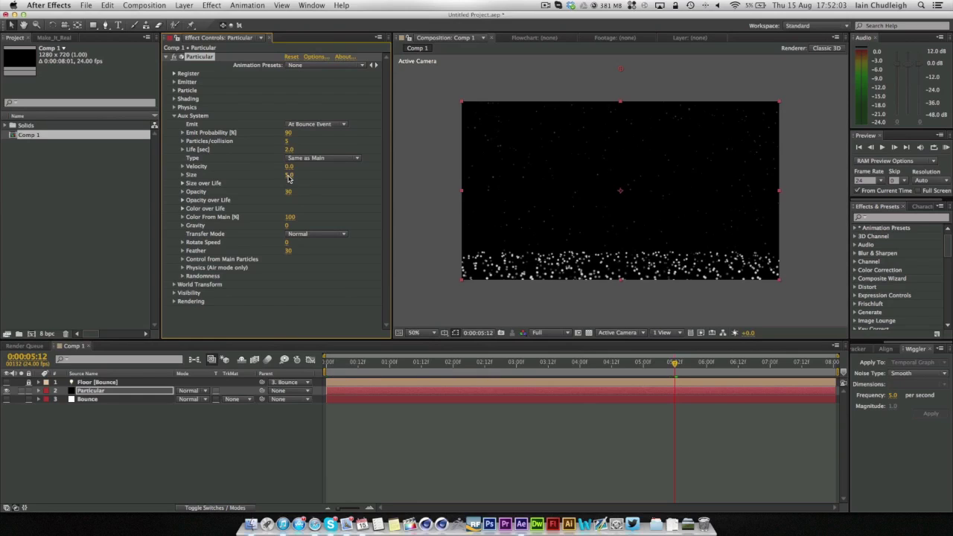
pyautogui.click(289, 176)
pyautogui.write('0.5')
pyautogui.press('Return')
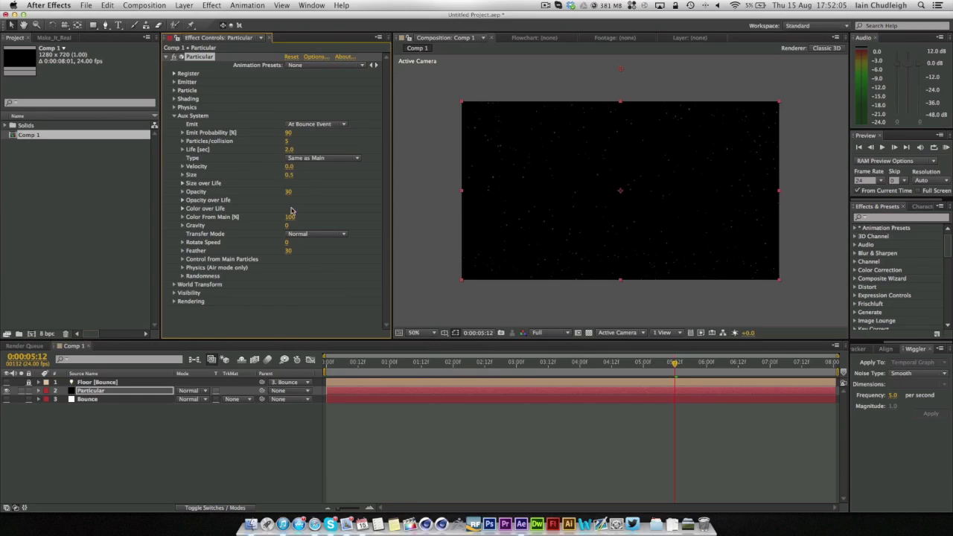
pyautogui.click(289, 175)
pyautogui.write('1')
pyautogui.press('Return')
pyautogui.moveTo(359, 365); pyautogui.dragTo(588, 374)
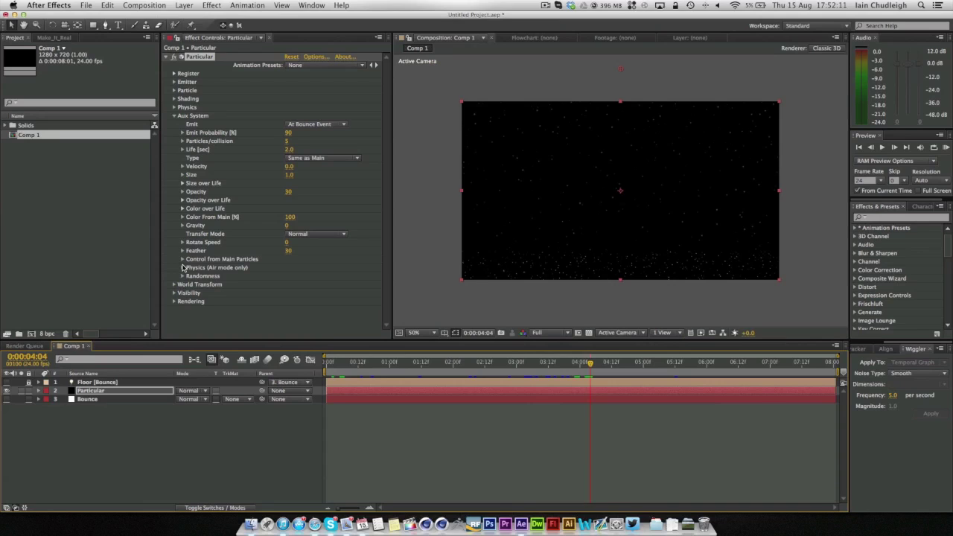
pyautogui.click(294, 167)
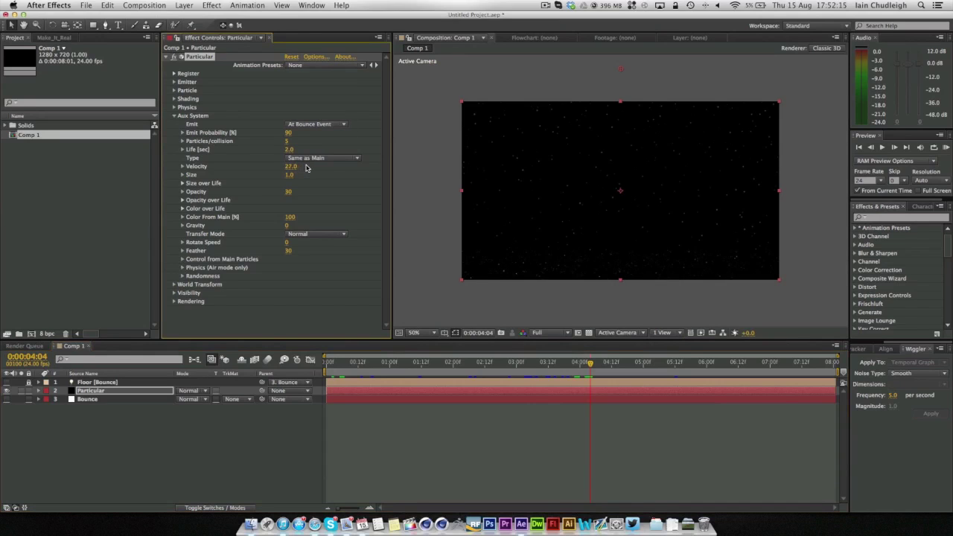
pyautogui.moveTo(336, 365); pyautogui.dragTo(578, 376)
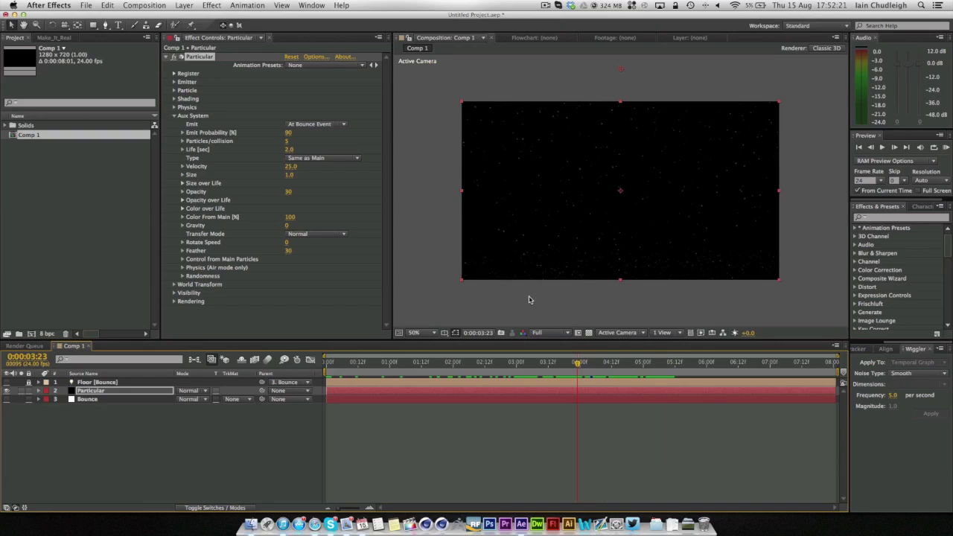
# - Add a new Camera 1 layer with default camera settings
pyautogui.rightClick(99, 404)
pyautogui.moveTo(119, 409)
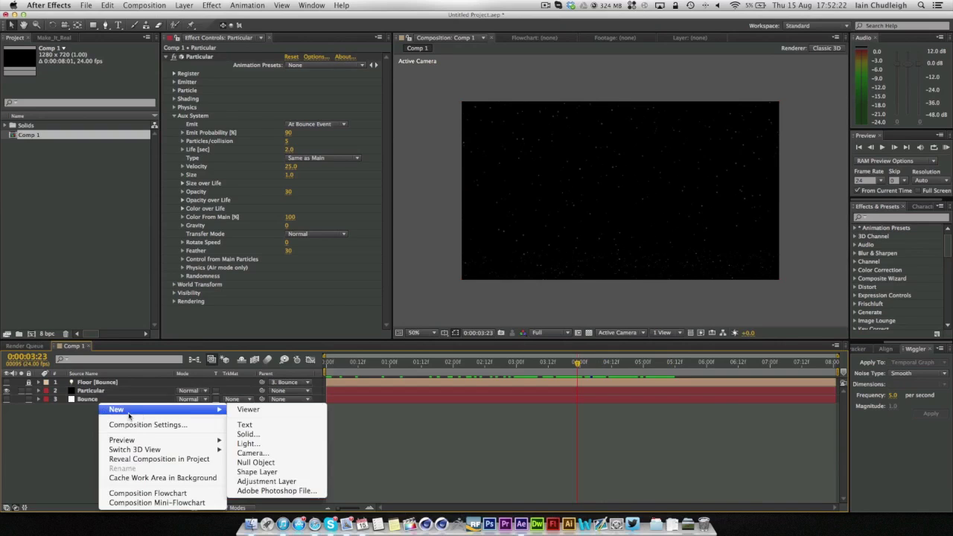
pyautogui.click(249, 451)
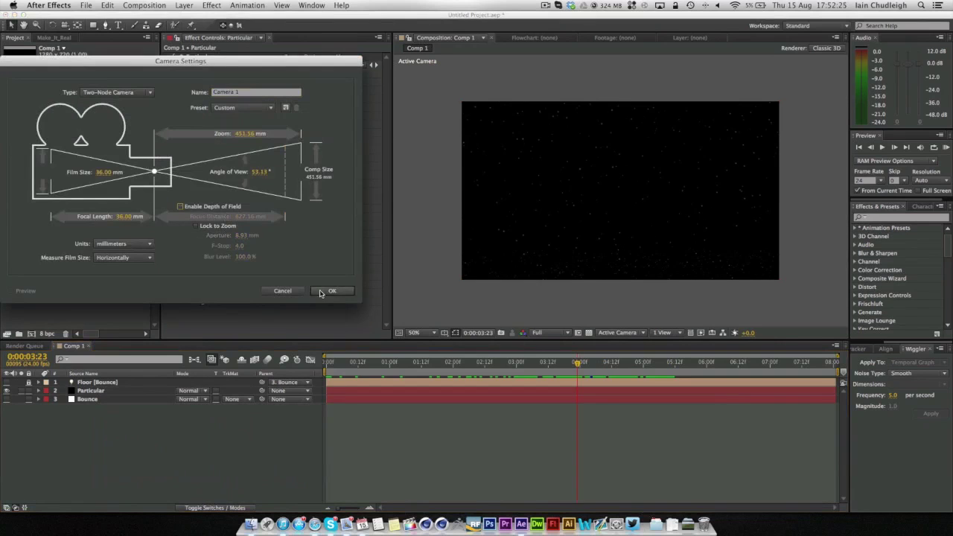
pyautogui.click(321, 291)
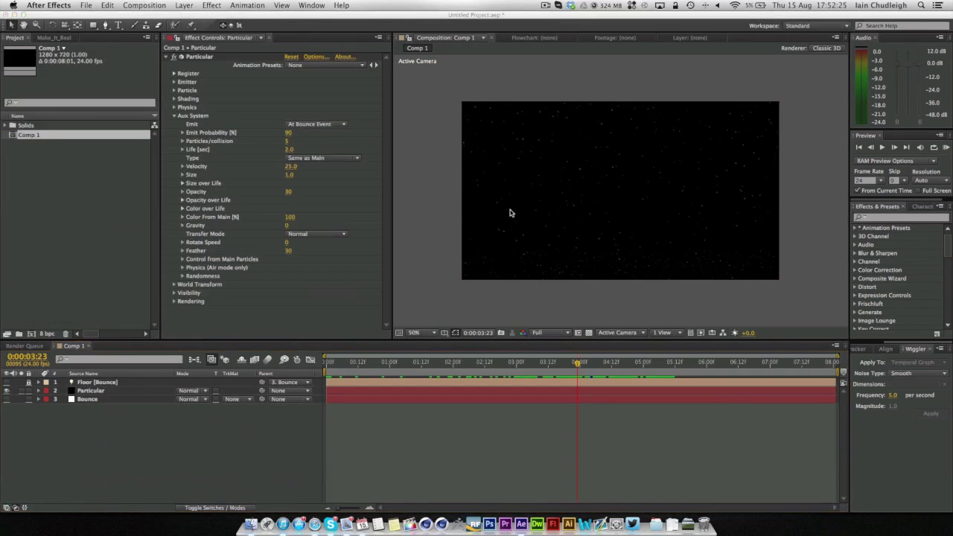
# - Orbit Camera 1 with the C tool to tilt the view of the rain, previewing playback
pyautogui.click(617, 237)
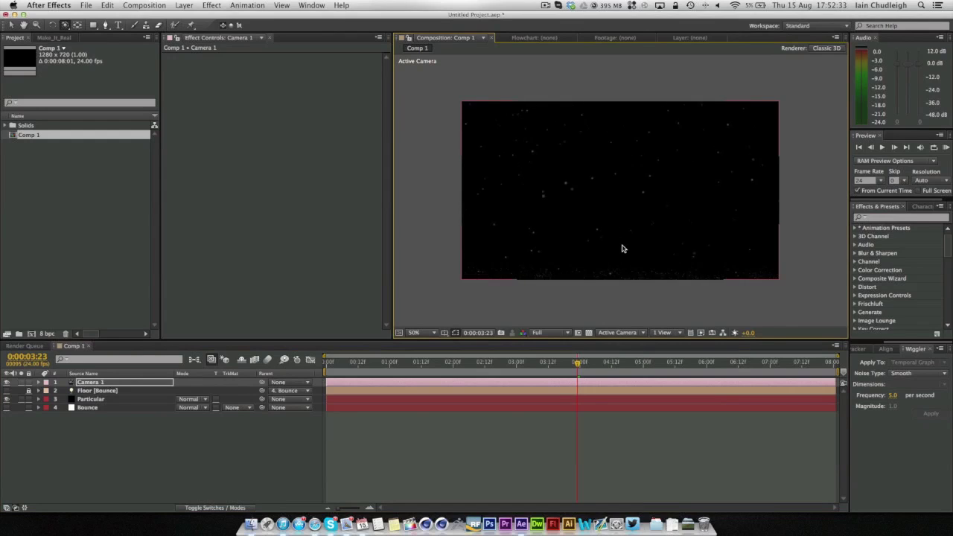
pyautogui.press('c')
pyautogui.moveTo(621, 246); pyautogui.dragTo(607, 231)
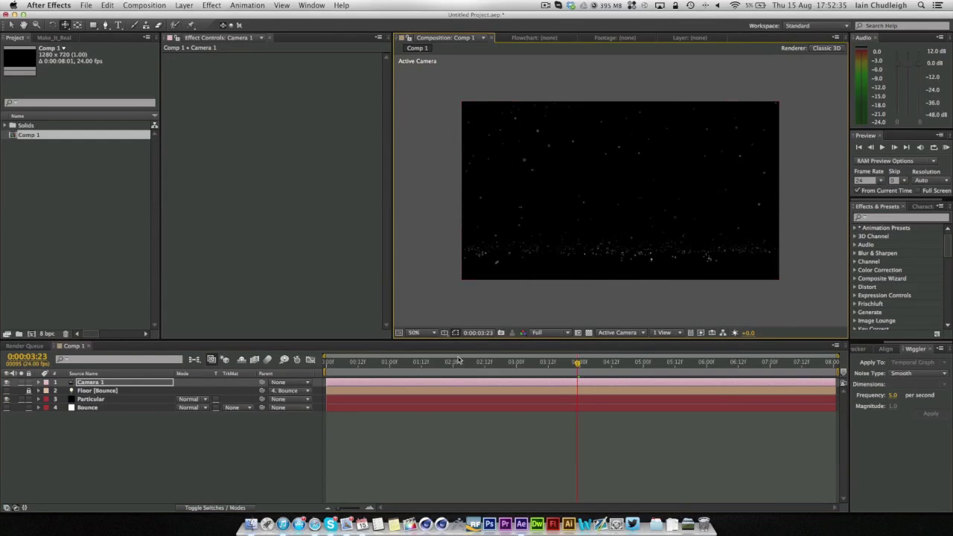
pyautogui.moveTo(578, 363); pyautogui.dragTo(605, 365)
pyautogui.press('space')
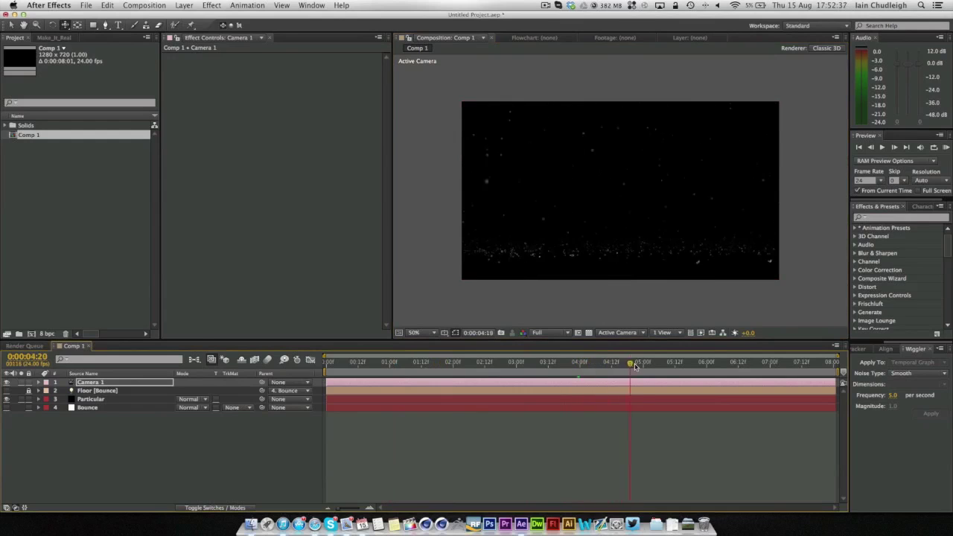
pyautogui.moveTo(592, 258); pyautogui.dragTo(594, 243)
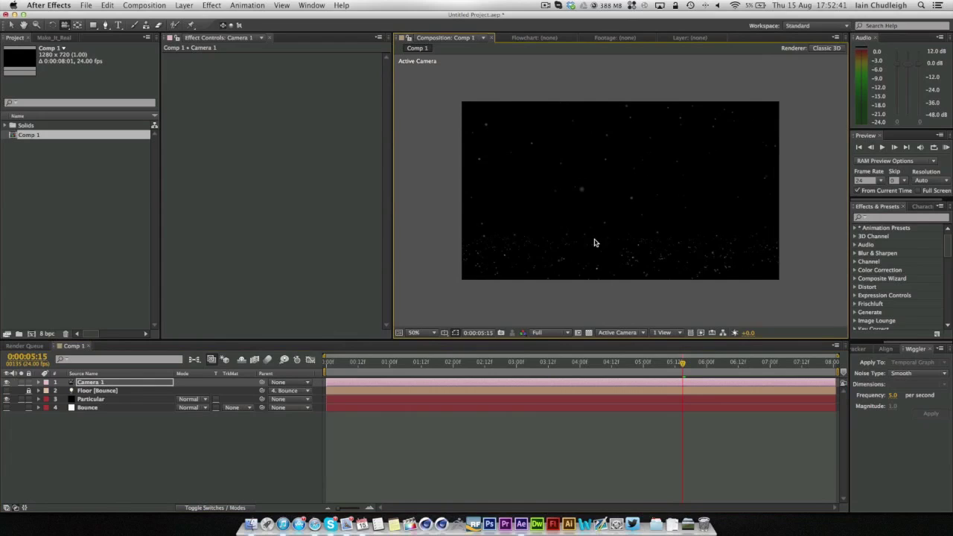
pyautogui.moveTo(331, 366); pyautogui.dragTo(568, 375)
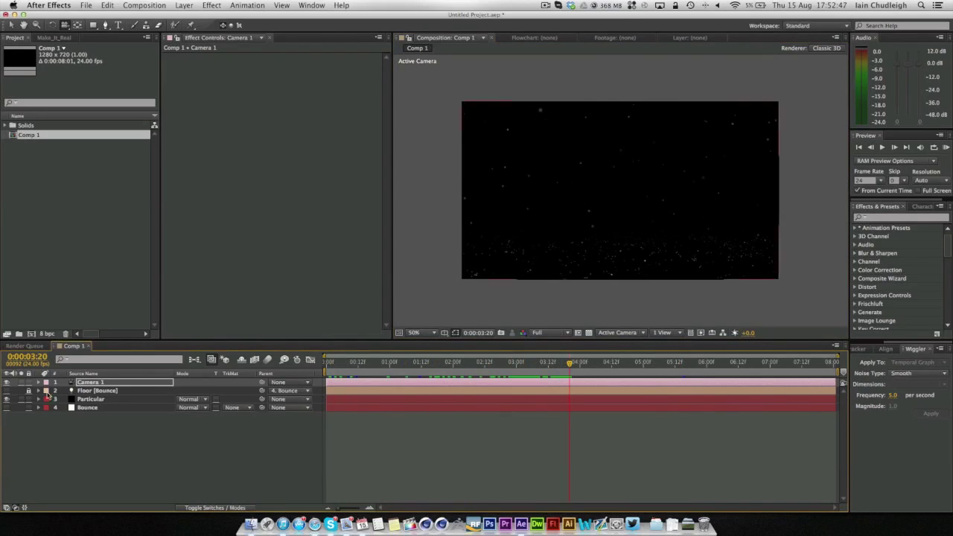
pyautogui.click(84, 400)
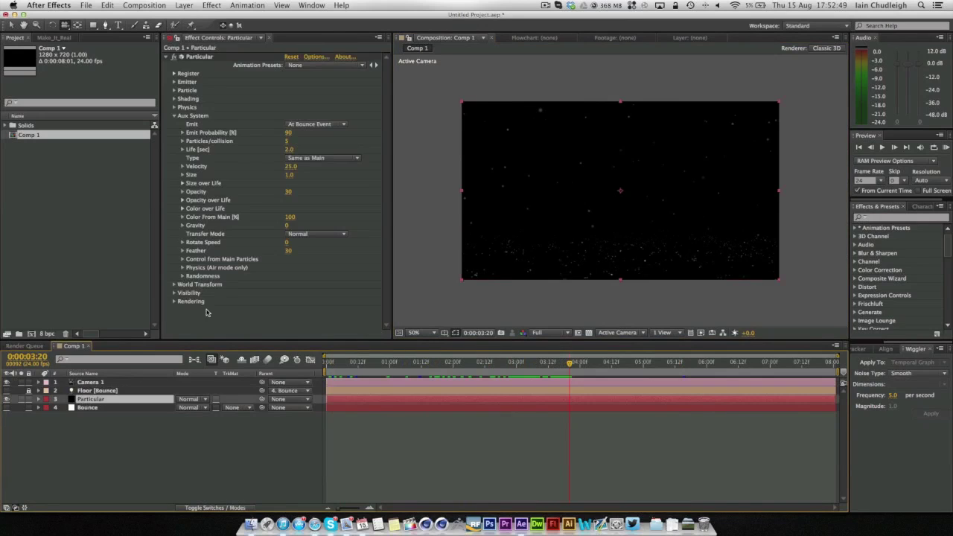
# - Raise splash size randomness, set splash Feather to 100 and blend mode to Add
pyautogui.click(182, 276)
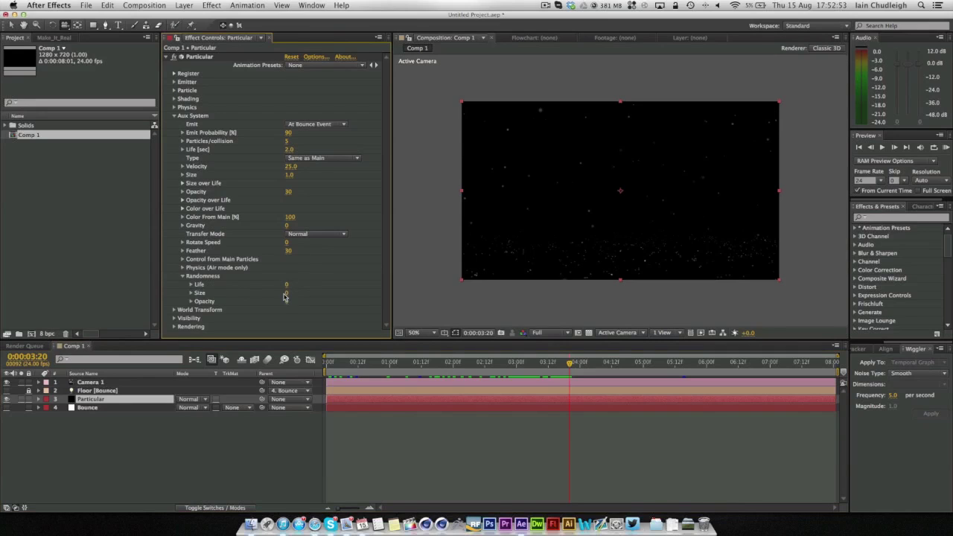
pyautogui.moveTo(288, 296); pyautogui.dragTo(326, 305)
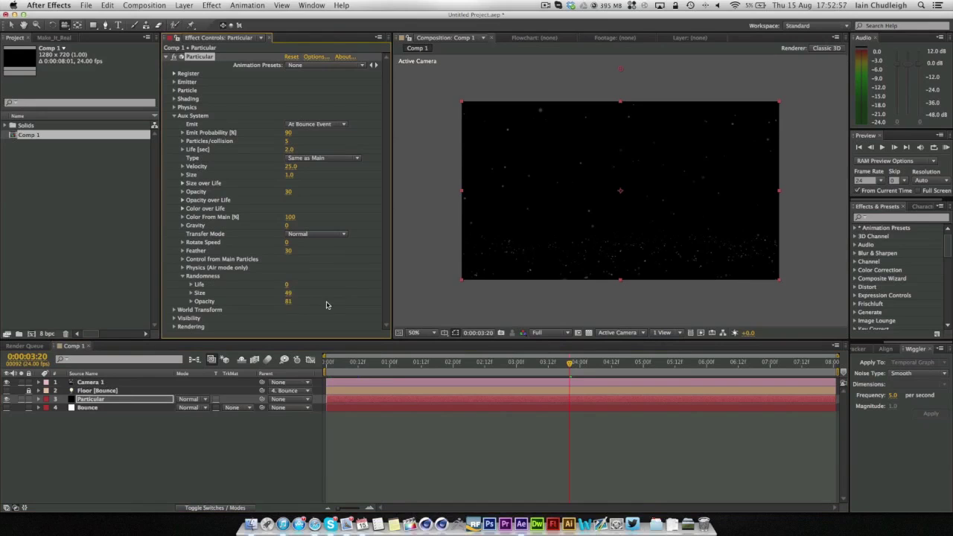
pyautogui.click(182, 277)
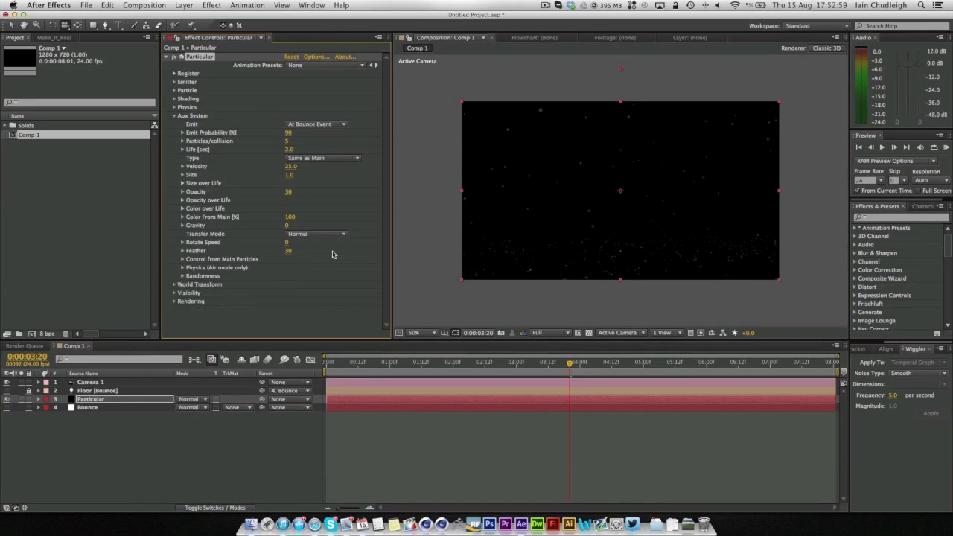
pyautogui.moveTo(287, 252); pyautogui.dragTo(384, 265)
pyautogui.click(300, 233)
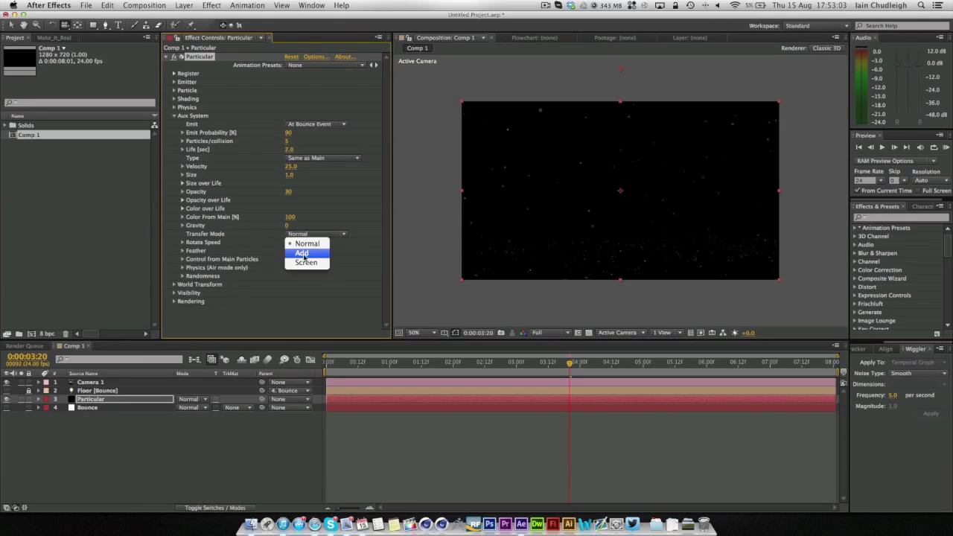
pyautogui.click(302, 243)
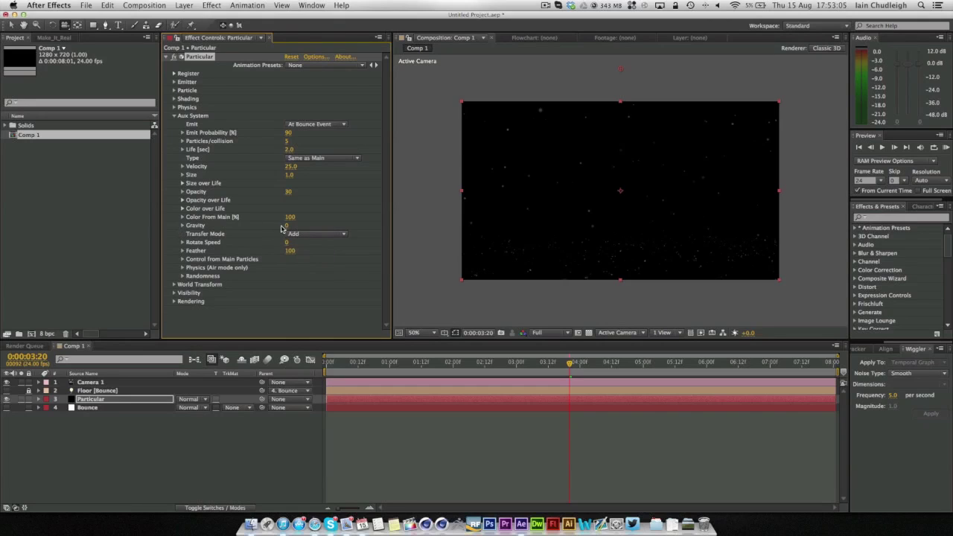
# - Try several splash Gravity values, settling on 10, and review the splashes
pyautogui.click(288, 225)
pyautogui.write('2')
pyautogui.press('Return')
pyautogui.moveTo(370, 360); pyautogui.dragTo(651, 380)
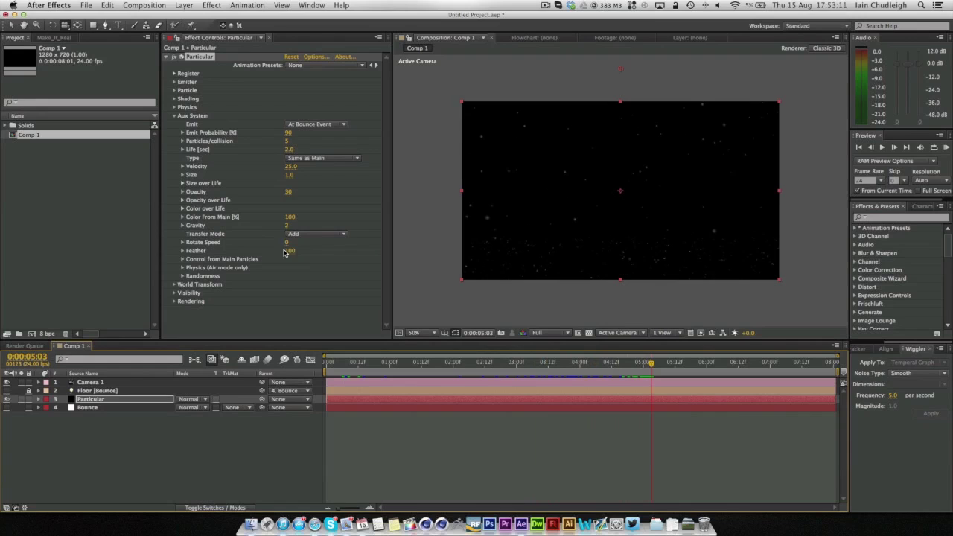
pyautogui.moveTo(286, 229); pyautogui.dragTo(294, 230)
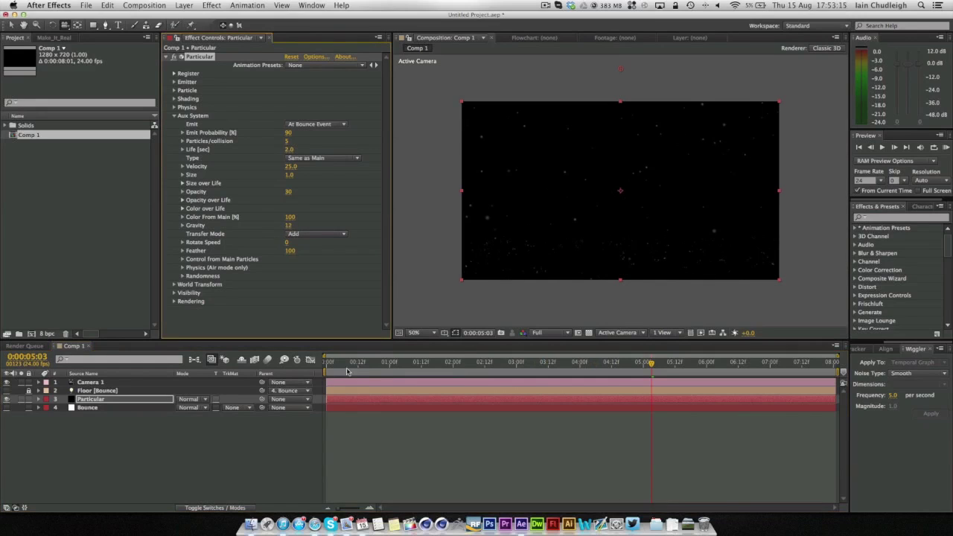
pyautogui.moveTo(343, 367); pyautogui.dragTo(612, 368)
pyautogui.click(288, 225)
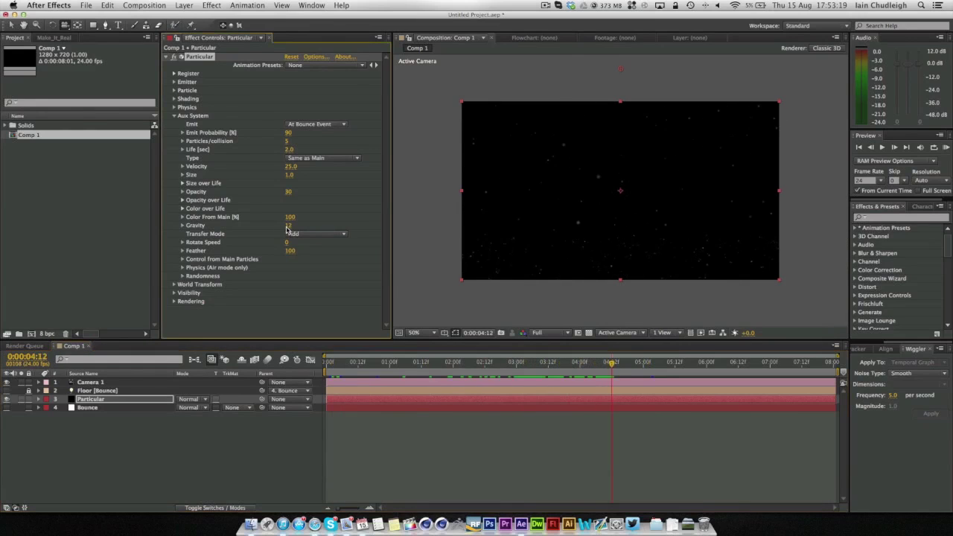
pyautogui.write('10')
pyautogui.press('Return')
pyautogui.moveTo(342, 368); pyautogui.dragTo(469, 394)
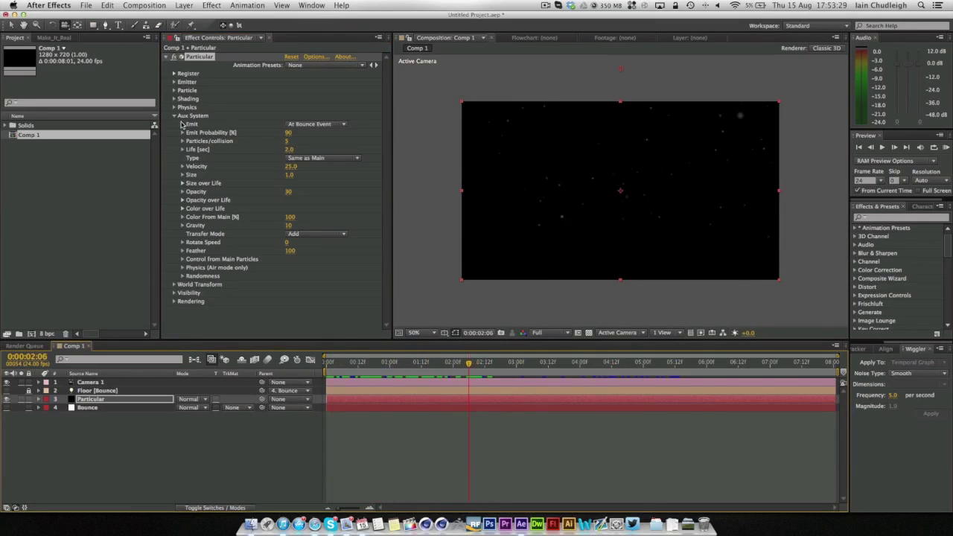
# - Raise Emitter Pre Run to 62 under Emission Extras, checking rain from frame 0
pyautogui.click(173, 116)
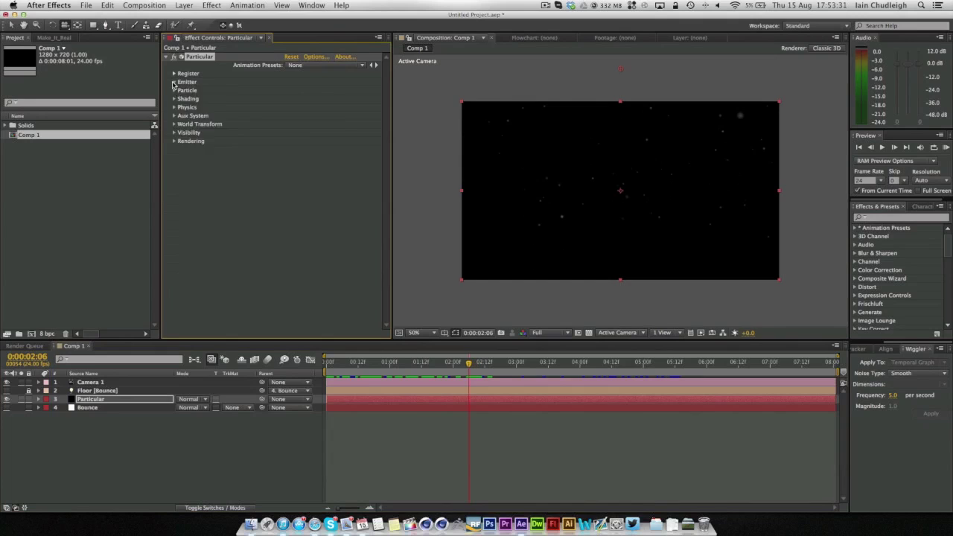
pyautogui.click(174, 82)
pyautogui.click(183, 259)
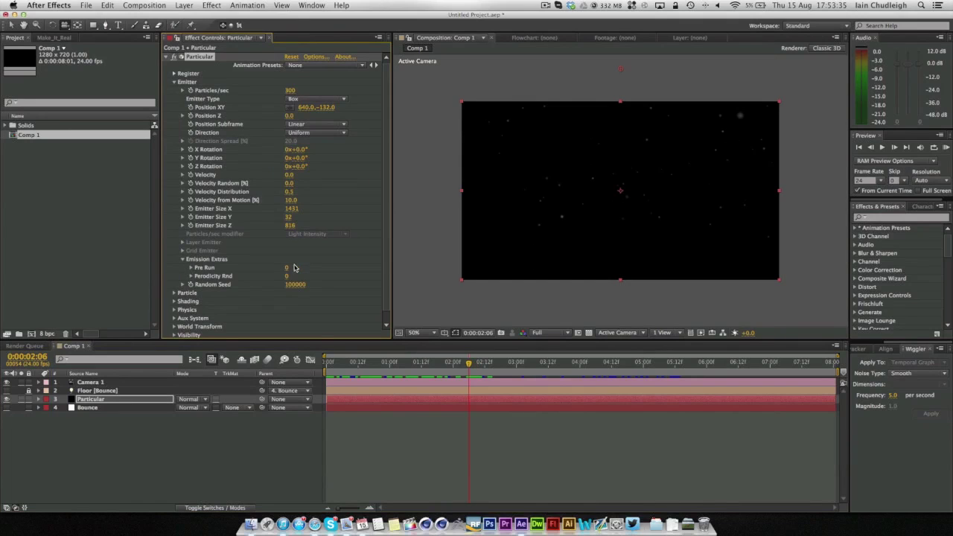
pyautogui.moveTo(288, 268); pyautogui.dragTo(318, 271)
pyautogui.moveTo(362, 365); pyautogui.dragTo(332, 364)
pyautogui.moveTo(290, 270); pyautogui.dragTo(322, 273)
pyautogui.moveTo(337, 363); pyautogui.dragTo(309, 370)
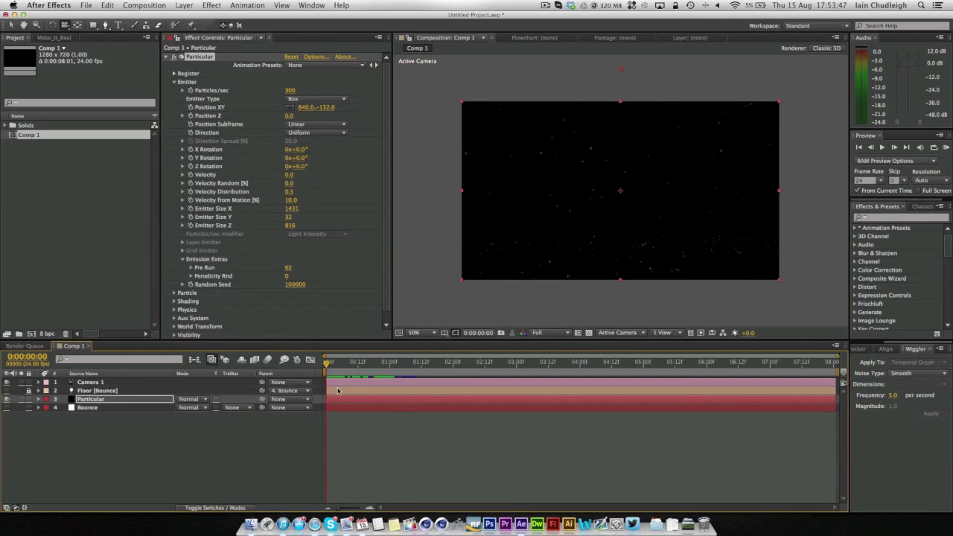
pyautogui.click(389, 399)
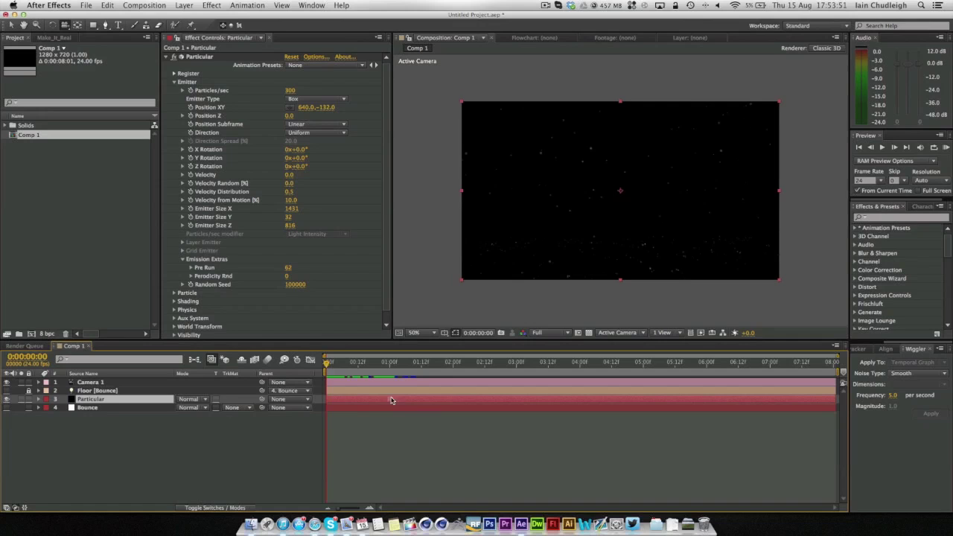
pyautogui.click(336, 362)
pyautogui.moveTo(337, 361)
pyautogui.mouseDown()
pyautogui.moveTo(328, 362)
pyautogui.moveTo(474, 365)
pyautogui.moveTo(326, 364)
pyautogui.mouseUp()
# - Collapse the Emitter settings, then select and deselect the Camera 1 layer
pyautogui.click(177, 84)
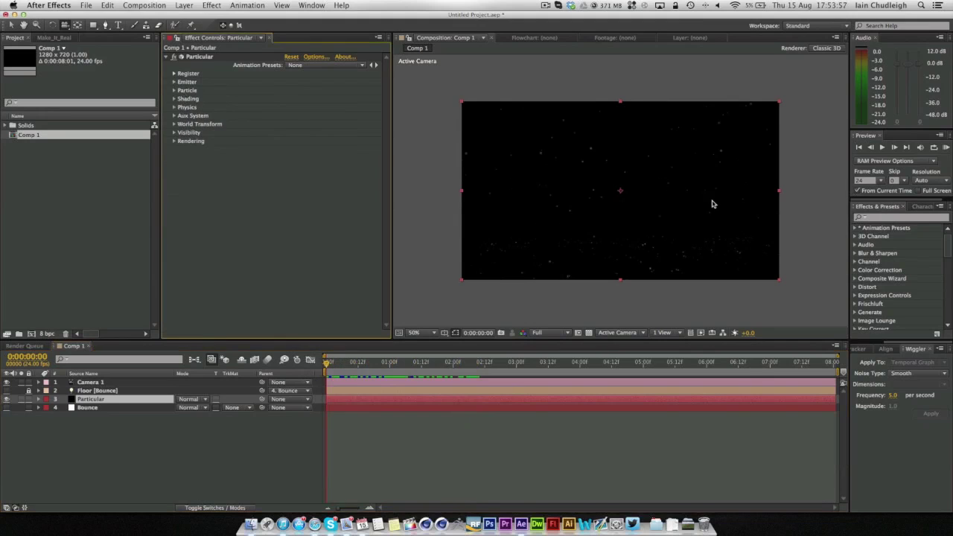
pyautogui.click(628, 235)
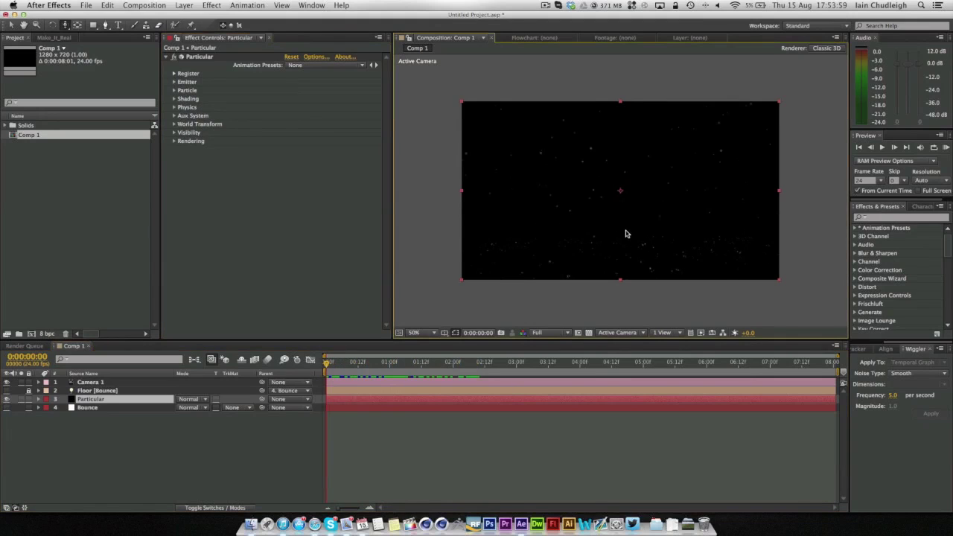
pyautogui.click(628, 234)
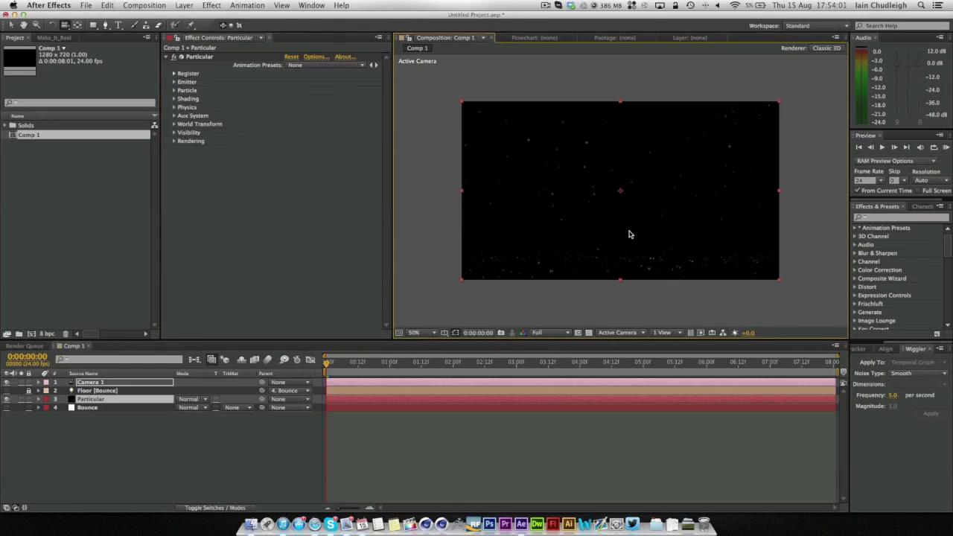
pyautogui.click(334, 366)
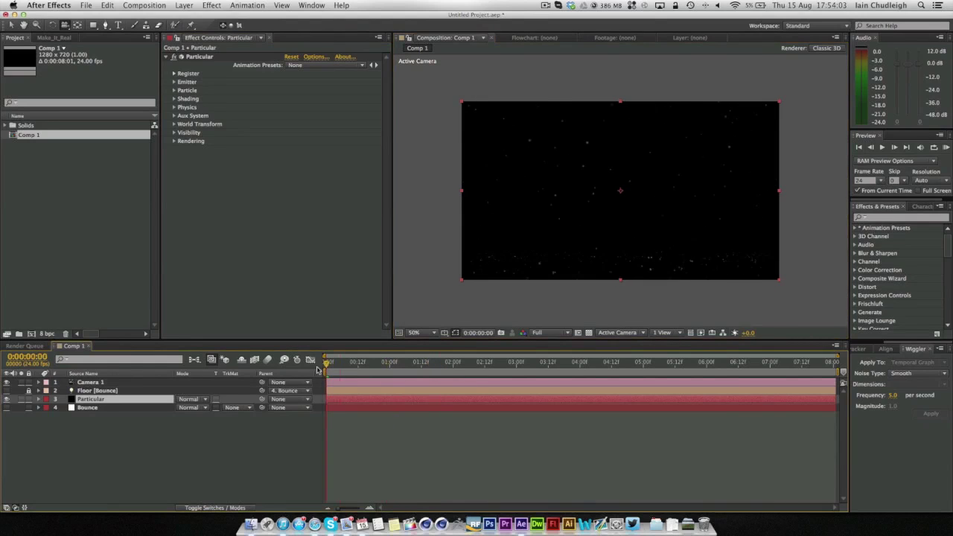
# - Create an orbit null (Null 1) for Camera 1 using Create Orbit Null
pyautogui.rightClick(95, 383)
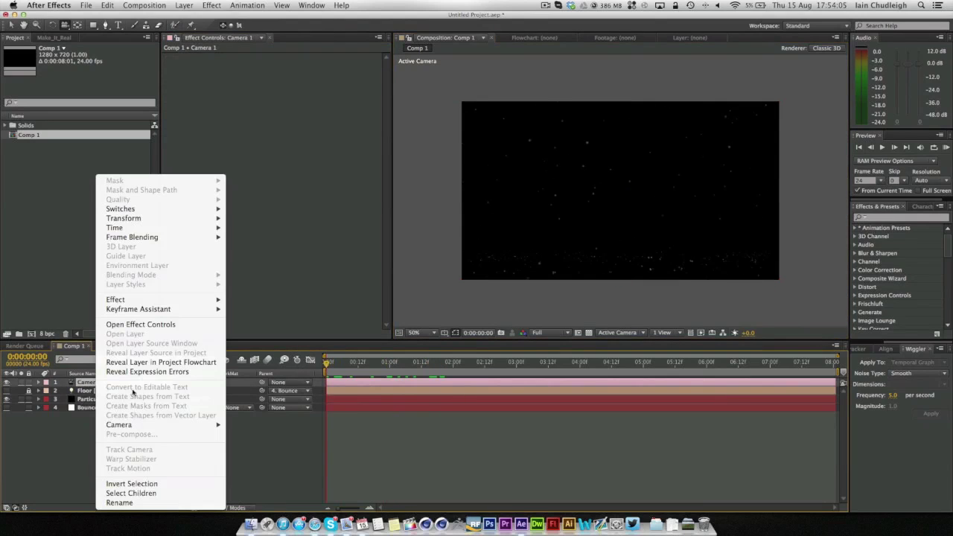
pyautogui.click(84, 385)
pyautogui.doubleClick(84, 385)
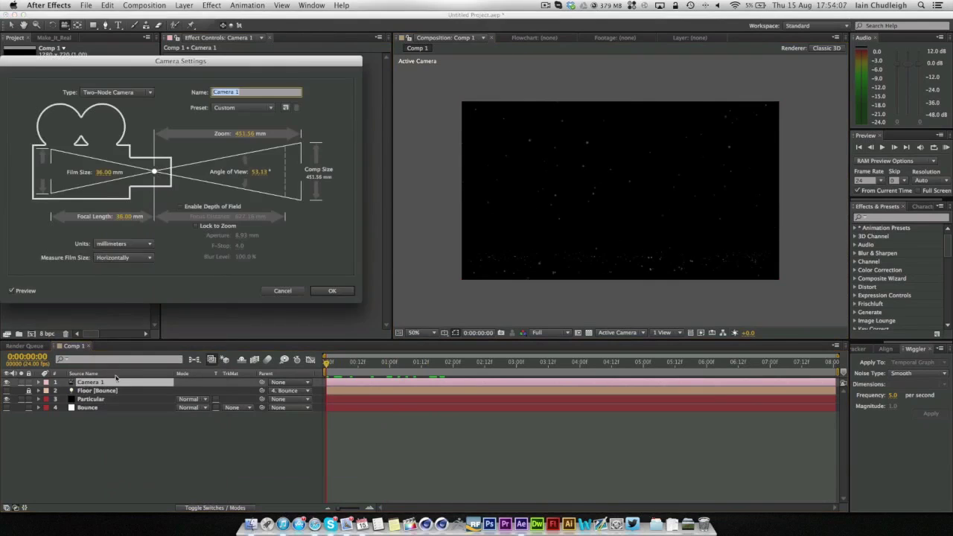
pyautogui.press('Escape')
pyautogui.rightClick(95, 383)
pyautogui.moveTo(126, 424)
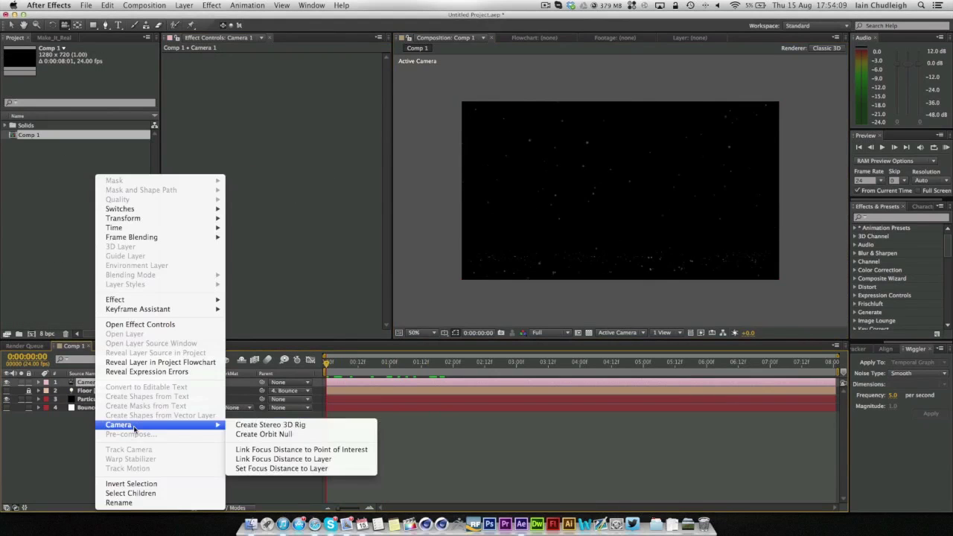
pyautogui.click(253, 435)
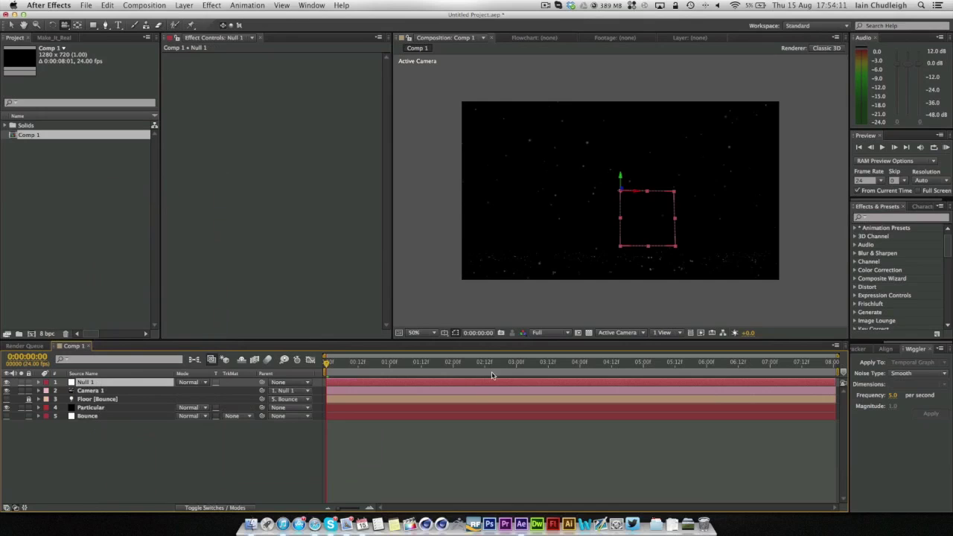
# - Animate Null 1's Orientation from 338°,295°,343° at start to 0°,350°,0° at end
pyautogui.click(38, 383)
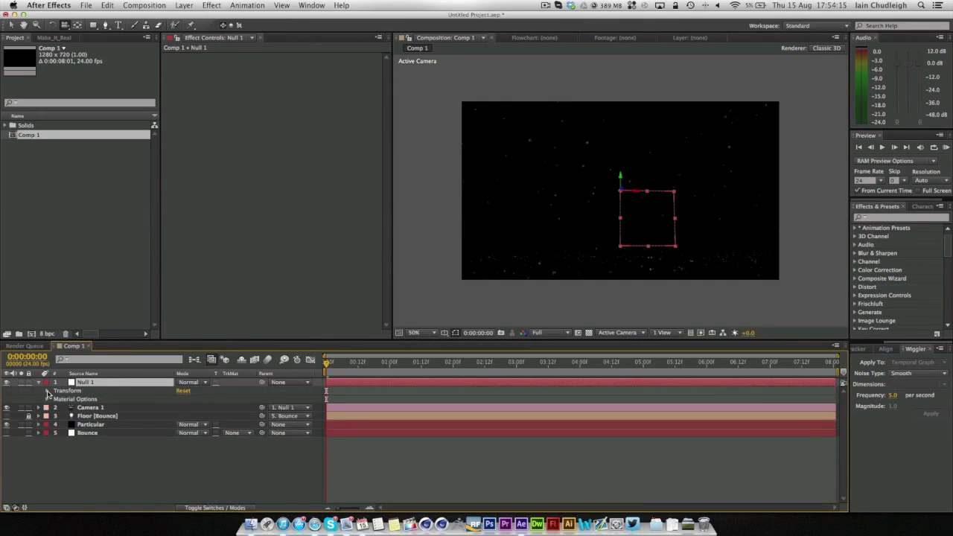
pyautogui.click(48, 390)
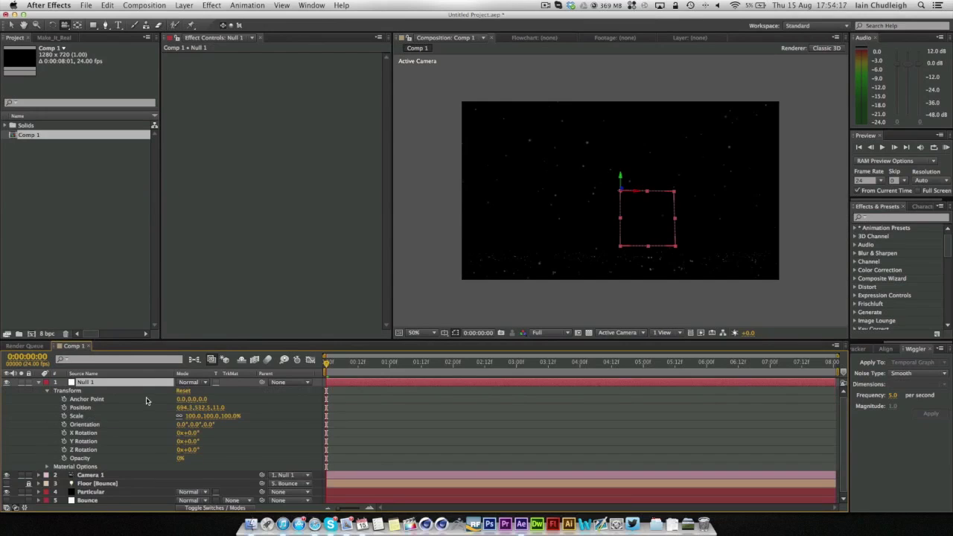
pyautogui.press('r')
pyautogui.moveTo(192, 391); pyautogui.dragTo(182, 397)
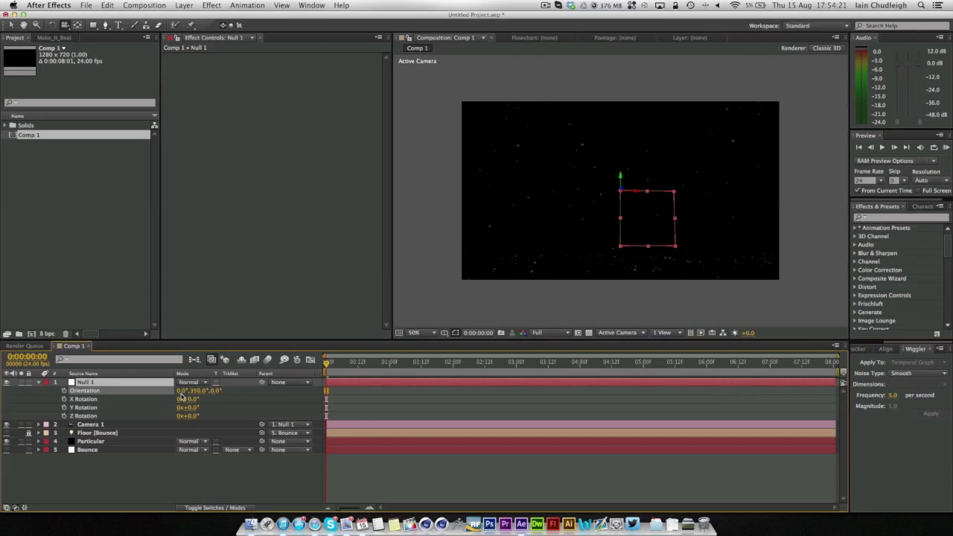
pyautogui.moveTo(798, 364); pyautogui.dragTo(834, 365)
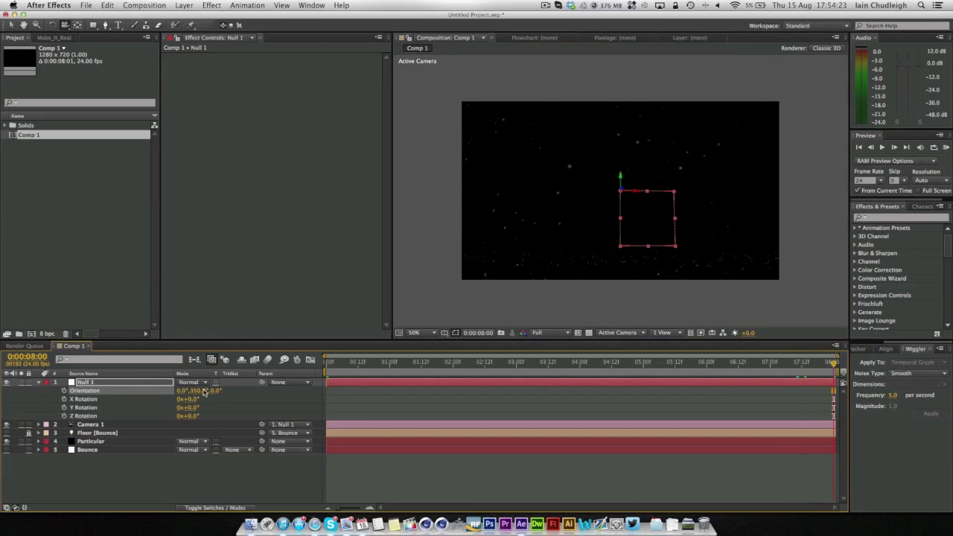
pyautogui.click(60, 394)
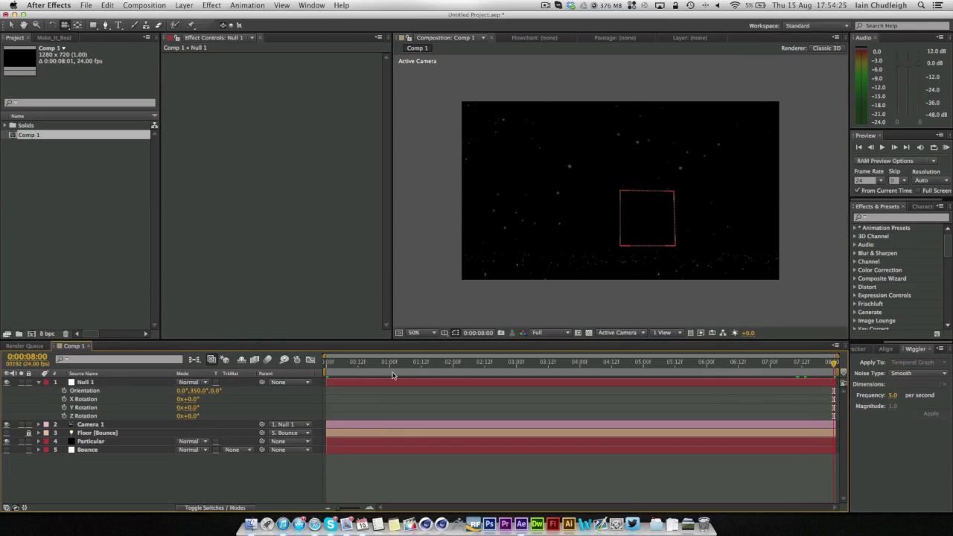
pyautogui.moveTo(393, 374); pyautogui.dragTo(279, 391)
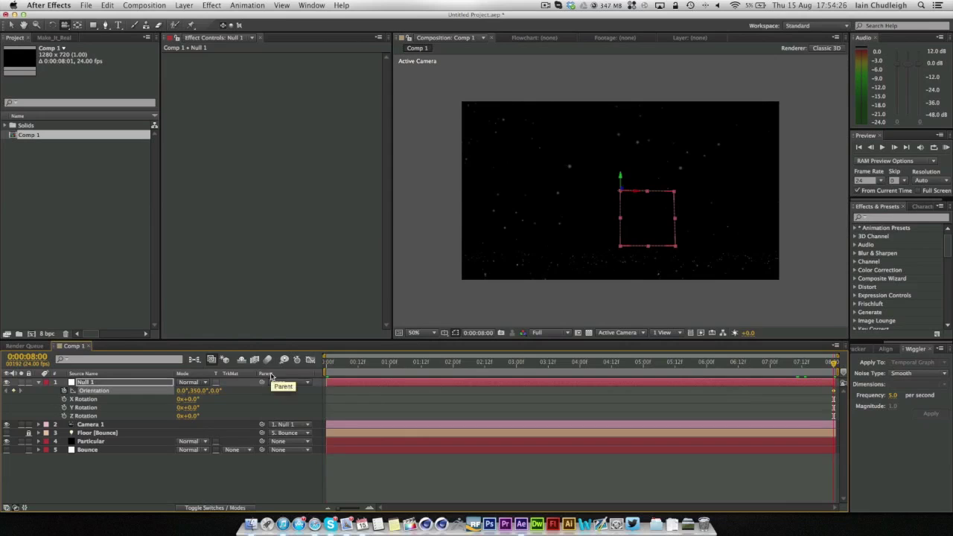
pyautogui.press('Home')
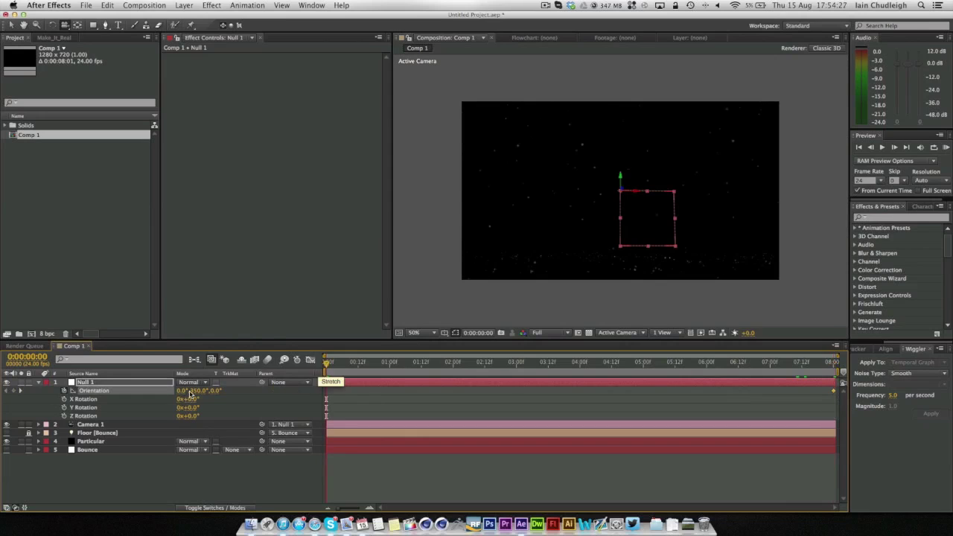
pyautogui.moveTo(200, 394); pyautogui.dragTo(219, 393)
pyautogui.moveTo(216, 393); pyautogui.dragTo(176, 391)
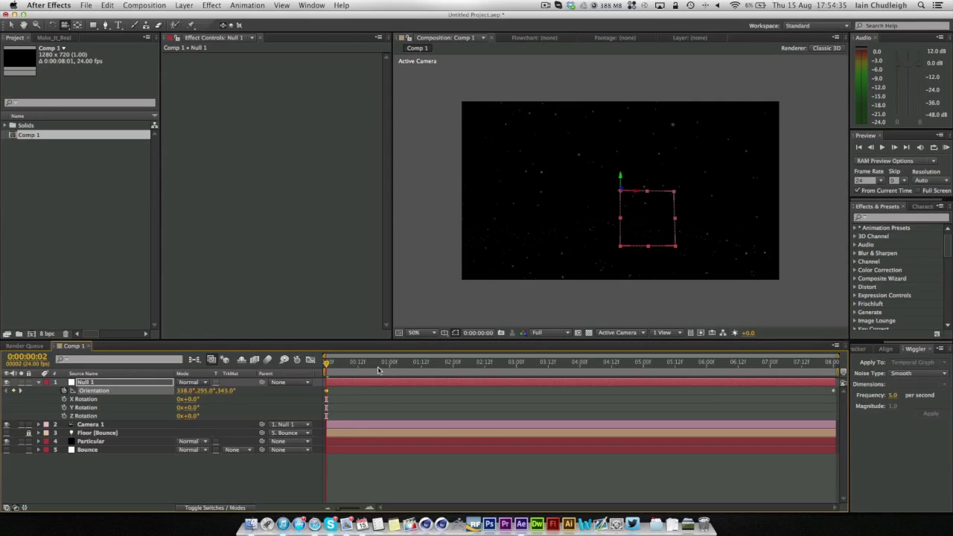
pyautogui.moveTo(329, 364); pyautogui.dragTo(608, 369)
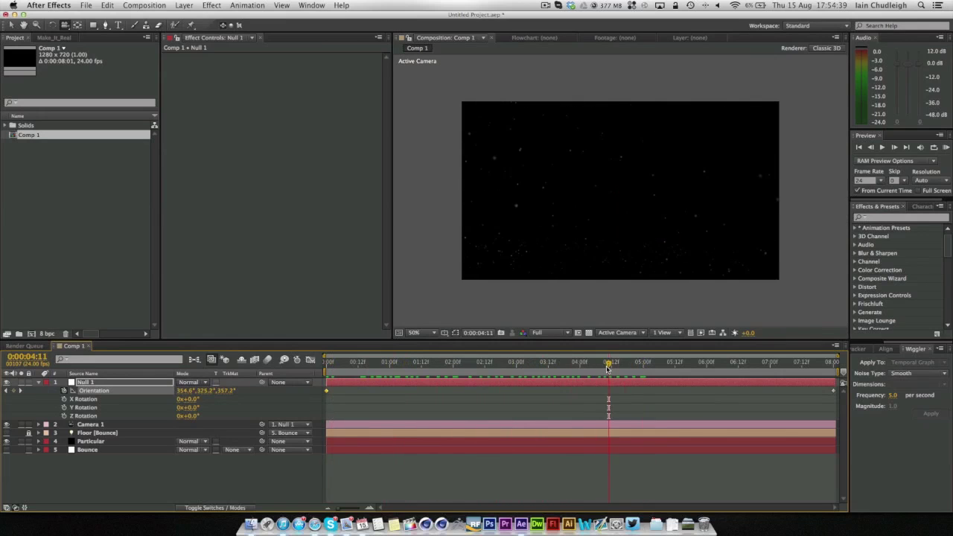
pyautogui.moveTo(326, 367); pyautogui.dragTo(417, 368)
# - Enable motion blur on the Particular layer and for the whole composition
pyautogui.click(88, 443)
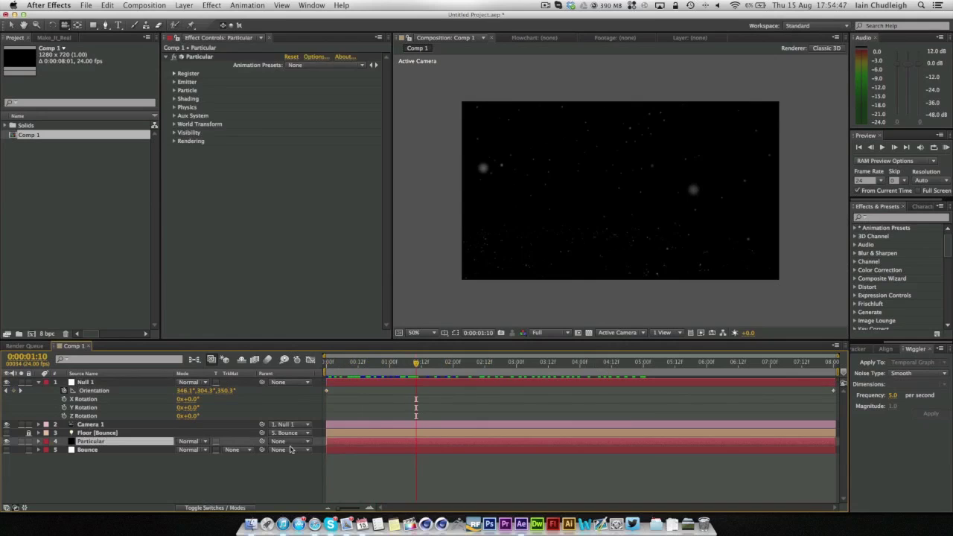
pyautogui.click(198, 508)
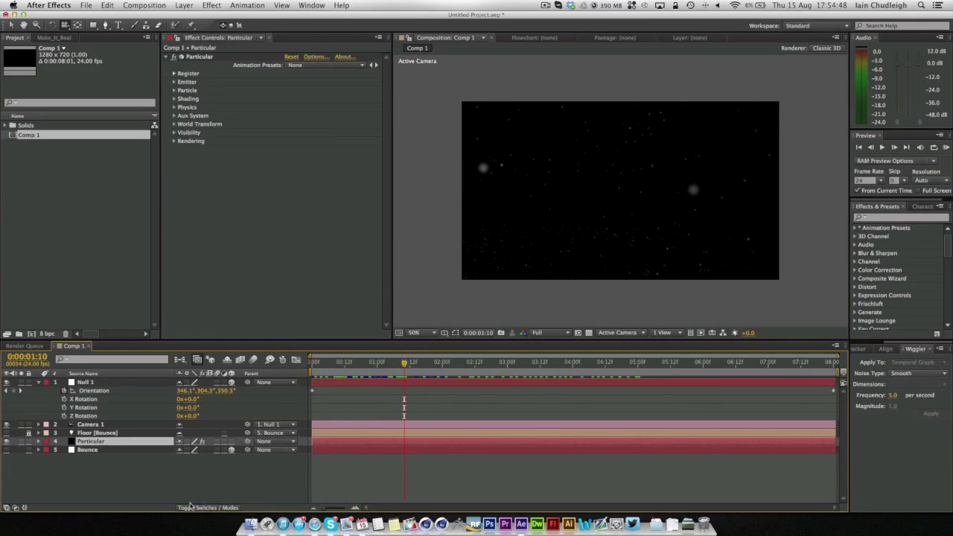
pyautogui.click(217, 442)
pyautogui.click(253, 360)
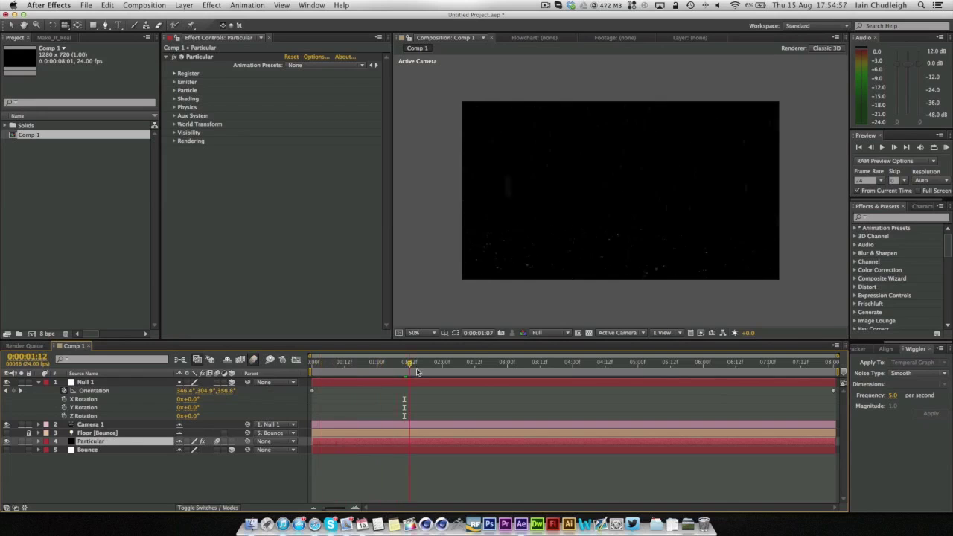
pyautogui.moveTo(408, 364); pyautogui.dragTo(581, 375)
# - Set the composition's motion blur Shutter Angle to 360° in Advanced settings
pyautogui.rightClick(80, 487)
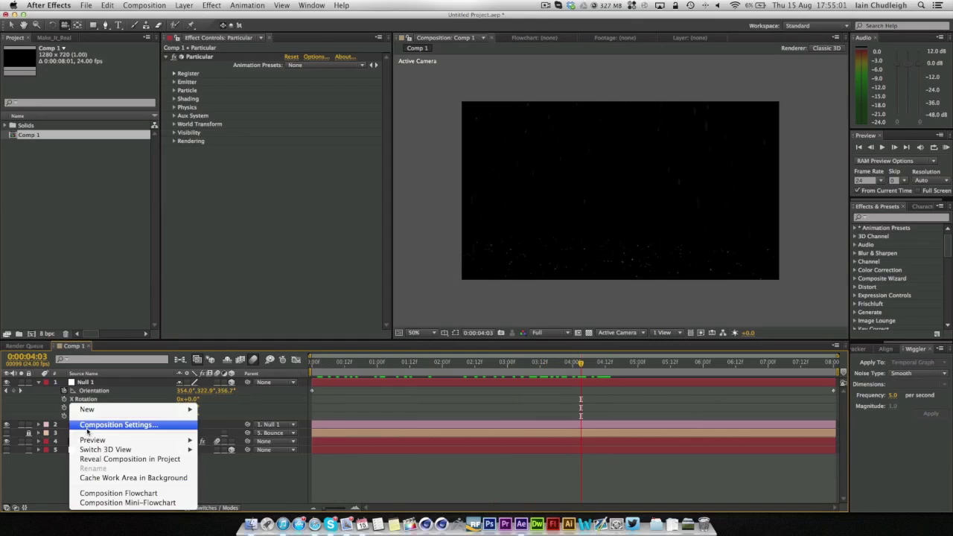
pyautogui.press('Escape')
pyautogui.press('super+k')
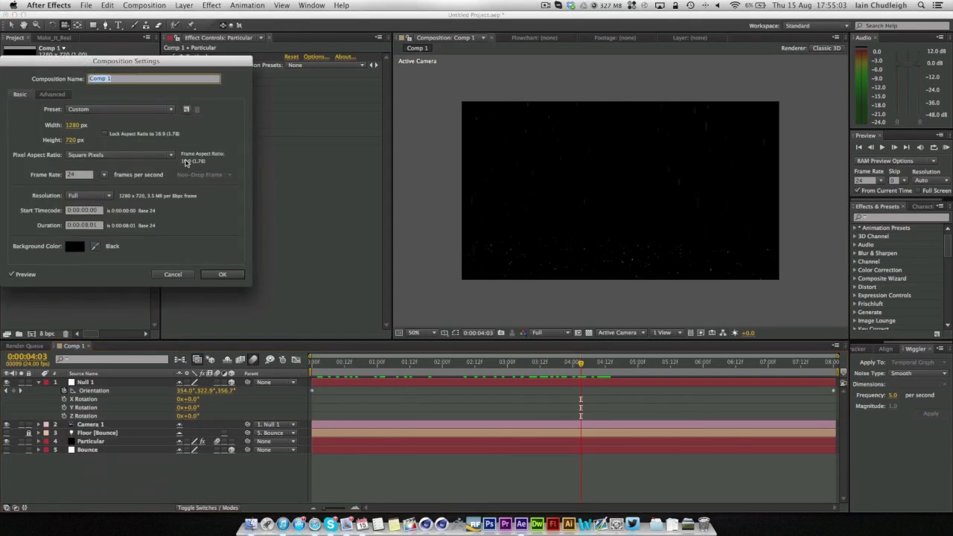
pyautogui.click(52, 93)
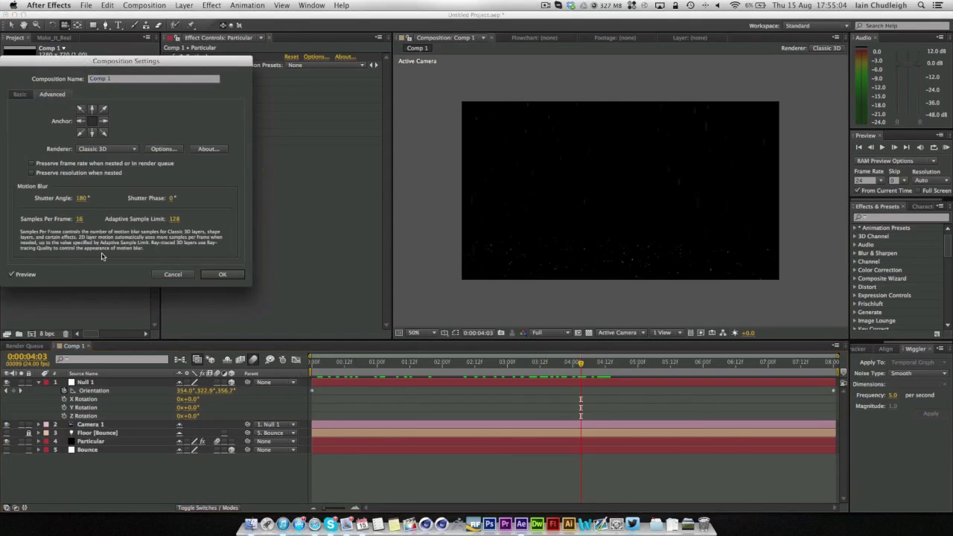
pyautogui.click(82, 198)
pyautogui.write('360')
pyautogui.press('Return')
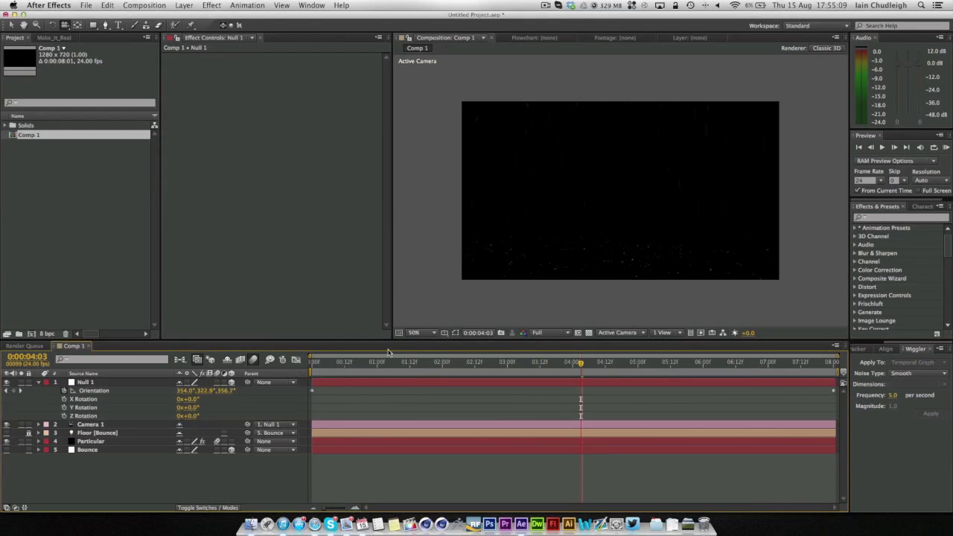
# - Preview the motion-blurred rain near the two-second mark and reveal Camera 1's options in the timeline
pyautogui.click(594, 362)
pyautogui.click(450, 363)
pyautogui.moveTo(443, 367); pyautogui.dragTo(521, 363)
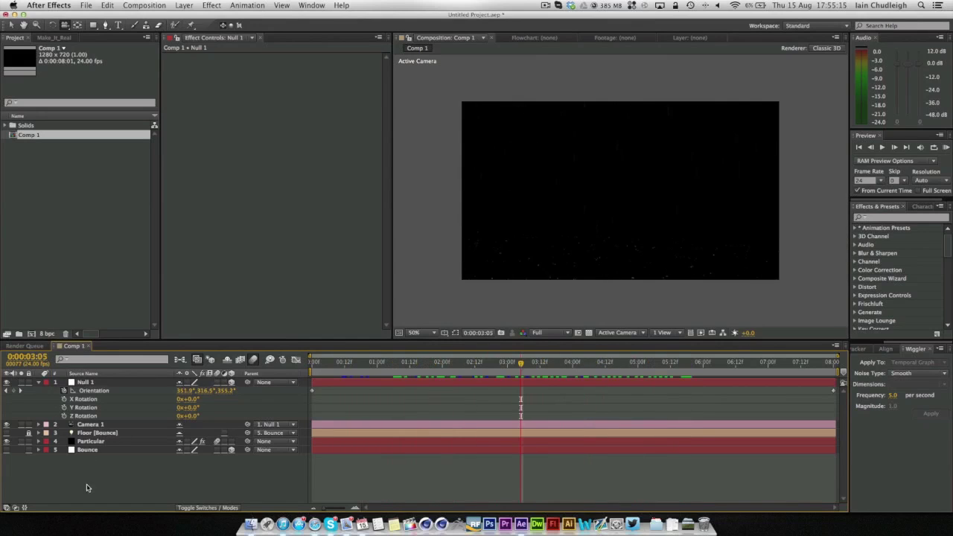
pyautogui.doubleClick(88, 426)
pyautogui.click(273, 295)
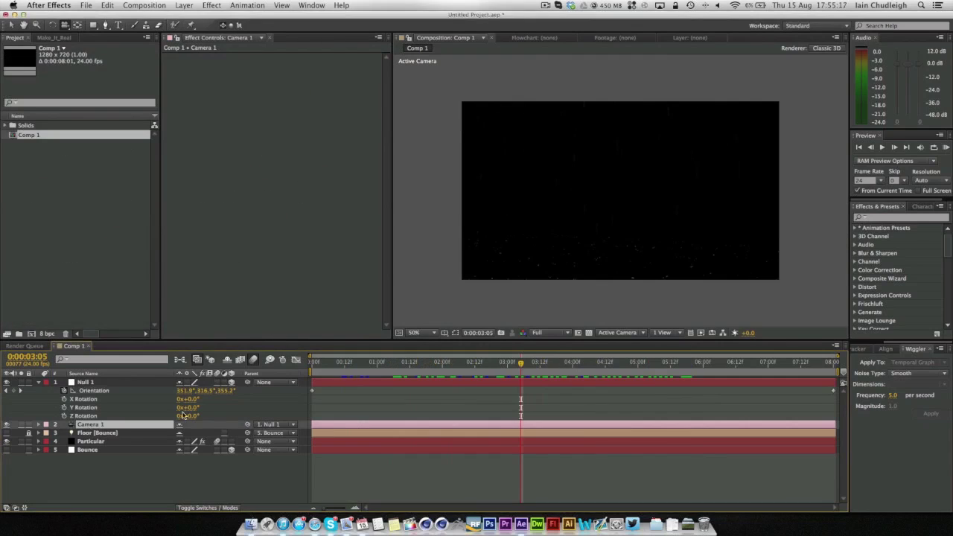
pyautogui.press('a')
pyautogui.press('a')
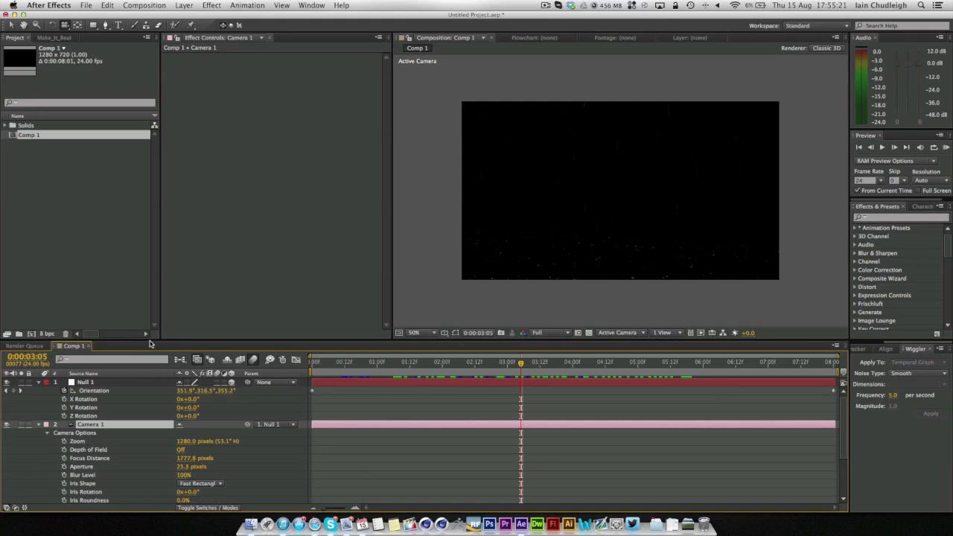
pyautogui.moveTo(149, 343); pyautogui.dragTo(153, 286)
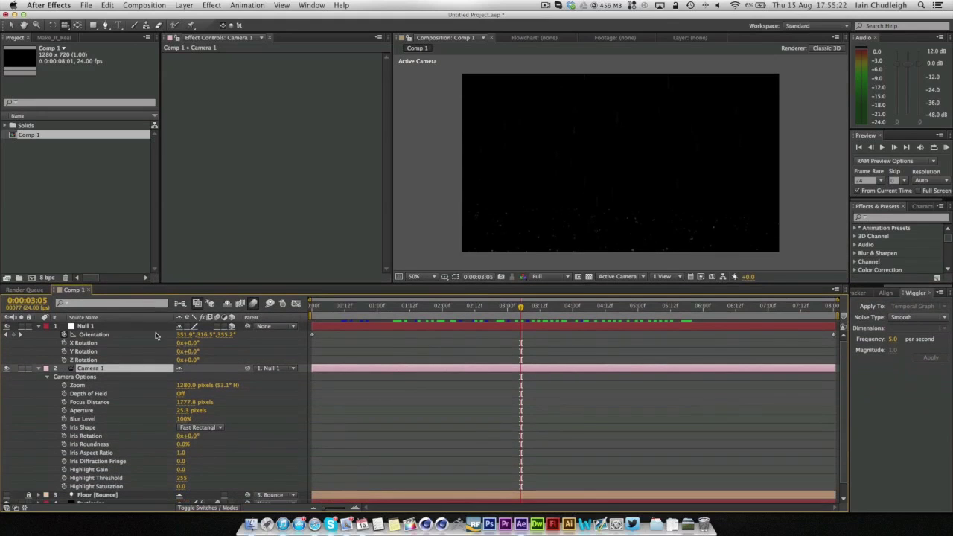
# - Turn on Depth of Field, shorten the focus distance and raise Aperture to about 95.3
pyautogui.click(181, 393)
pyautogui.moveTo(194, 402); pyautogui.dragTo(165, 409)
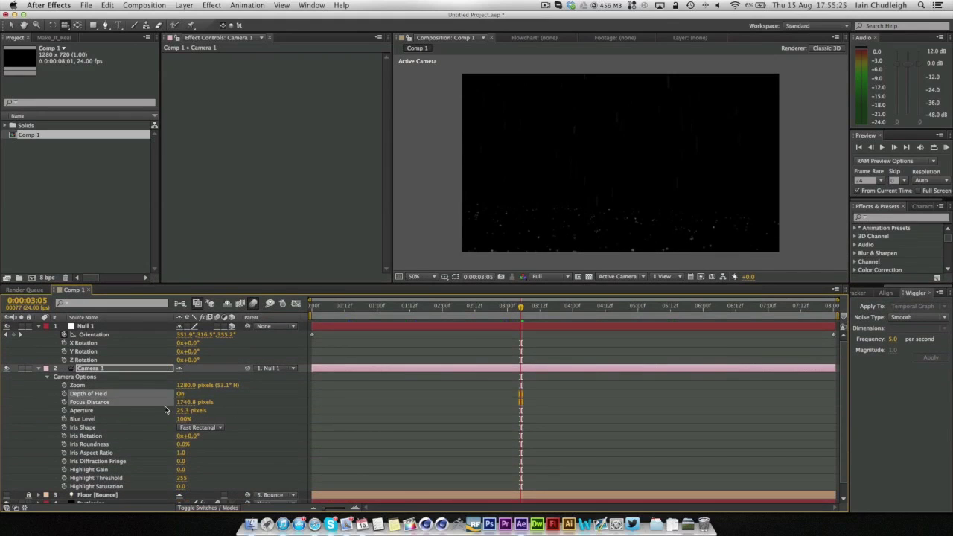
pyautogui.moveTo(66, 418); pyautogui.dragTo(119, 405)
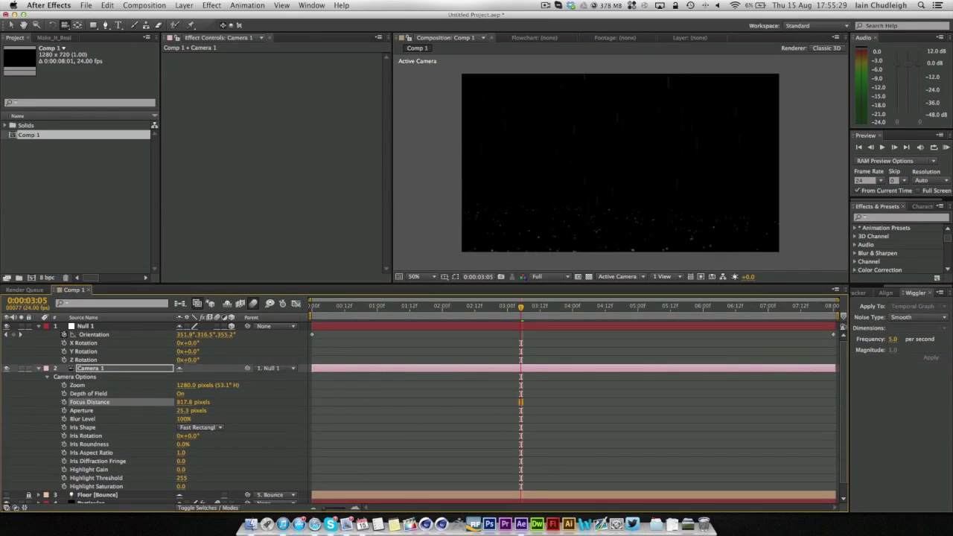
pyautogui.click(182, 402)
pyautogui.write('300')
pyautogui.press('Return')
pyautogui.moveTo(187, 412); pyautogui.dragTo(231, 409)
# - Select the Particular layer and set its Emitter Particles/sec to 600
pyautogui.click(38, 368)
pyautogui.click(88, 385)
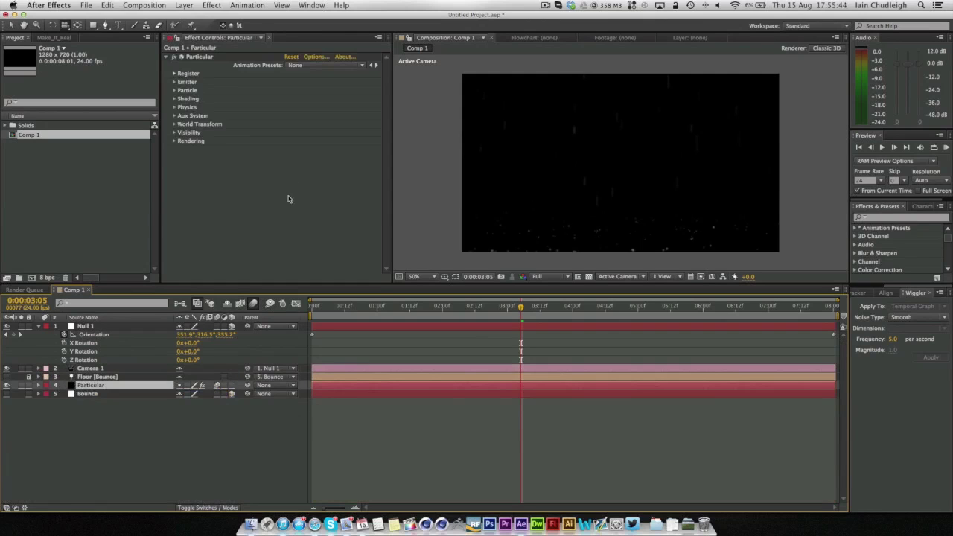
pyautogui.click(174, 82)
pyautogui.scroll(-1, 246, 149)
pyautogui.click(292, 84)
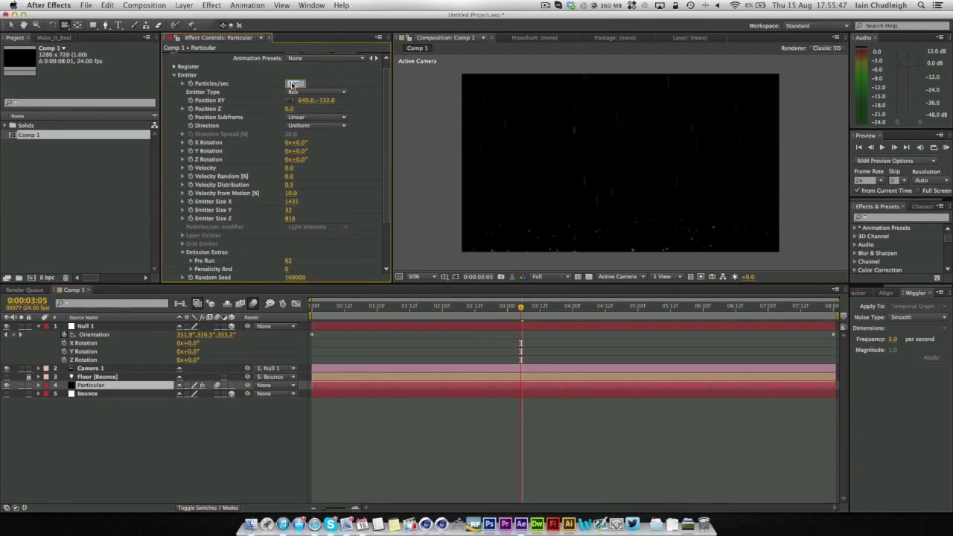
pyautogui.press('Return')
pyautogui.press('Return')
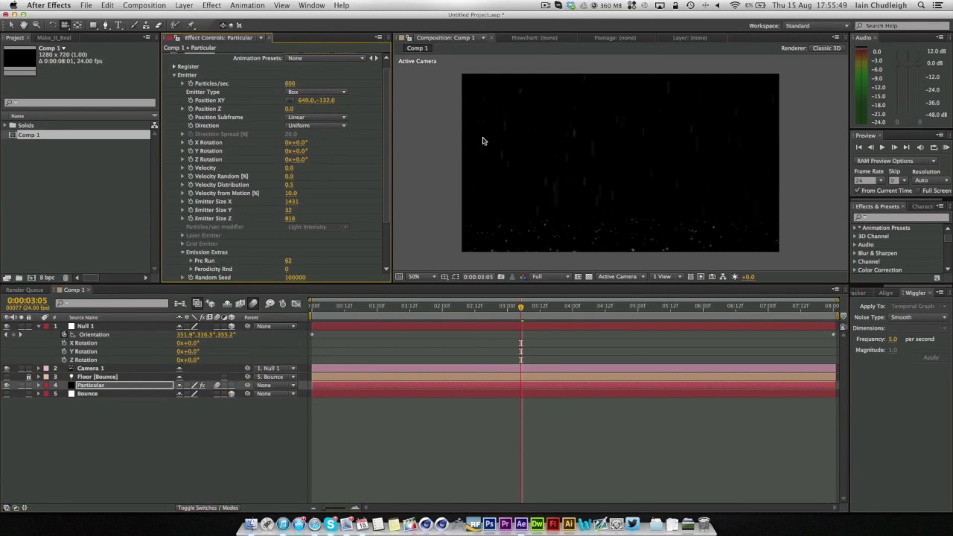
pyautogui.scroll(-3, 361, 138)
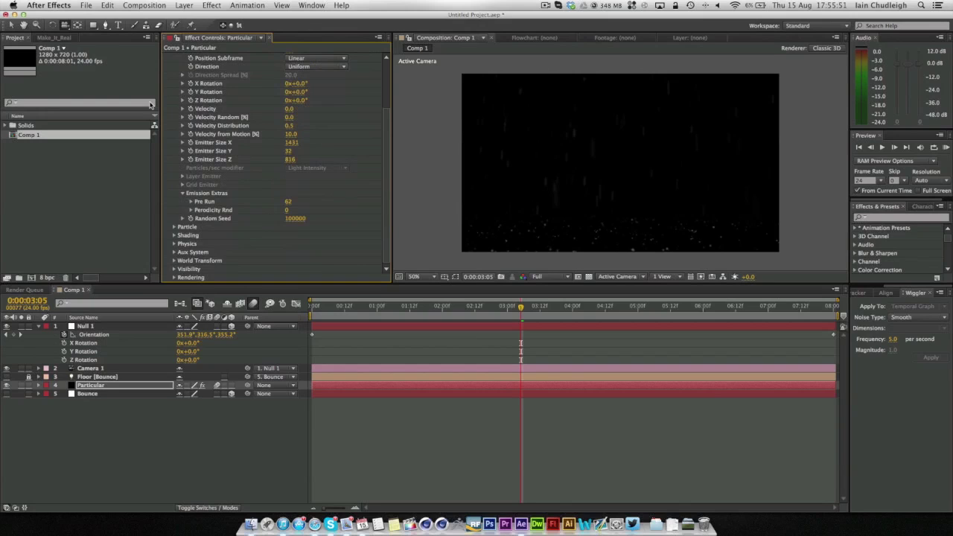
# - Set the Particular particle colour to yellow-green
pyautogui.scroll(5, 171, 94)
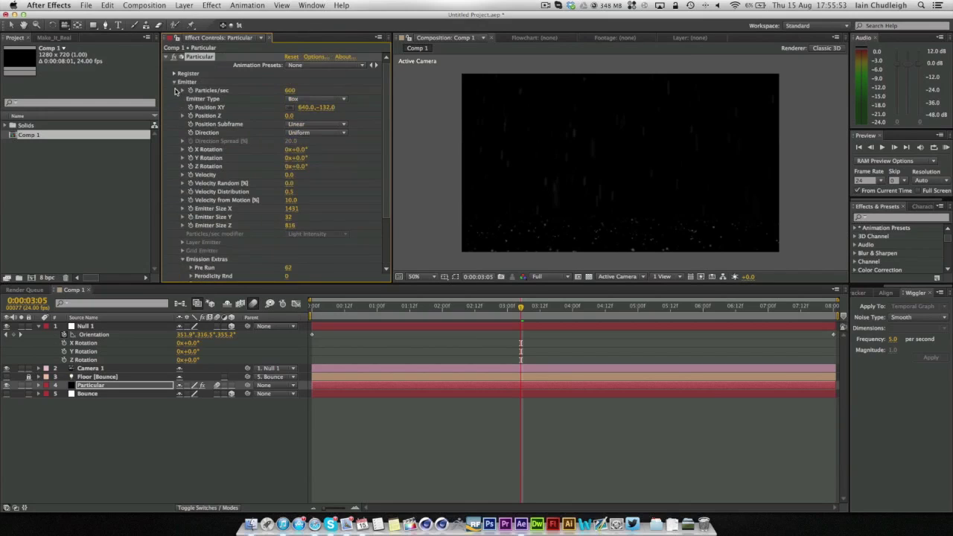
pyautogui.click(174, 82)
pyautogui.click(174, 90)
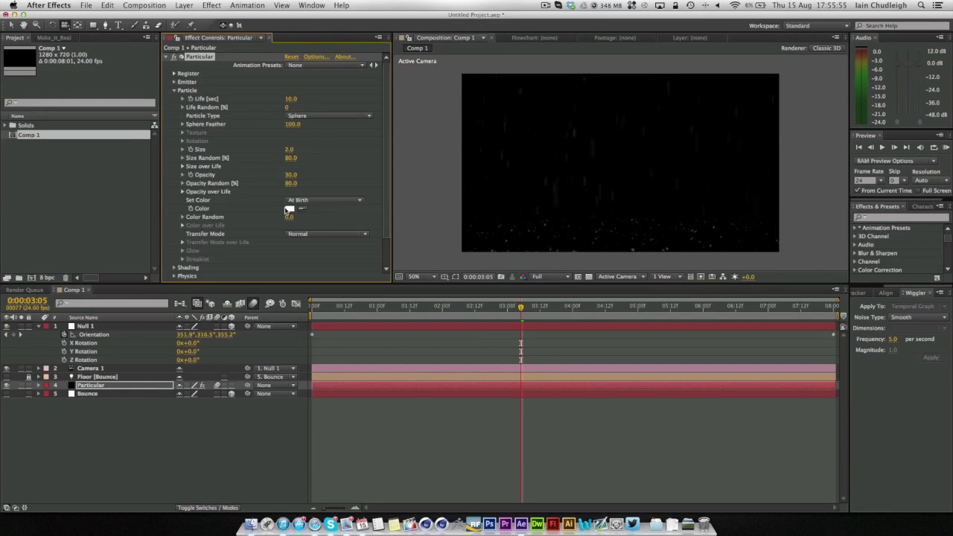
pyautogui.click(289, 209)
pyautogui.click(147, 176)
pyautogui.click(91, 77)
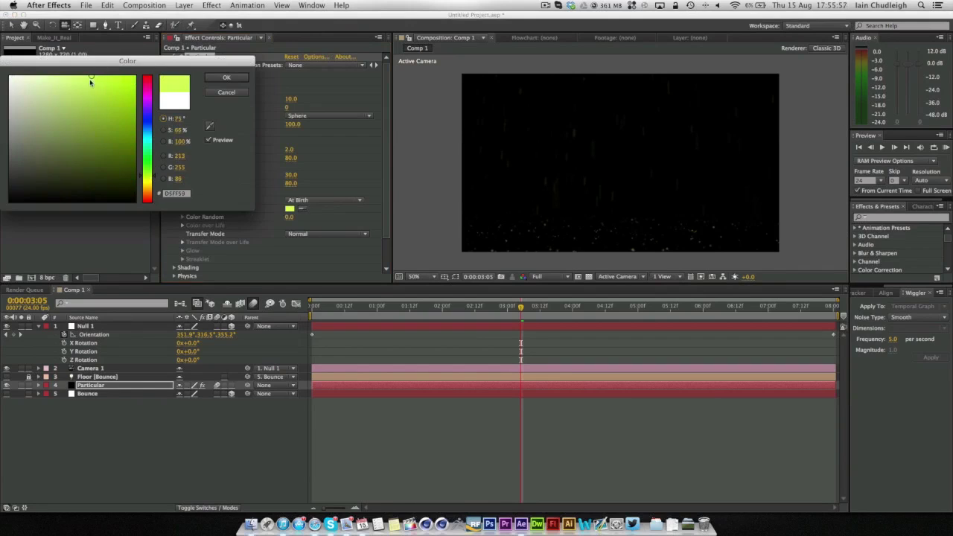
pyautogui.moveTo(90, 80); pyautogui.dragTo(99, 80)
pyautogui.click(226, 79)
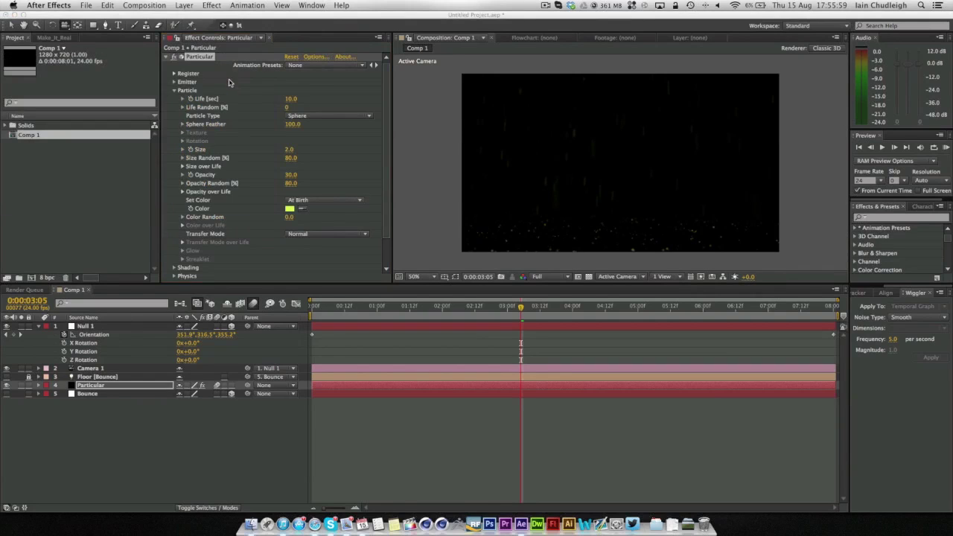
# - Set the particles' Transfer Mode to Add and preview the rain
pyautogui.click(301, 233)
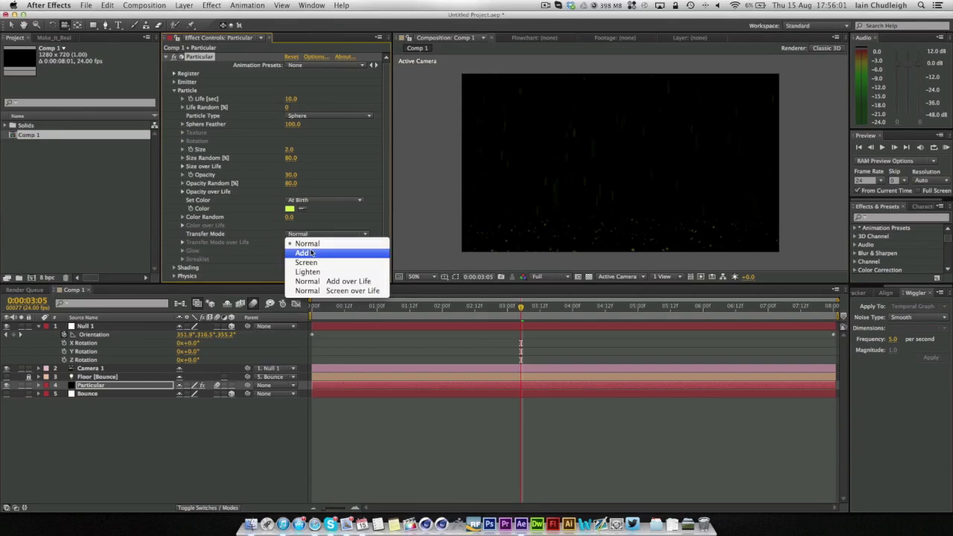
pyautogui.click(302, 253)
pyautogui.moveTo(319, 309); pyautogui.dragTo(507, 313)
pyautogui.press('space')
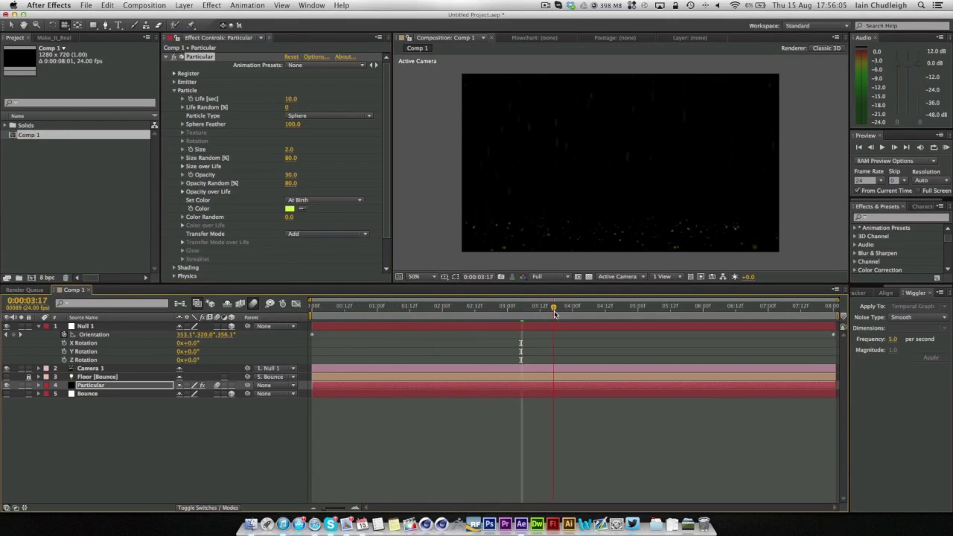
# - Raise the Emitter Particles/sec to 1200 and return to the composition start
pyautogui.click(173, 82)
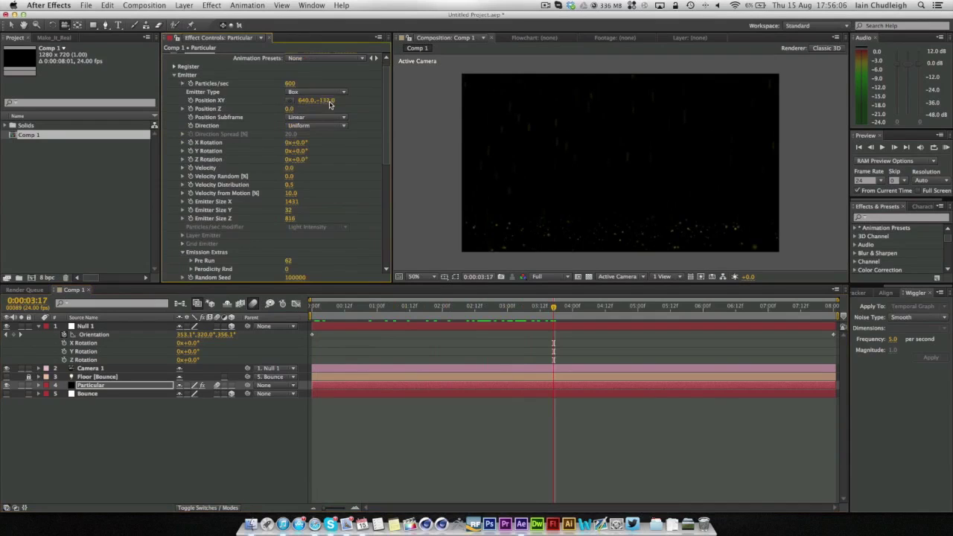
pyautogui.click(295, 83)
pyautogui.press('Return')
pyautogui.moveTo(366, 309); pyautogui.dragTo(409, 309)
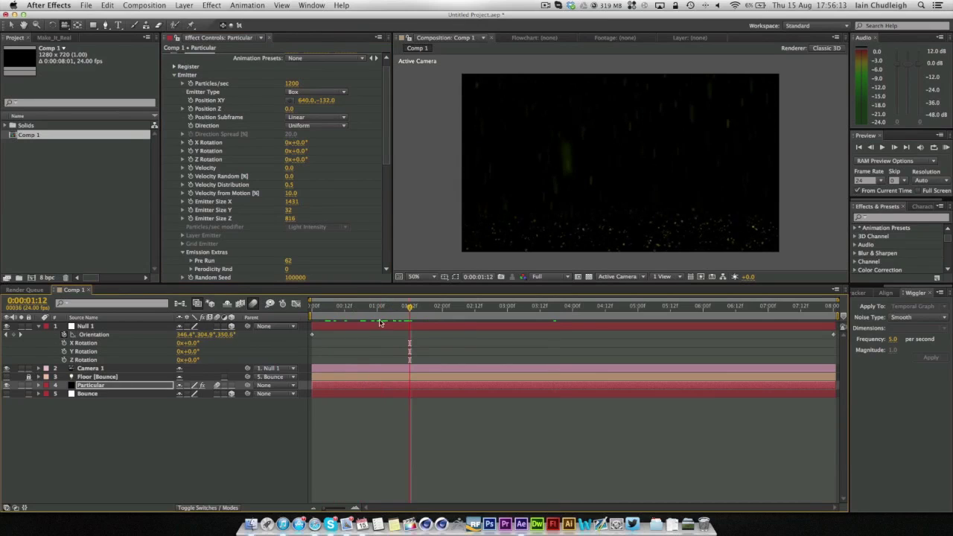
pyautogui.click(307, 318)
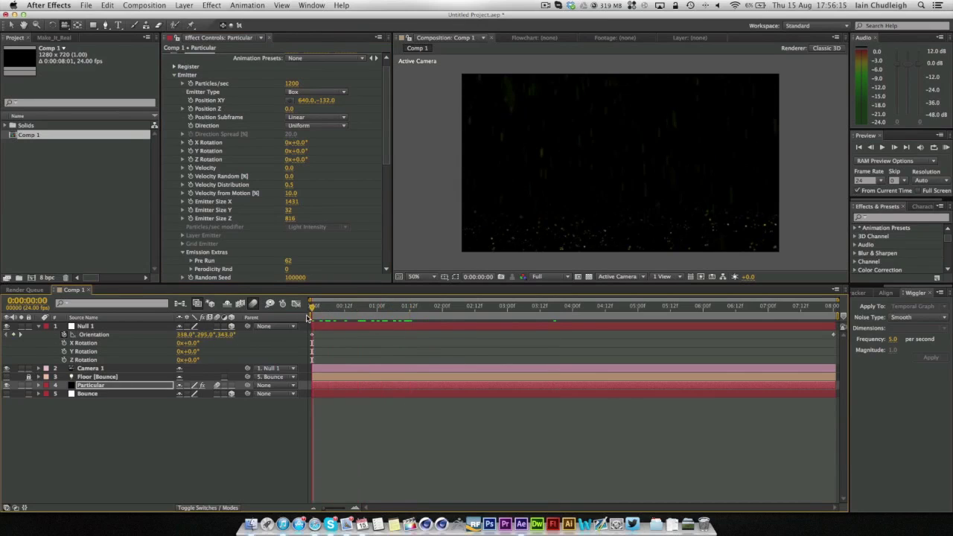
# - Add a new Null 2 layer and parent Null 1 to it
pyautogui.click(89, 327)
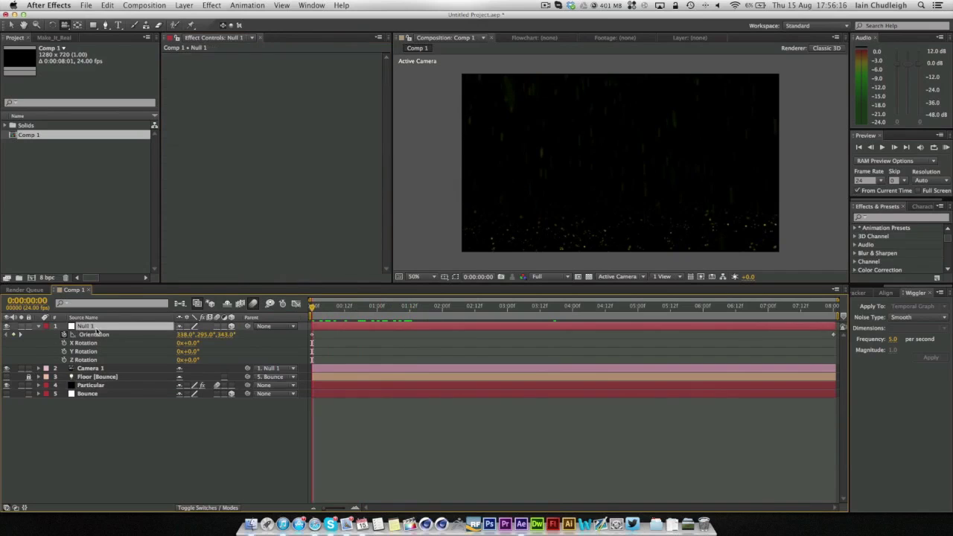
pyautogui.rightClick(91, 446)
pyautogui.moveTo(152, 409)
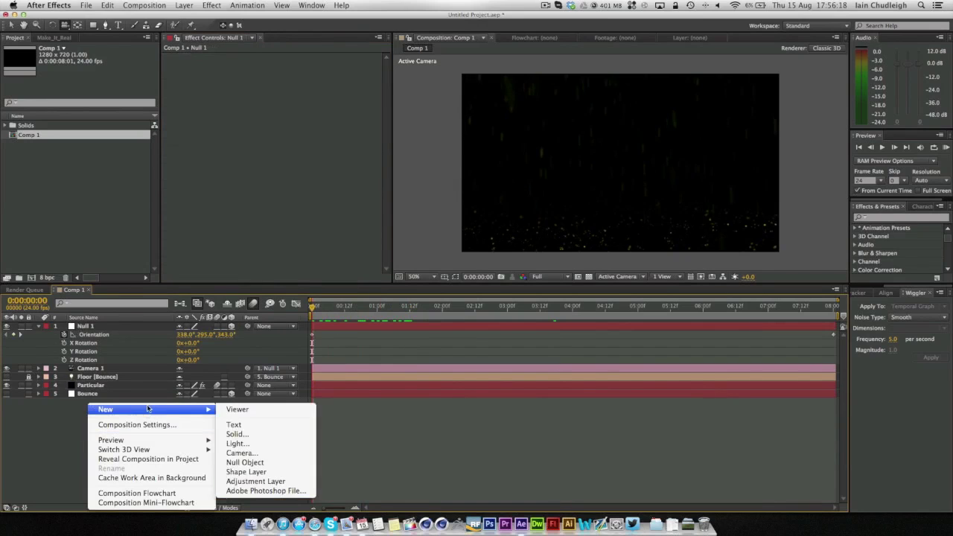
pyautogui.click(245, 462)
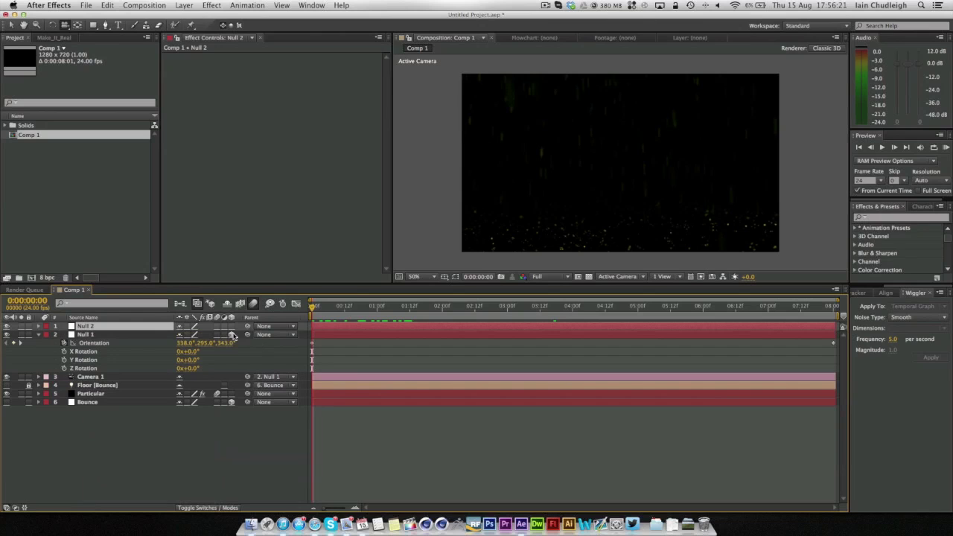
pyautogui.moveTo(245, 335); pyautogui.dragTo(89, 326)
# - Keyframe Null 2's Position at 640, 420, then lower Y to 379 at the end
pyautogui.press('p')
pyautogui.moveTo(203, 336); pyautogui.dragTo(234, 338)
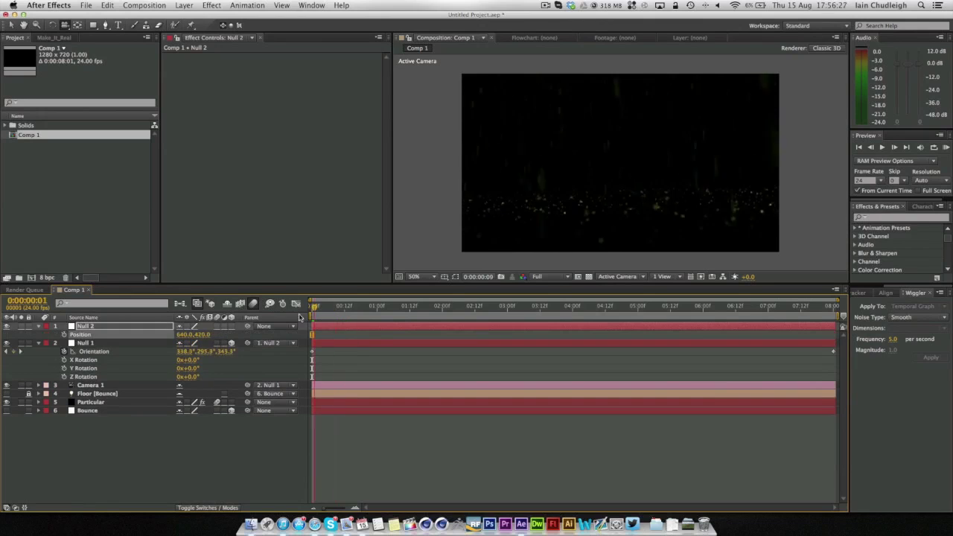
pyautogui.moveTo(312, 306); pyautogui.dragTo(624, 309)
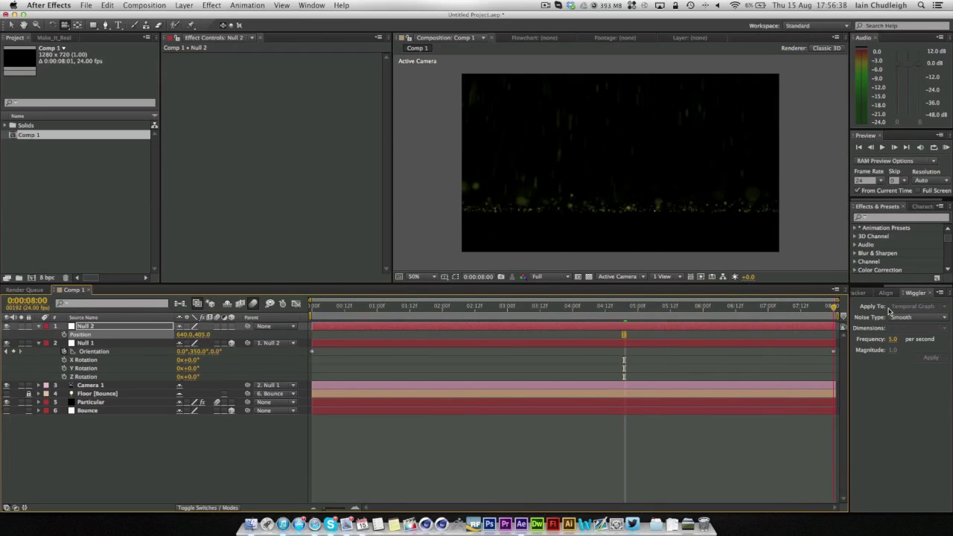
pyautogui.press('End')
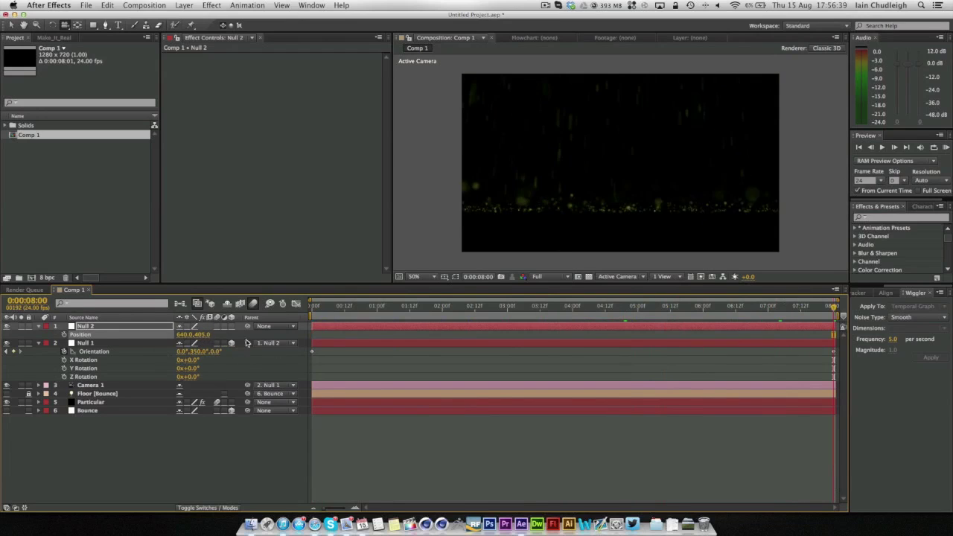
pyautogui.moveTo(206, 337); pyautogui.dragTo(183, 336)
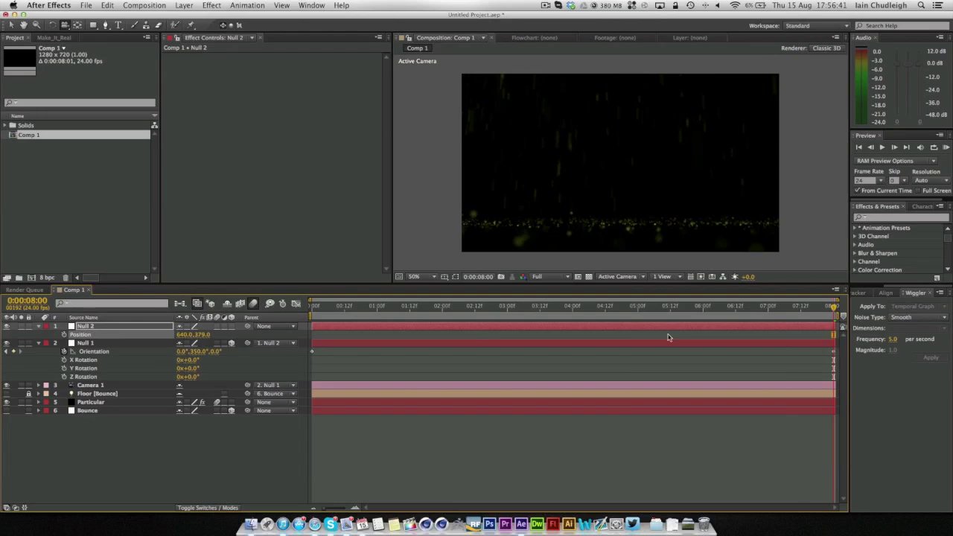
pyautogui.moveTo(815, 321); pyautogui.dragTo(434, 327)
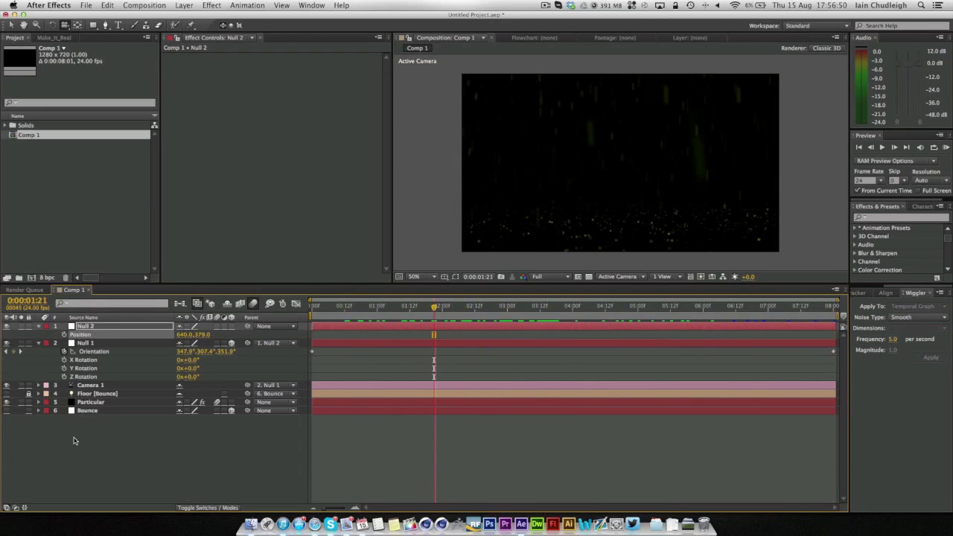
# - Collapse the null layers and create a new Light 1 layer with its default settings
pyautogui.click(39, 343)
pyautogui.click(39, 326)
pyautogui.rightClick(76, 396)
pyautogui.moveTo(133, 403)
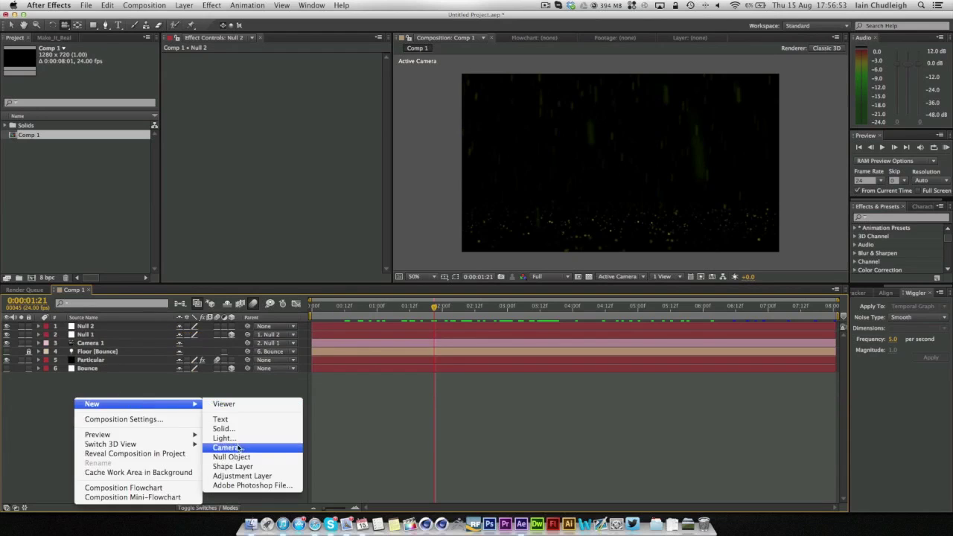
pyautogui.click(225, 438)
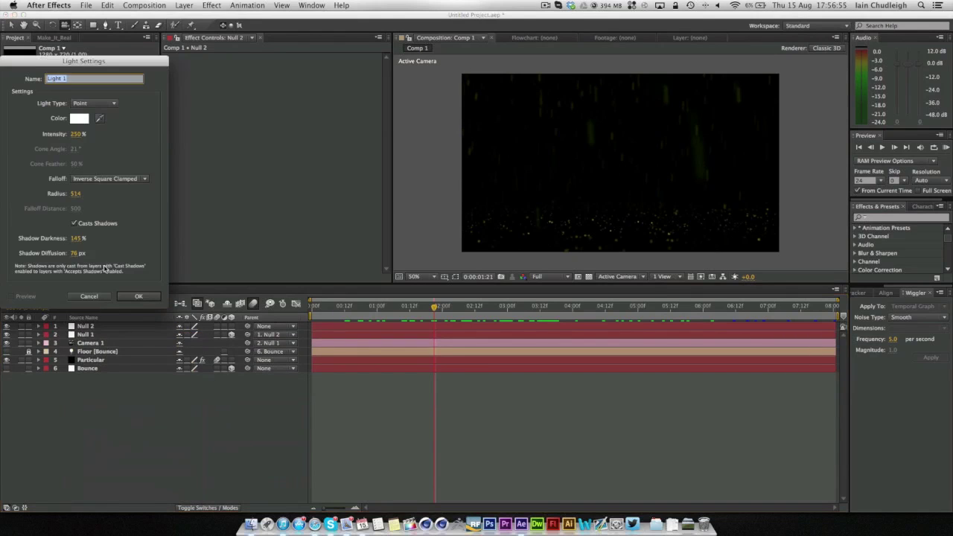
pyautogui.click(136, 297)
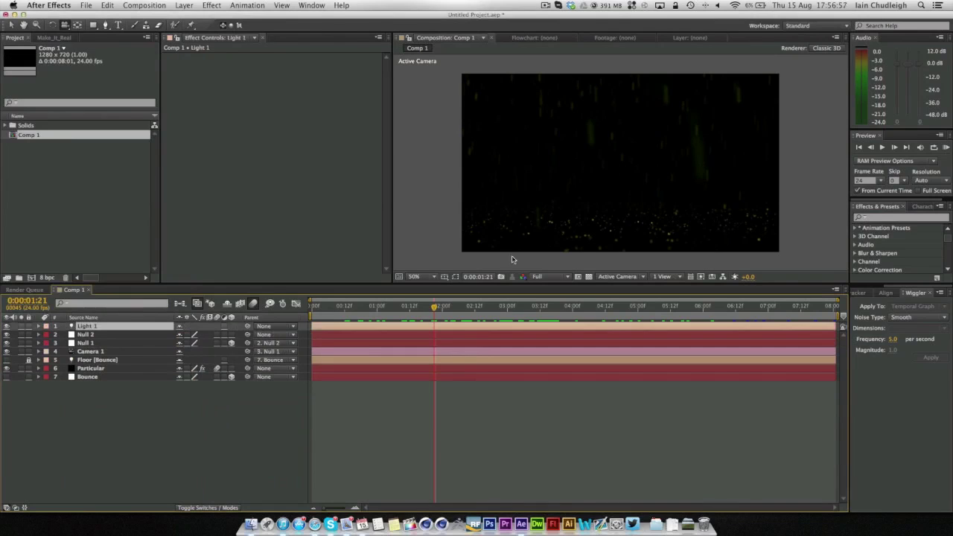
# - Zoom out the Composition view and drag the light down and to the right
pyautogui.press(',')
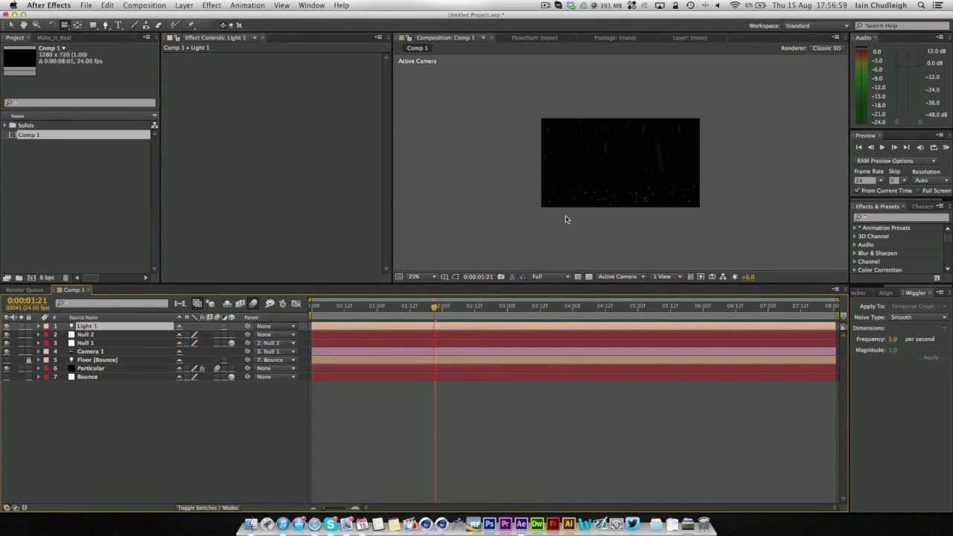
pyautogui.press(',')
pyautogui.press(',')
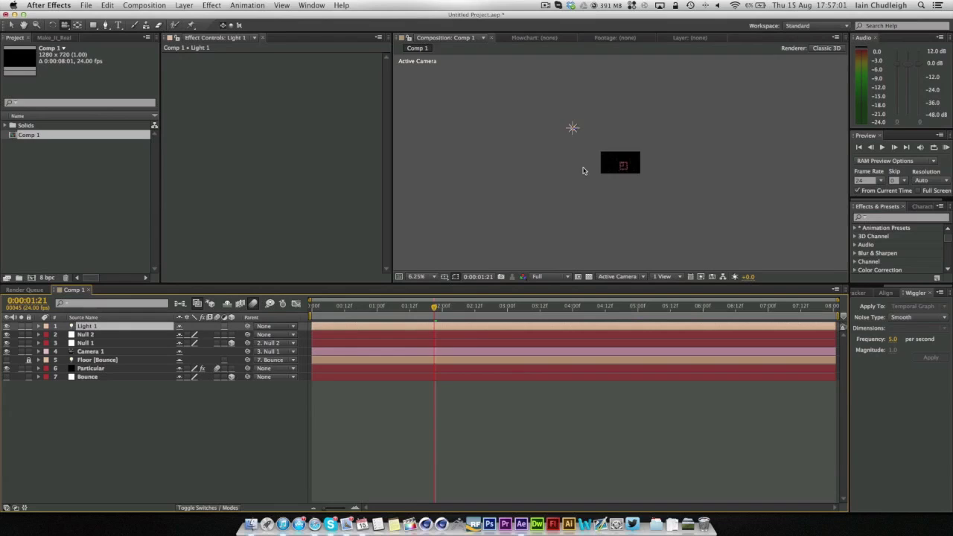
pyautogui.press('.')
pyautogui.press('v')
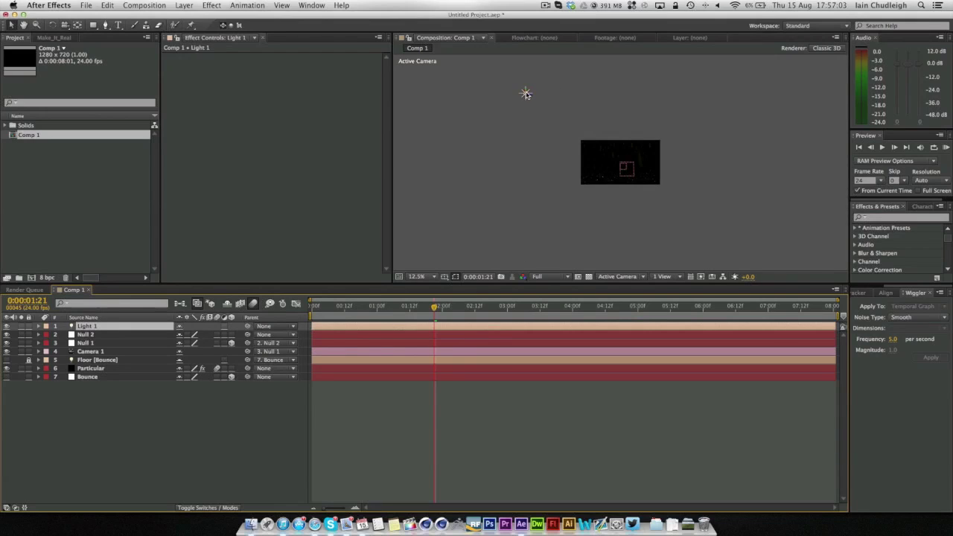
pyautogui.moveTo(526, 94); pyautogui.dragTo(548, 133)
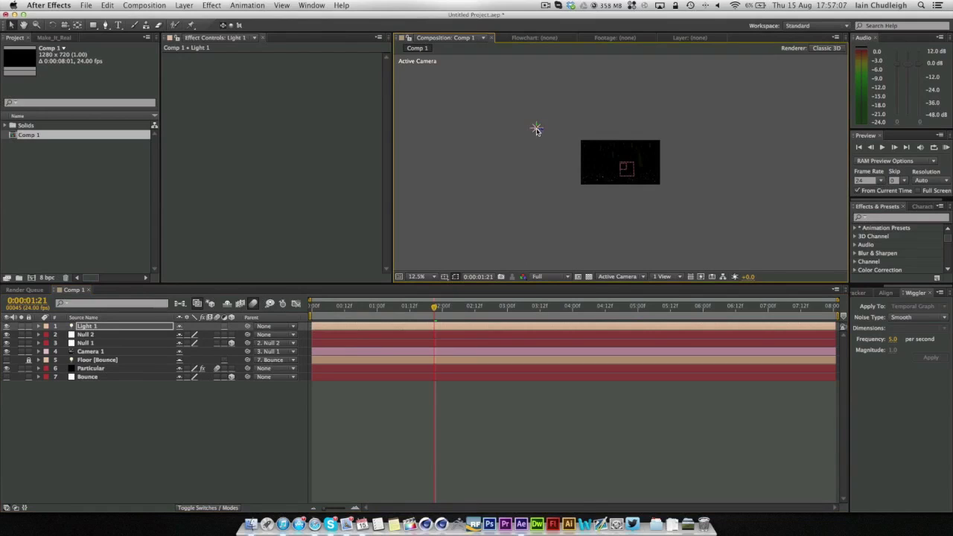
pyautogui.moveTo(540, 130); pyautogui.dragTo(533, 128)
pyautogui.moveTo(533, 128); pyautogui.dragTo(561, 135)
# - Scrub Light 1's Position to raise Y and Z and set X to 299.5
pyautogui.hotkey('alt', 'shift', 'p')
pyautogui.click(248, 335)
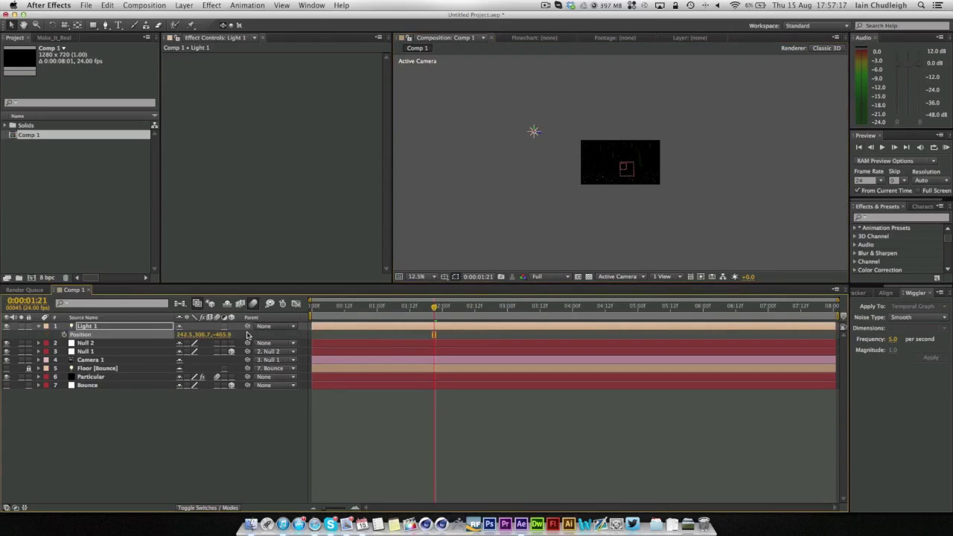
pyautogui.moveTo(208, 338); pyautogui.dragTo(626, 333)
pyautogui.moveTo(188, 336); pyautogui.dragTo(55, 340)
pyautogui.click(38, 328)
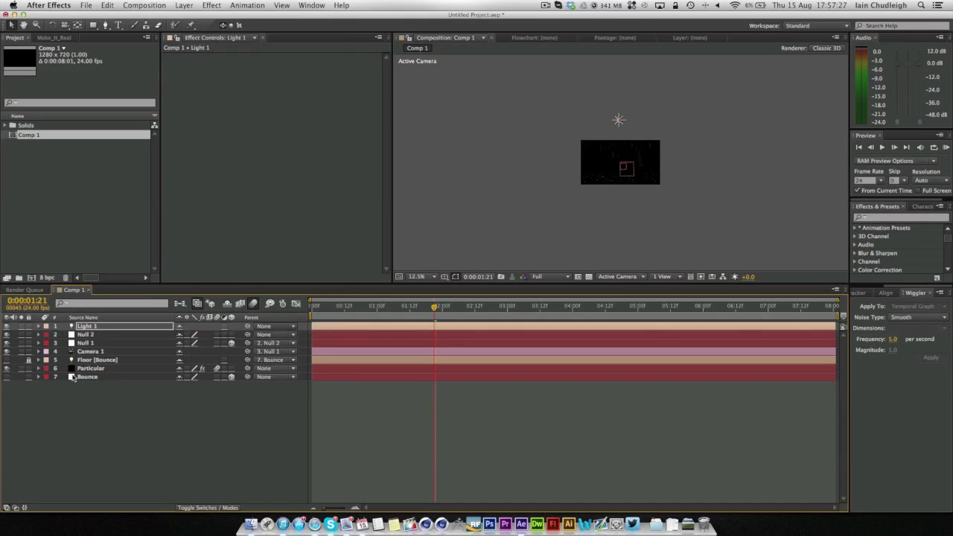
# - Create a new solid layer named 'Optical'
pyautogui.rightClick(89, 404)
pyautogui.moveTo(127, 409)
pyautogui.click(255, 433)
pyautogui.write('Opti')
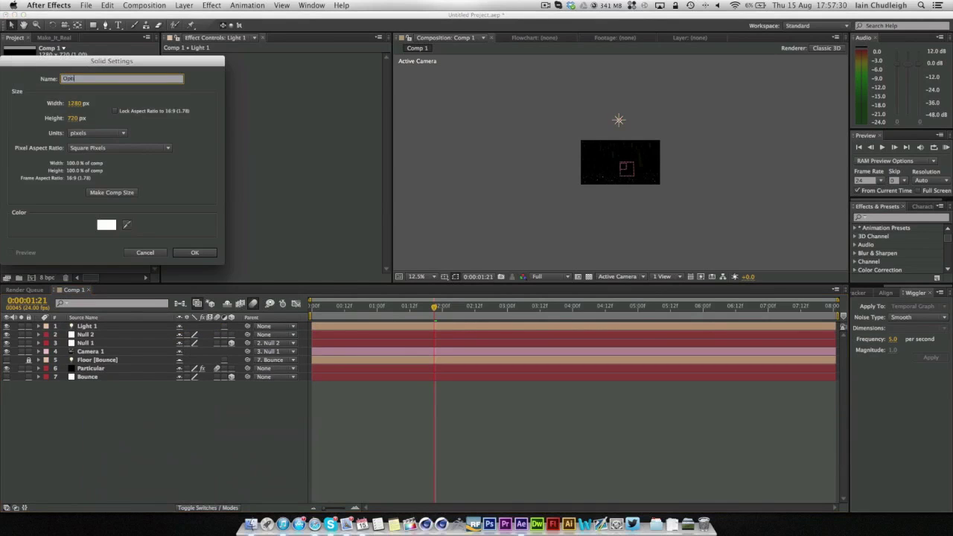
pyautogui.write('cal')
pyautogui.press('Return')
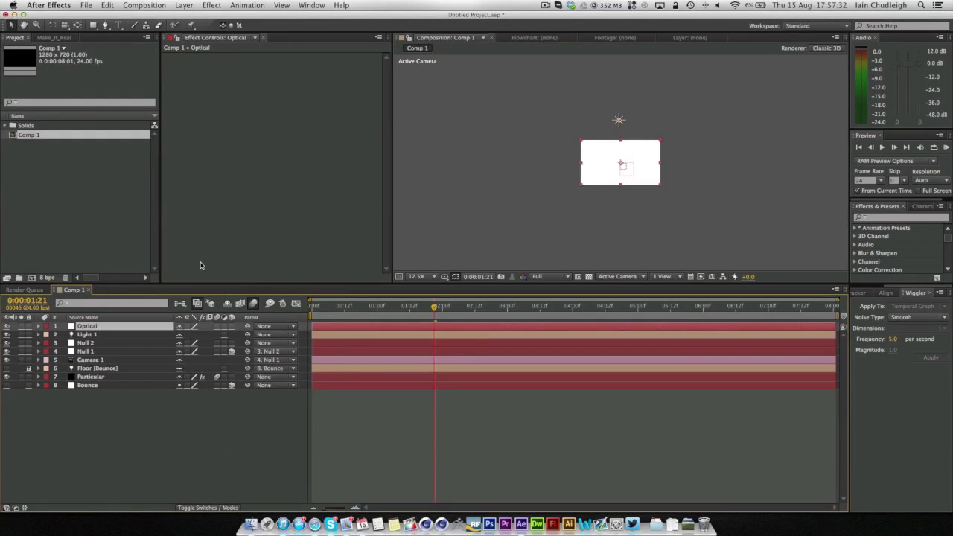
# - Apply Optical Flares to the Optical solid with Source Type set to Track Lights
pyautogui.rightClick(235, 135)
pyautogui.moveTo(290, 503)
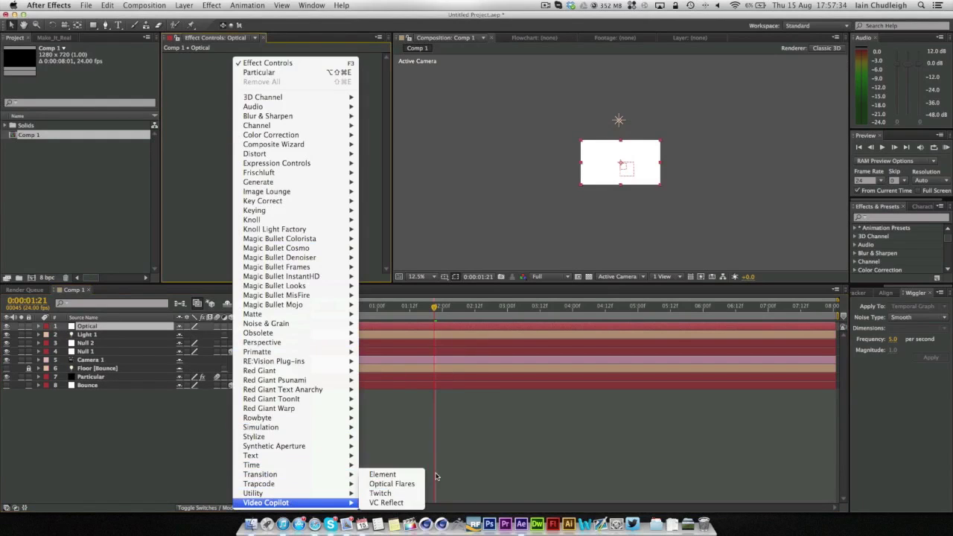
pyautogui.click(391, 484)
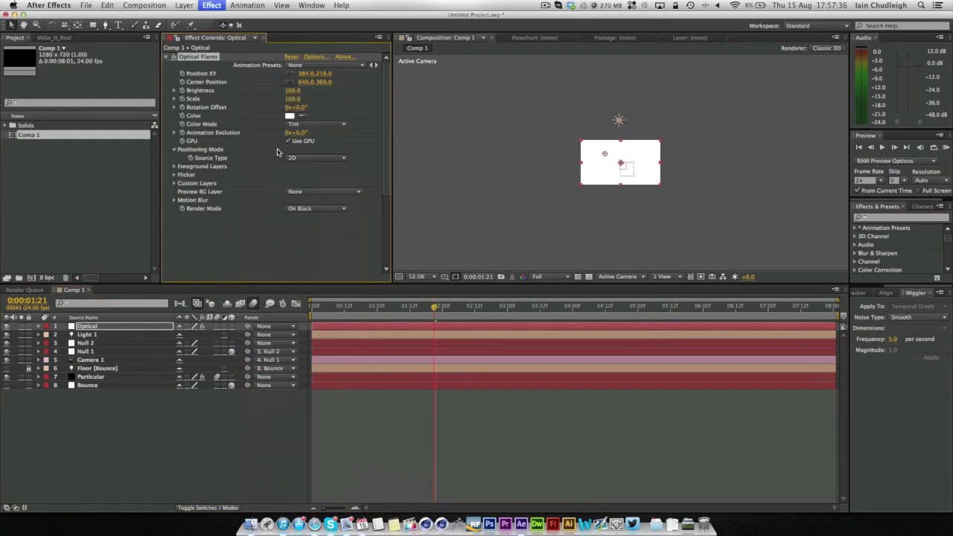
pyautogui.click(303, 158)
pyautogui.click(318, 187)
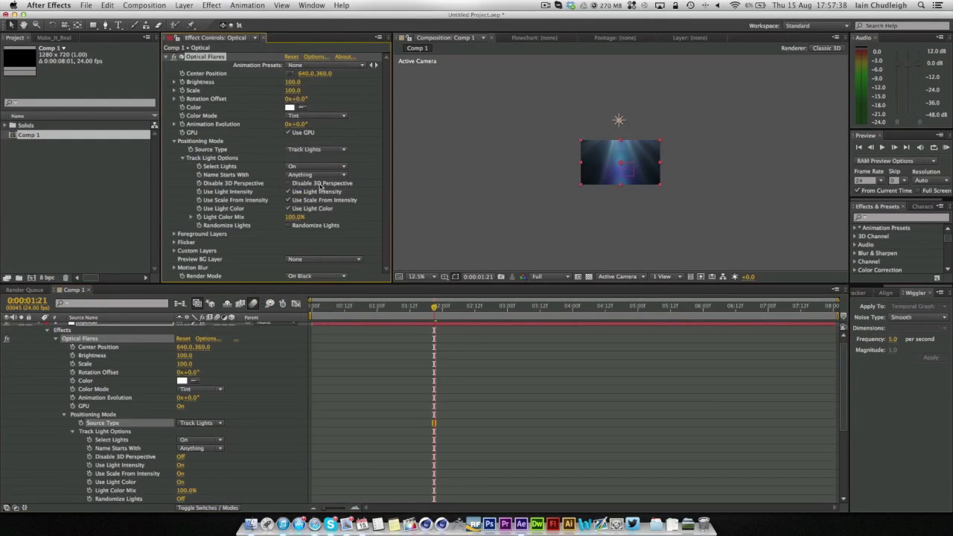
# - Clear all flare elements, load the Soft Light Iris preset and accept it
pyautogui.click(315, 59)
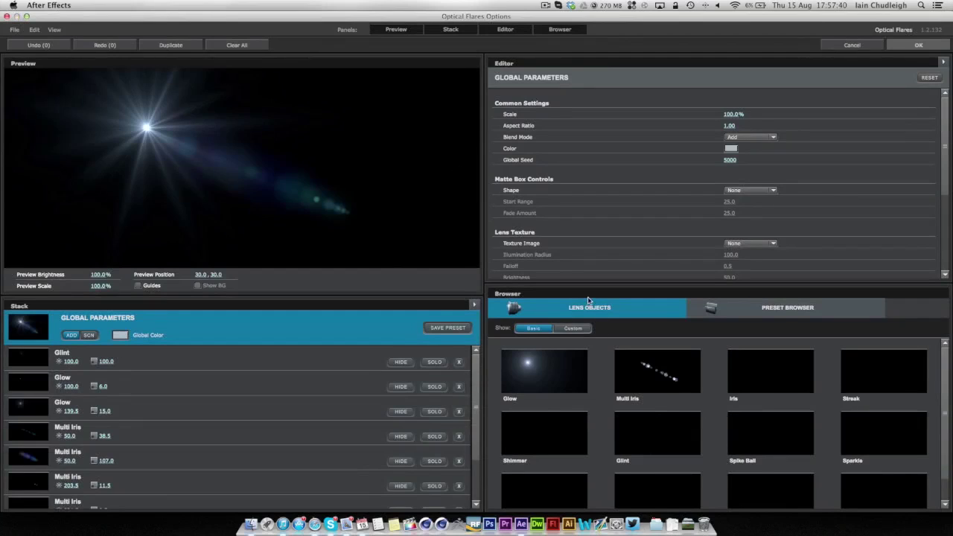
pyautogui.click(236, 44)
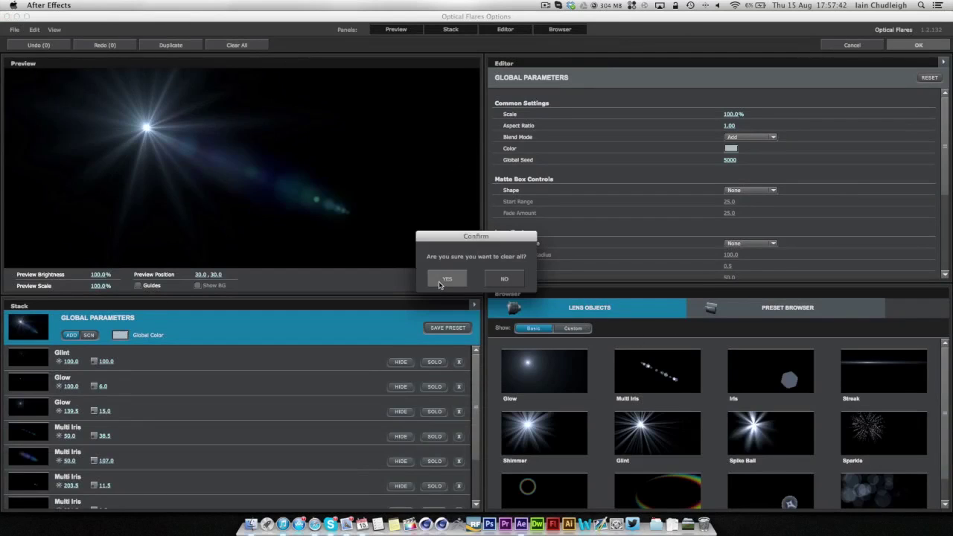
pyautogui.click(447, 279)
pyautogui.click(745, 315)
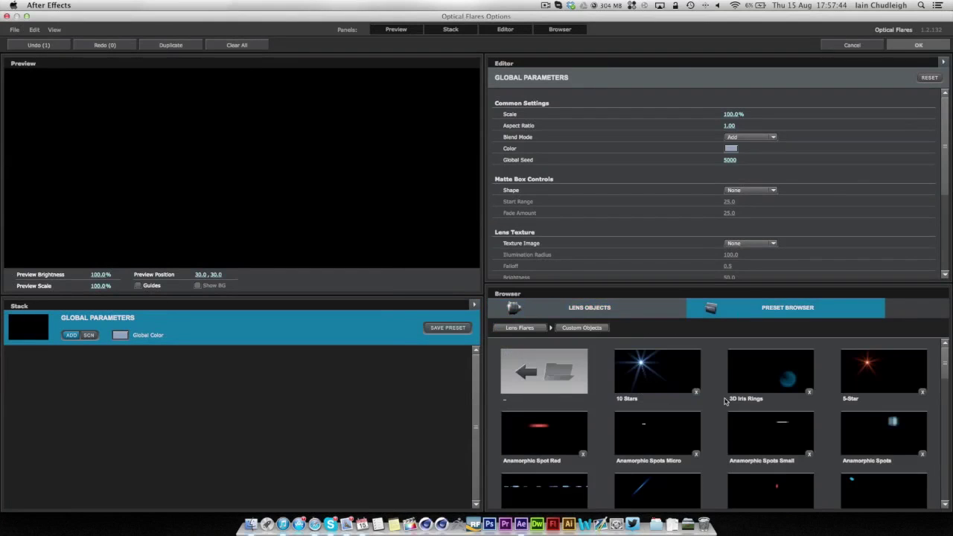
pyautogui.scroll(-15, 946, 375)
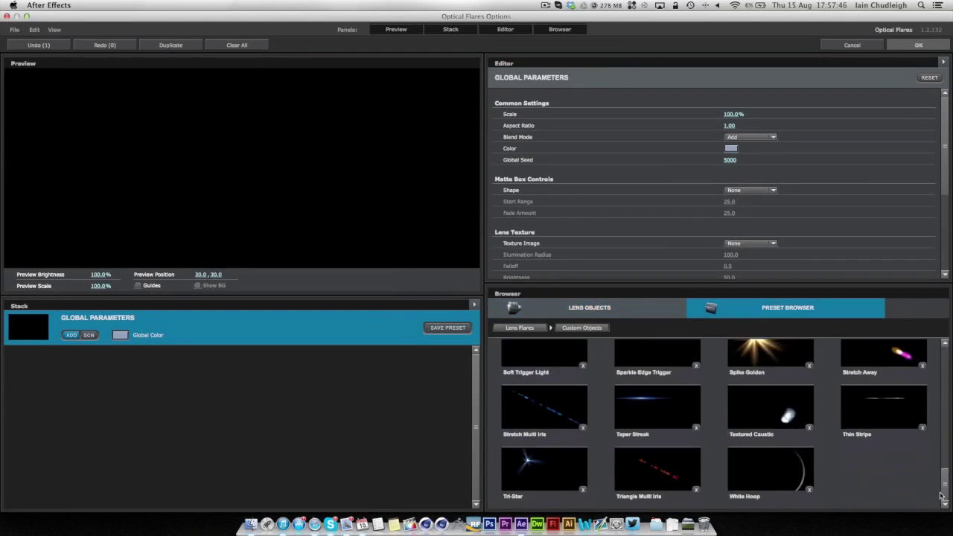
pyautogui.click(501, 380)
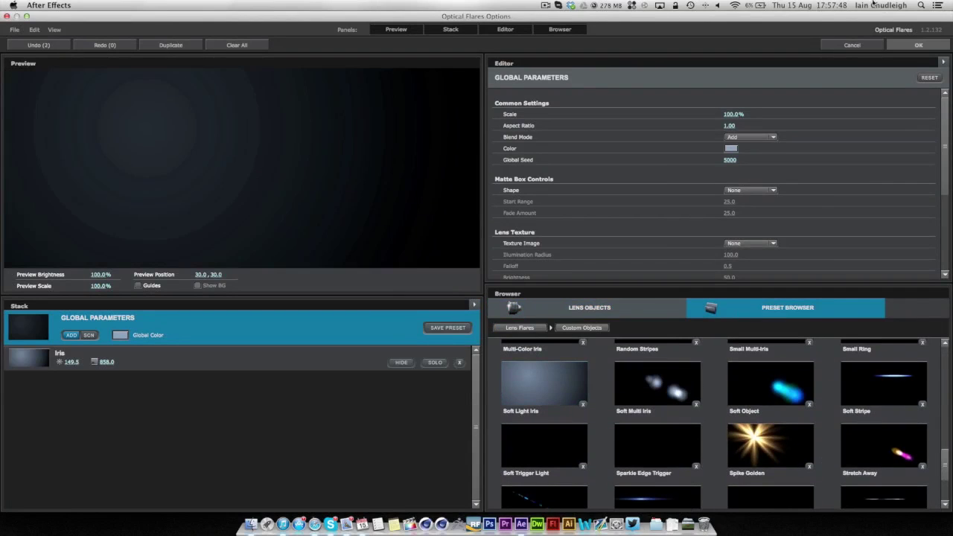
pyautogui.click(905, 44)
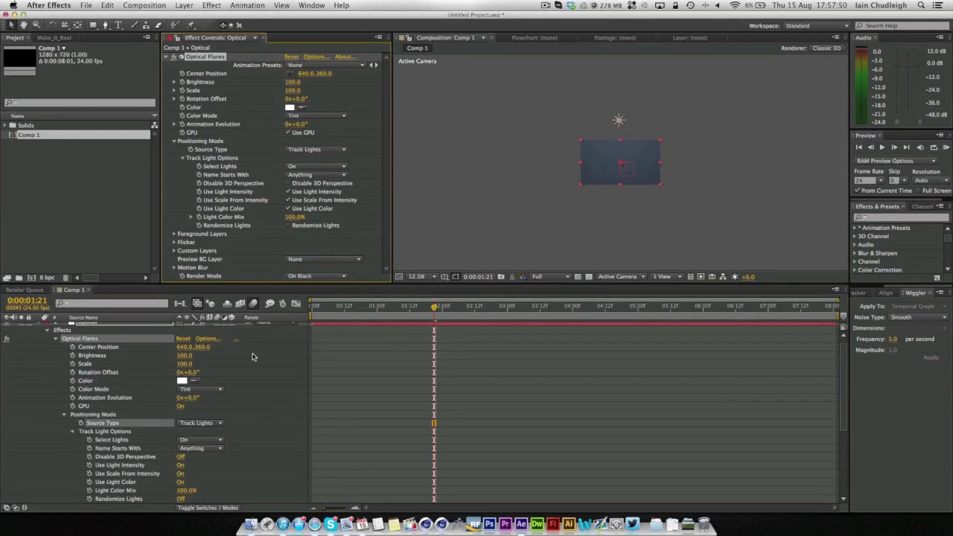
# - Show the Modes column and set the Optical layer's blend mode to Add
pyautogui.scroll(1, 254, 358)
pyautogui.click(38, 327)
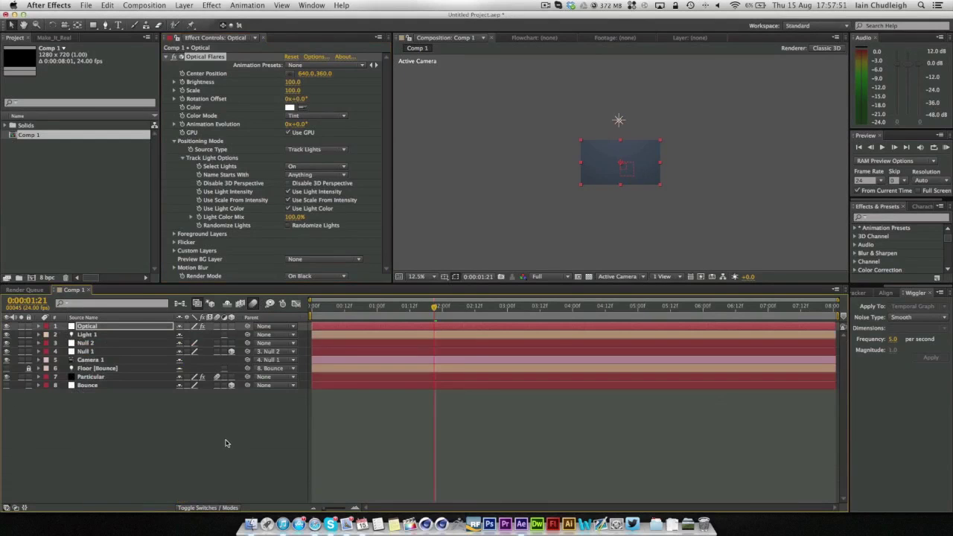
pyautogui.click(204, 507)
pyautogui.click(207, 330)
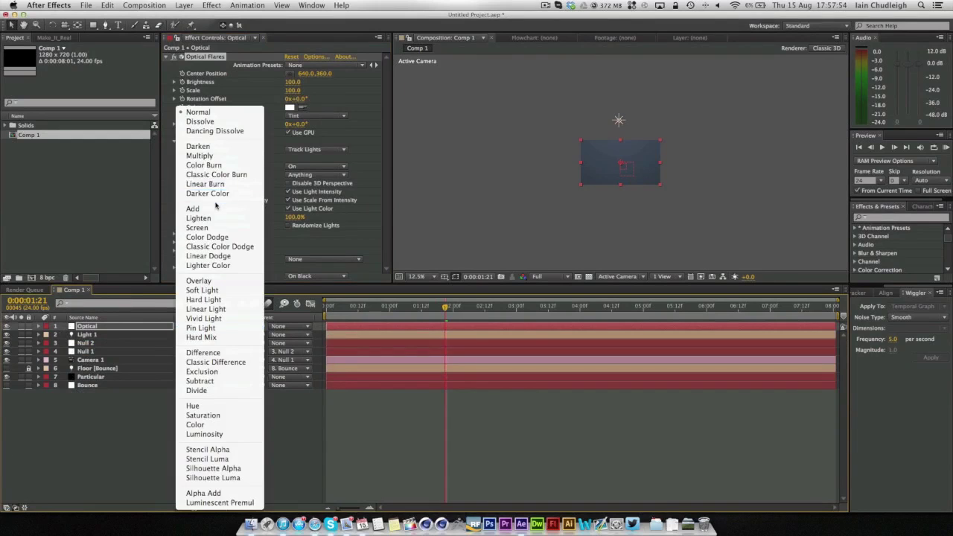
pyautogui.press('Escape')
pyautogui.click(198, 329)
pyautogui.click(216, 213)
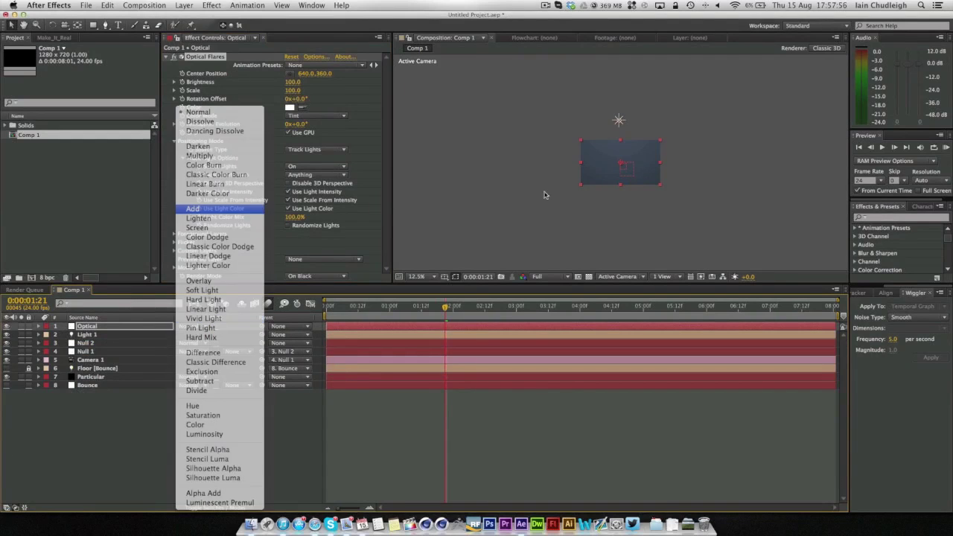
pyautogui.scroll(4, 628, 162)
pyautogui.scroll(-2, 629, 163)
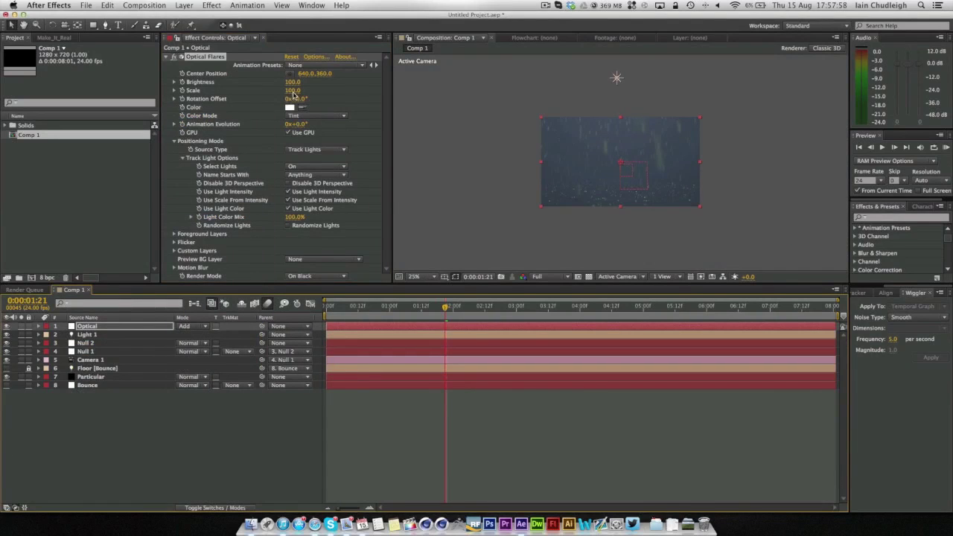
# - Reduce the flare's scale and set its colour to black
pyautogui.moveTo(286, 90); pyautogui.dragTo(291, 98)
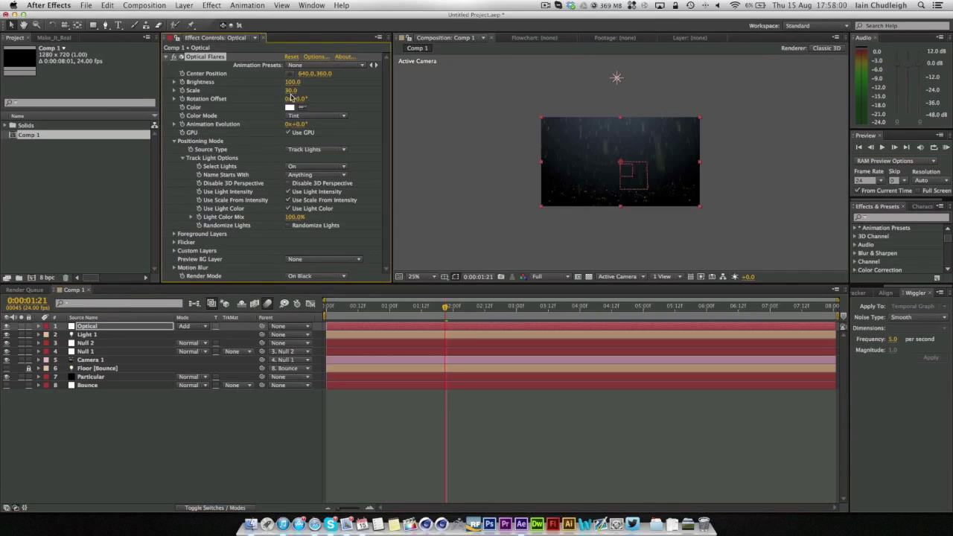
pyautogui.click(289, 107)
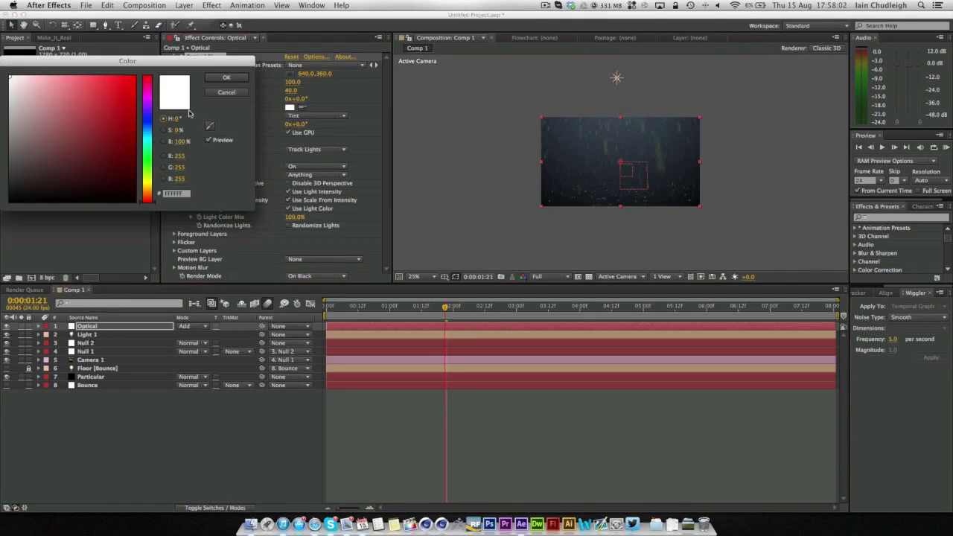
pyautogui.click(55, 76)
pyautogui.click(10, 200)
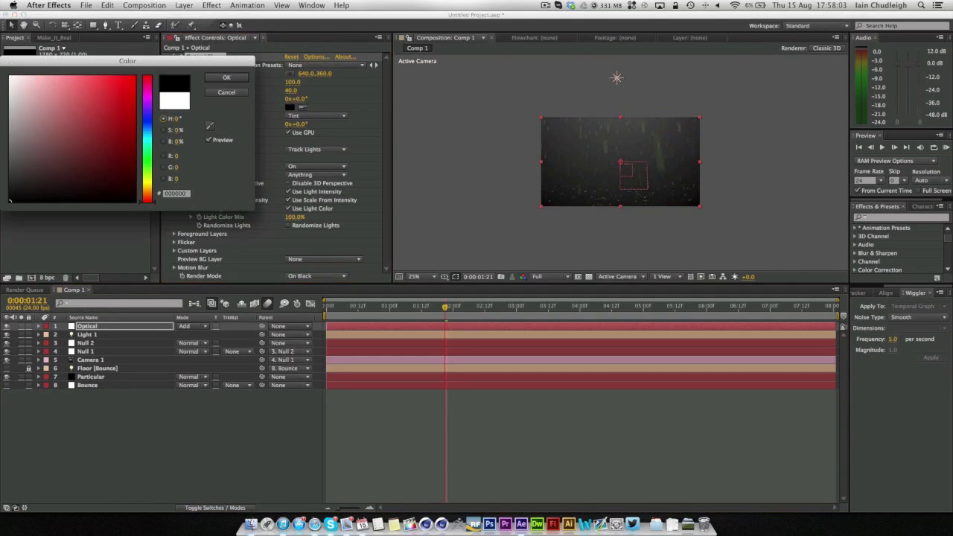
pyautogui.click(235, 80)
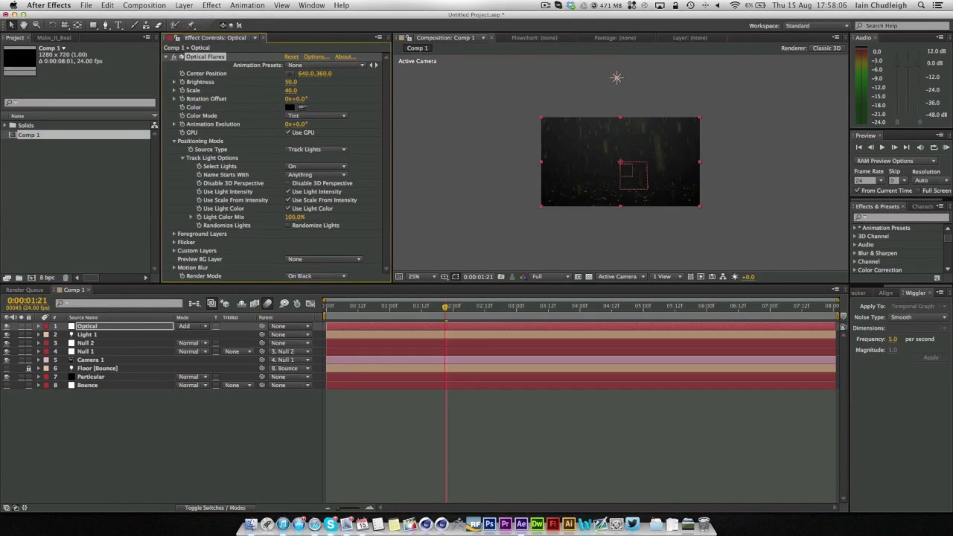
# - Zoom the view to 50% and switch the project to 16 bpc
pyautogui.press('.')
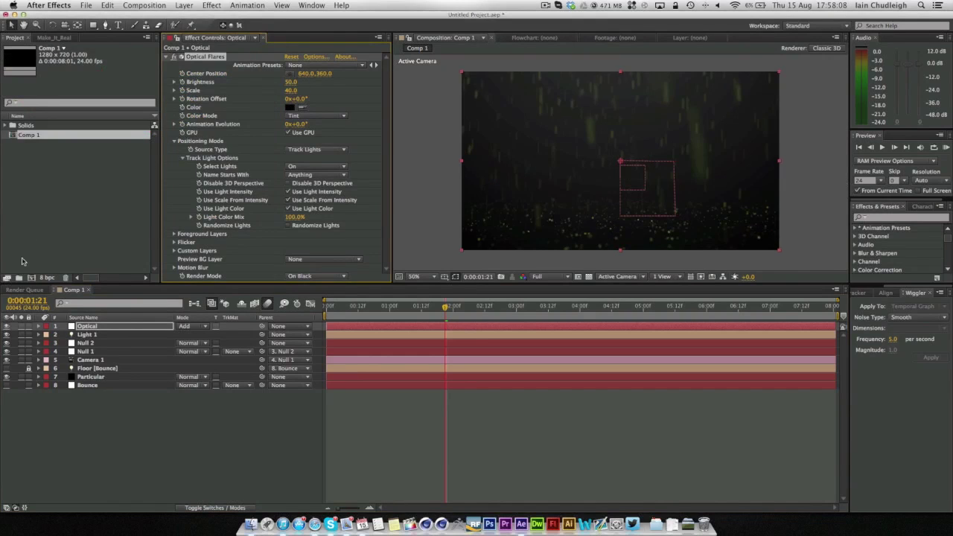
pyautogui.keyDown('alt'); pyautogui.click(45, 277); pyautogui.keyUp('alt')
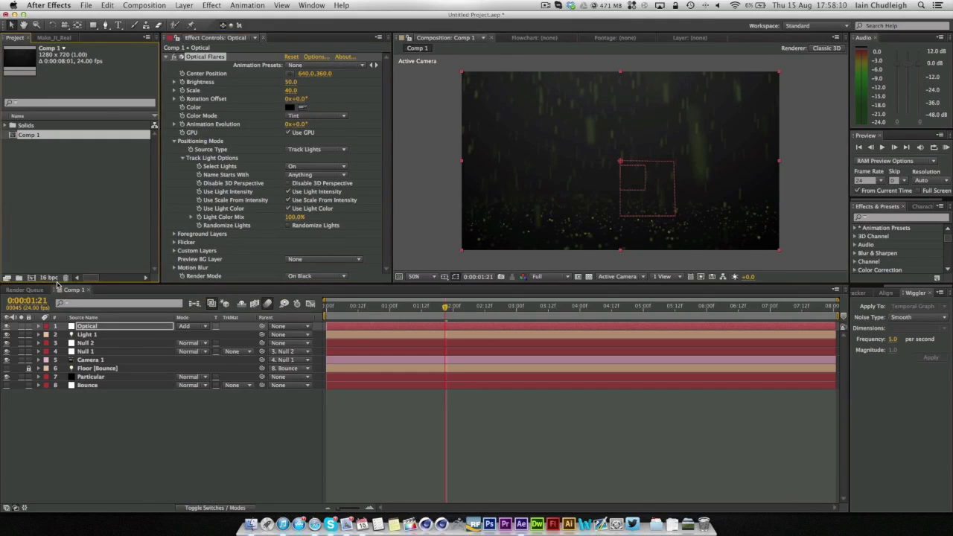
pyautogui.click(477, 123)
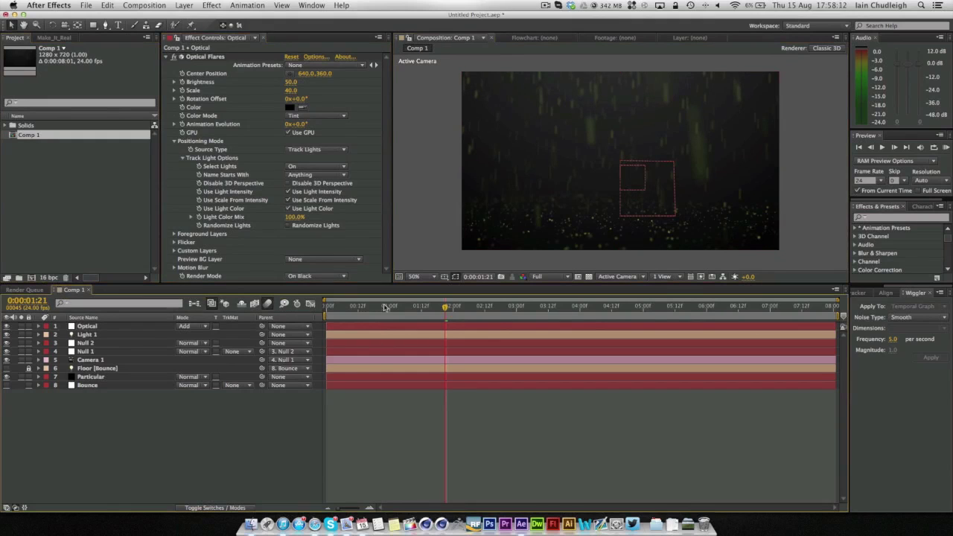
pyautogui.click(349, 307)
pyautogui.click(513, 308)
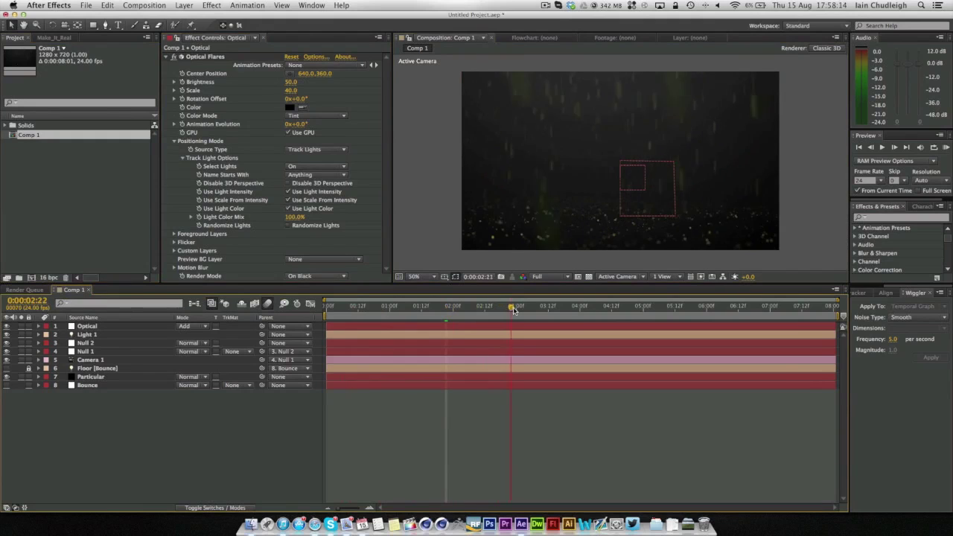
pyautogui.click(625, 307)
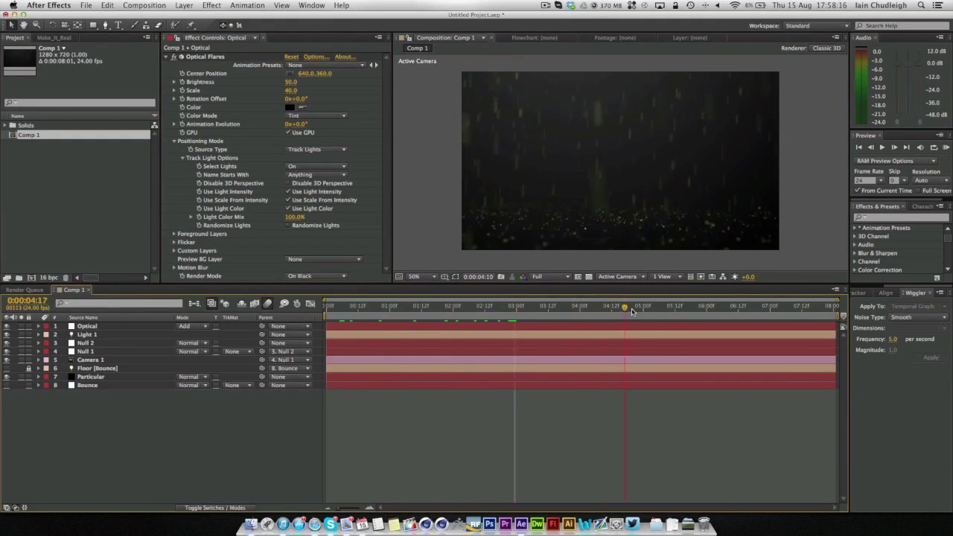
pyautogui.click(675, 308)
pyautogui.keyDown('alt'); pyautogui.click(49, 277); pyautogui.keyUp('alt')
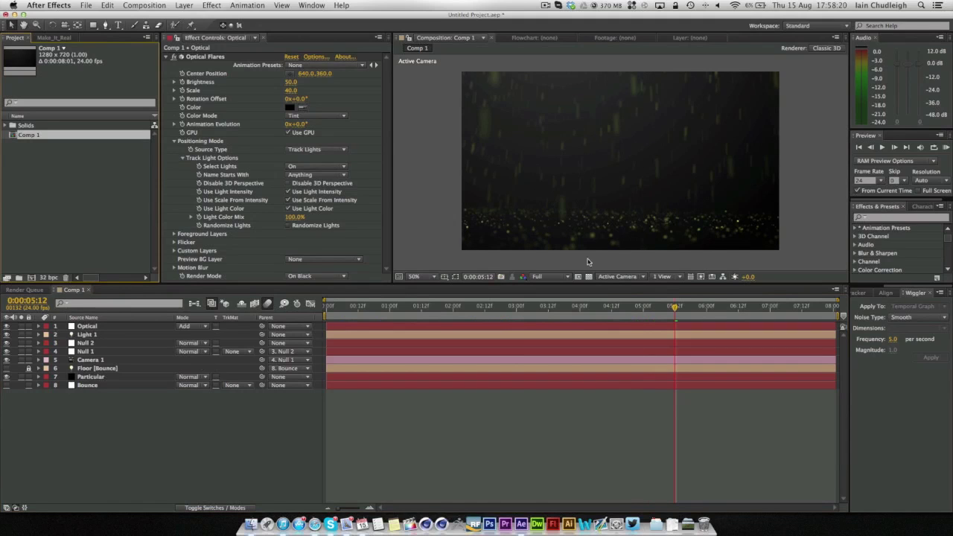
pyautogui.moveTo(452, 306); pyautogui.dragTo(407, 308)
pyautogui.press('space')
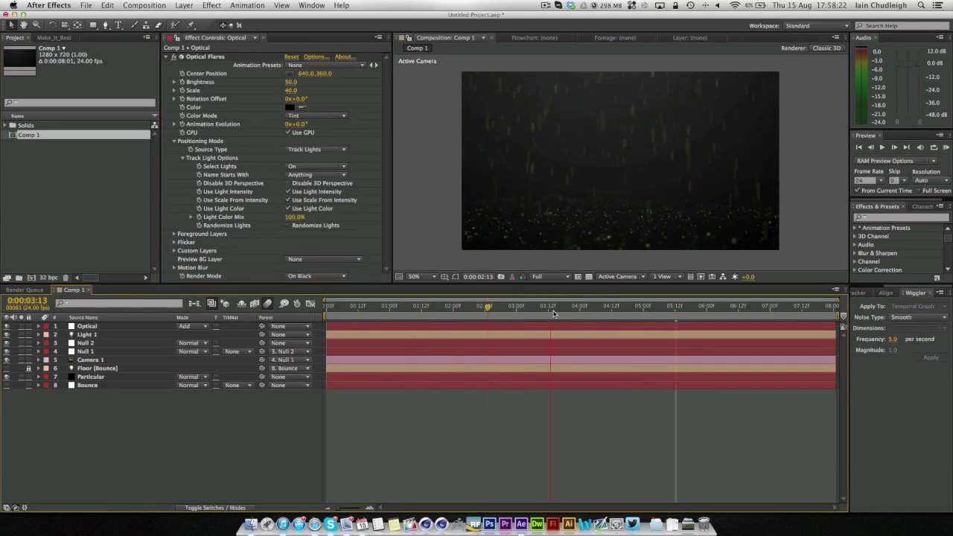
pyautogui.press('space')
pyautogui.scroll(4, 603, 157)
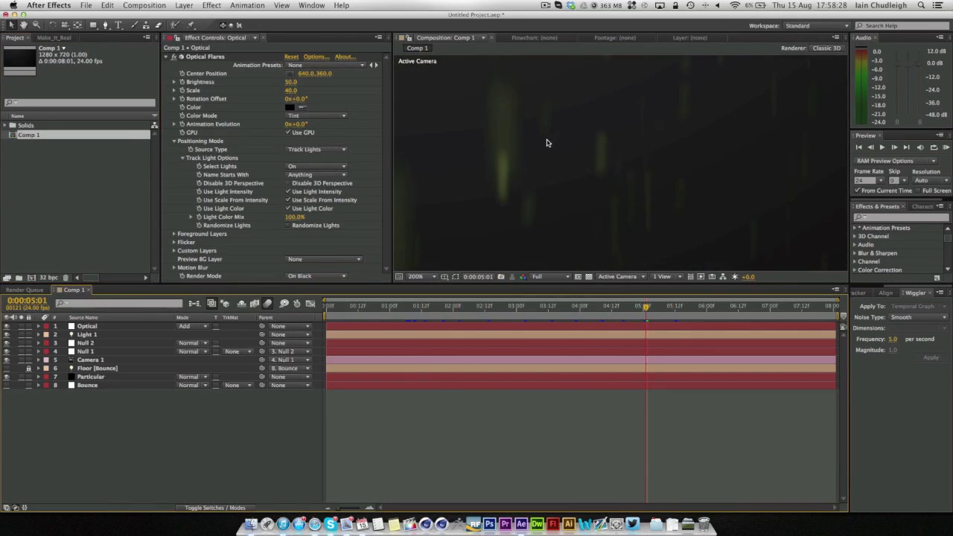
pyautogui.scroll(-2, 546, 145)
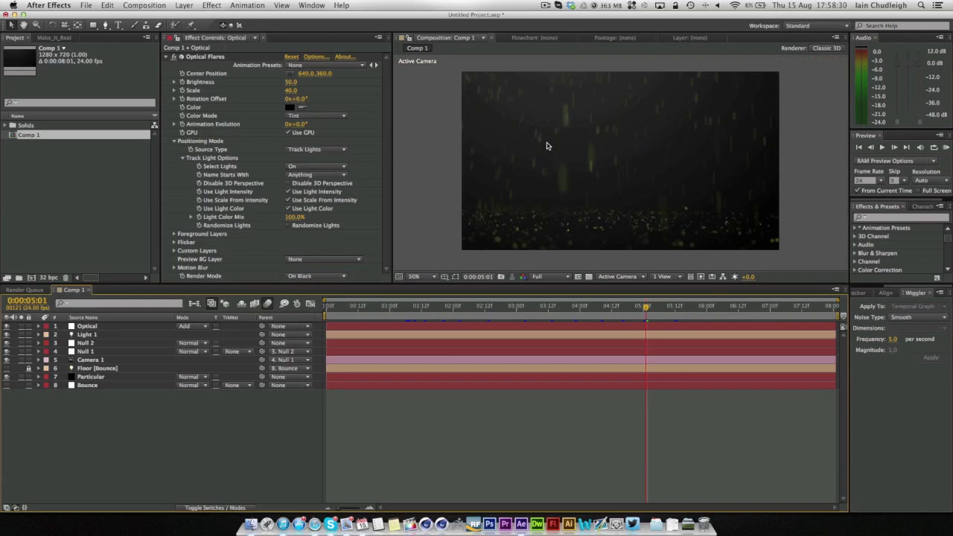
# - Add a new adjustment layer to the composition
pyautogui.rightClick(93, 422)
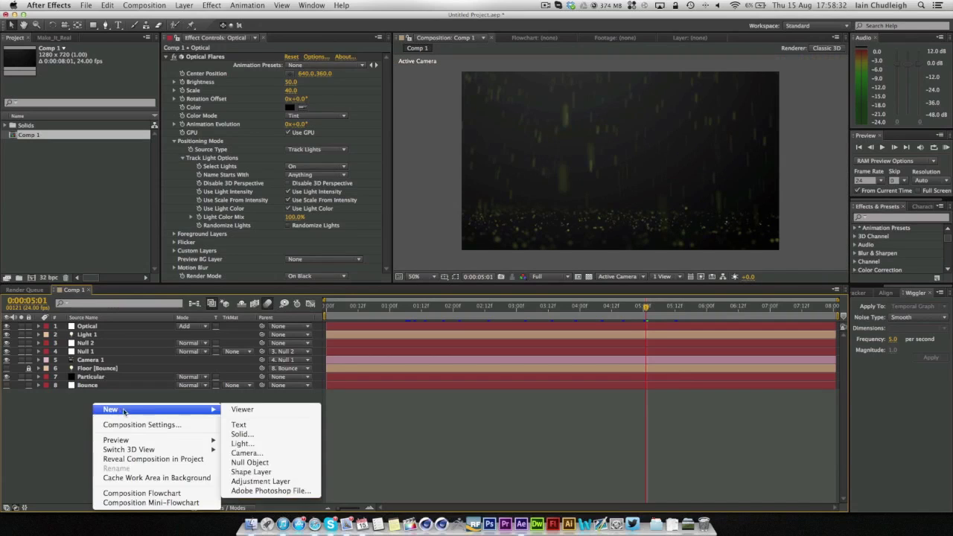
pyautogui.click(192, 428)
pyautogui.press('Escape')
pyautogui.rightClick(138, 409)
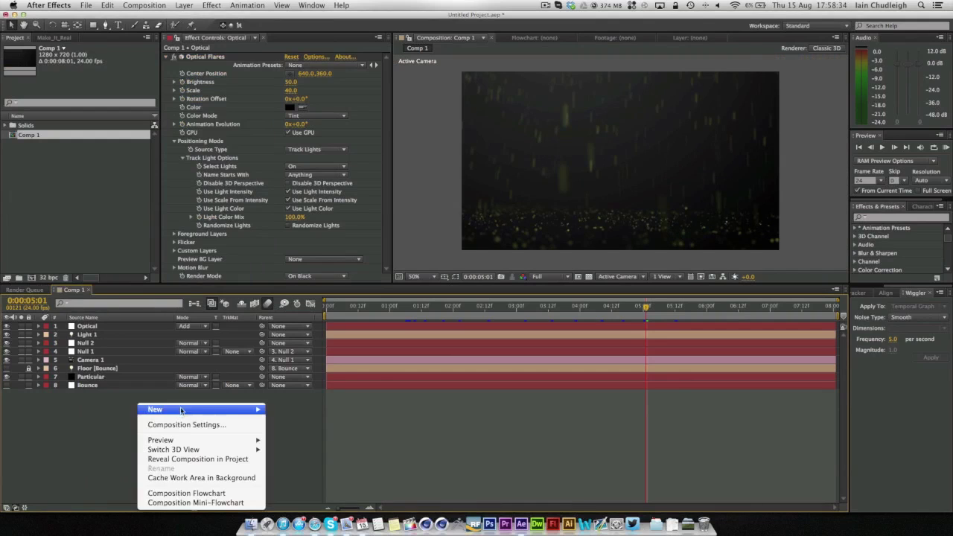
pyautogui.moveTo(187, 411)
pyautogui.click(318, 482)
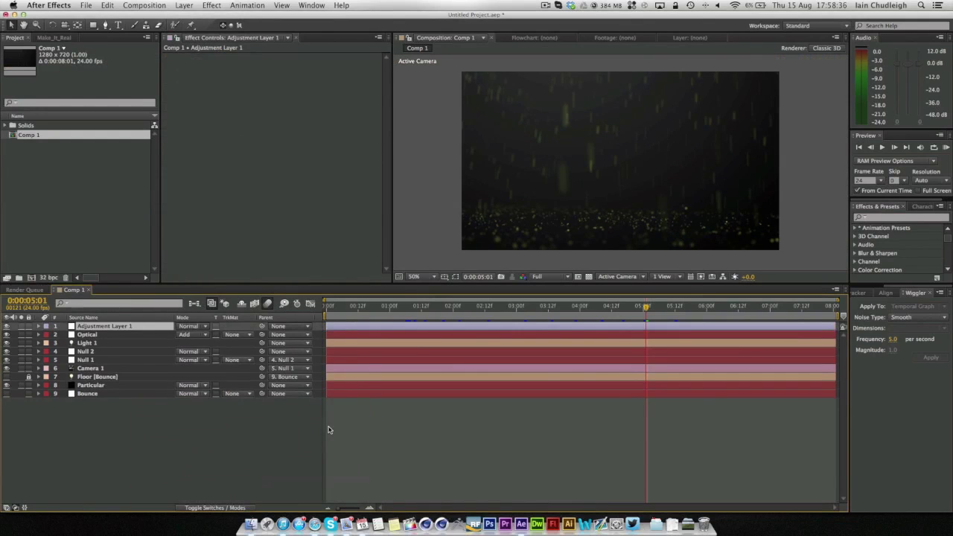
# - Apply MisFire Grain to the adjustment layer, turning off colour noise and setting Amount to 10%
pyautogui.rightClick(244, 145)
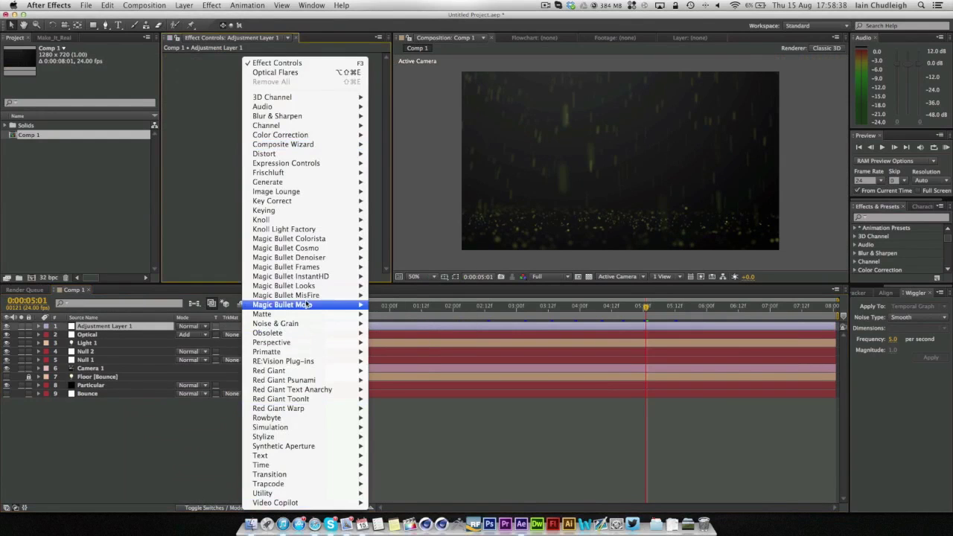
pyautogui.moveTo(302, 298)
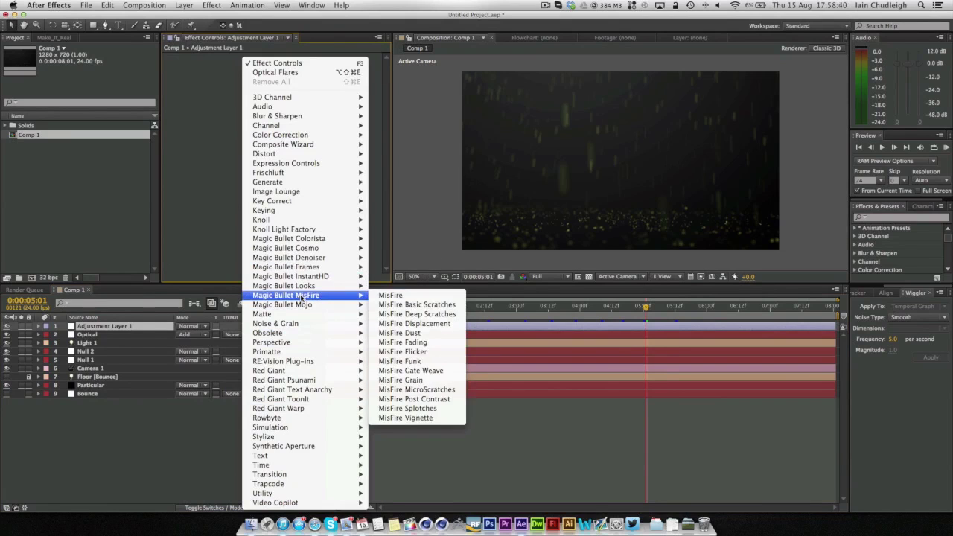
pyautogui.click(417, 388)
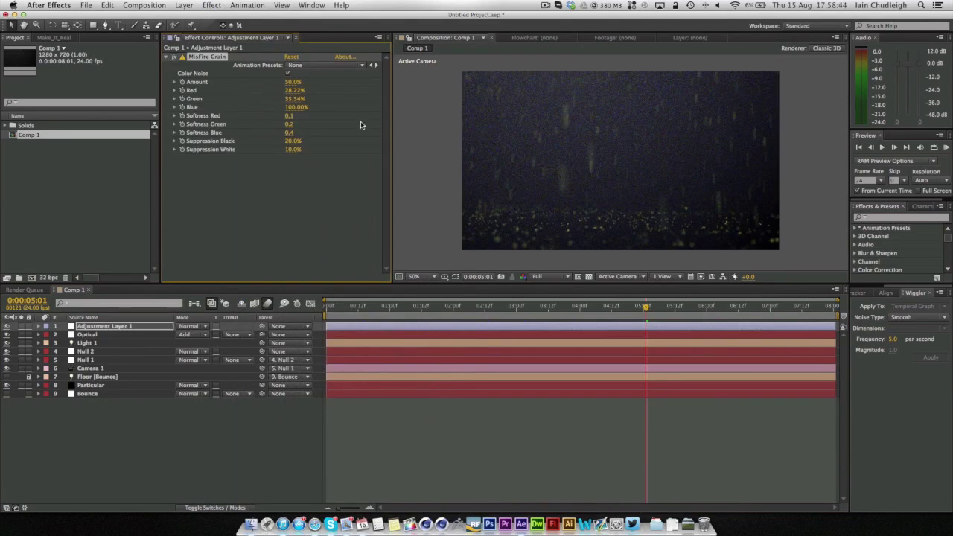
pyautogui.click(288, 73)
pyautogui.click(292, 84)
pyautogui.write('10')
pyautogui.press('Tab')
# - Set the remaining grain values, including Red and Green, to 10
pyautogui.write('10')
pyautogui.press('Tab')
pyautogui.write('10')
pyautogui.press('Tab')
pyautogui.write('10')
pyautogui.press('Return')
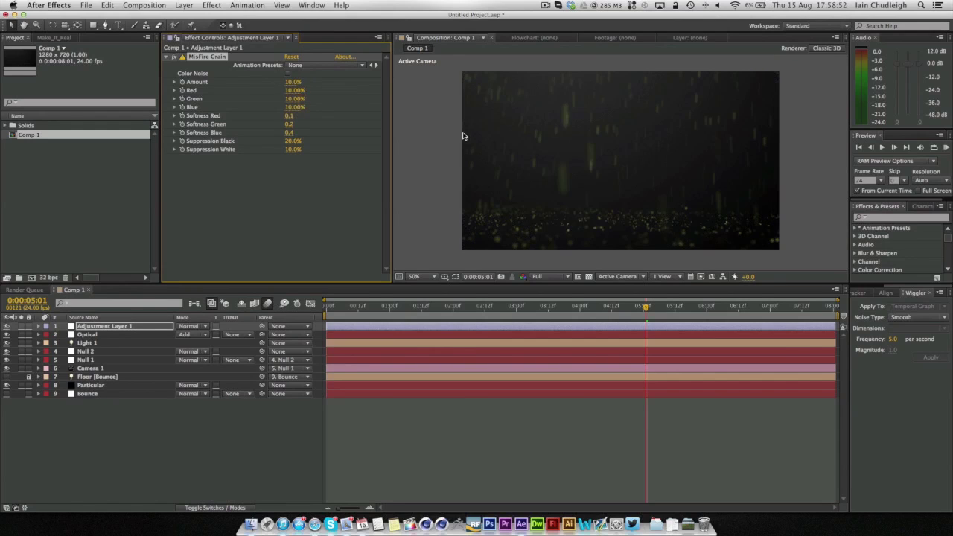
pyautogui.scroll(4, 678, 187)
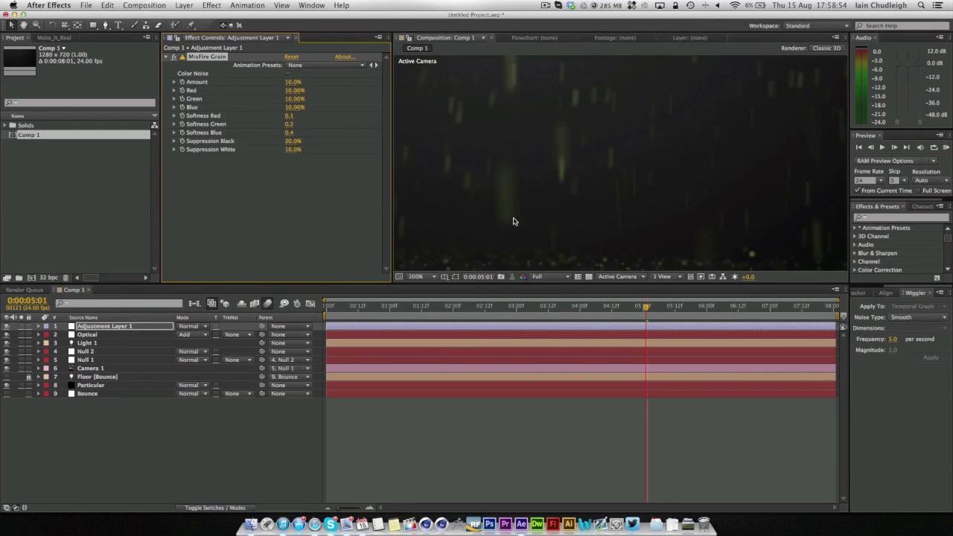
pyautogui.scroll(-4, 513, 221)
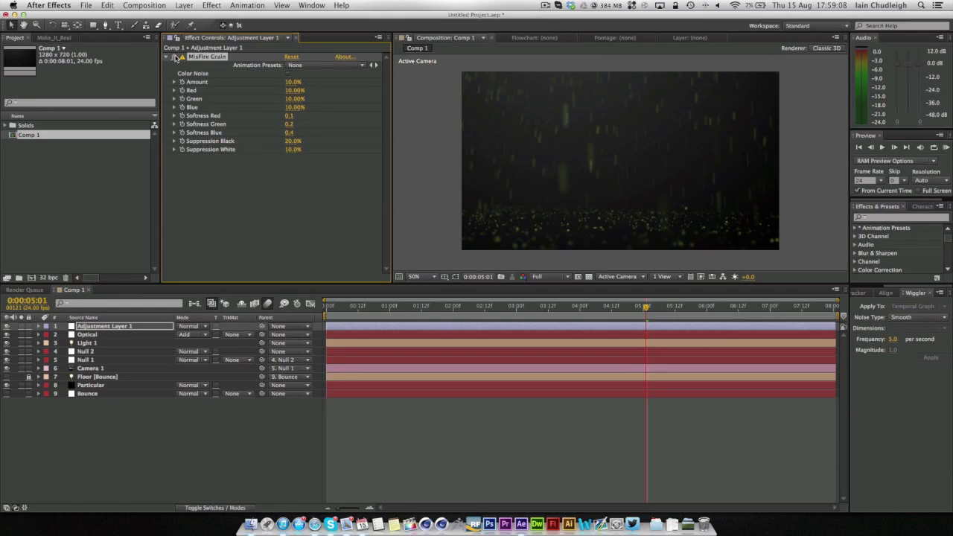
# - Replace the MisFire Grain effect on the adjustment layer with Noise & Grain > Add Grain
pyautogui.press('Delete')
pyautogui.rightClick(216, 73)
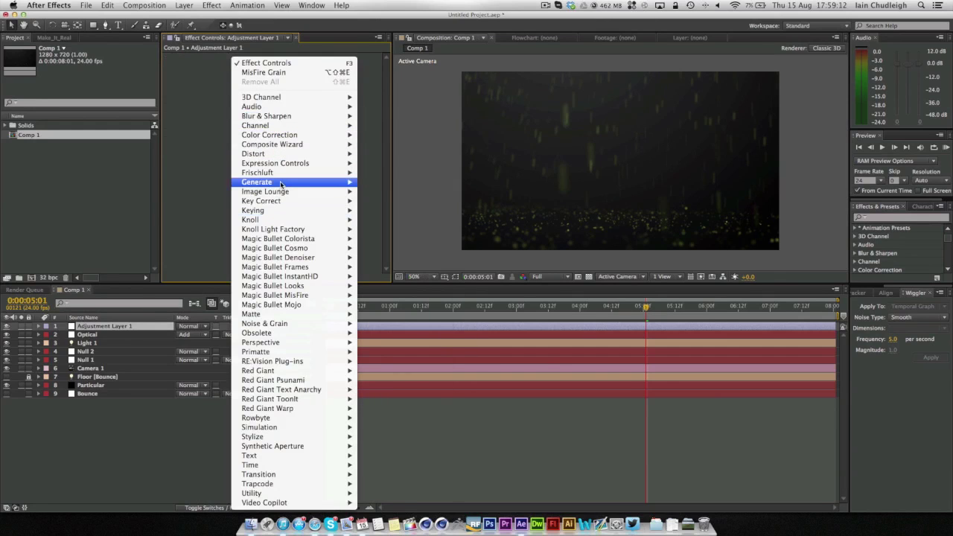
pyautogui.moveTo(280, 184)
pyautogui.moveTo(295, 325)
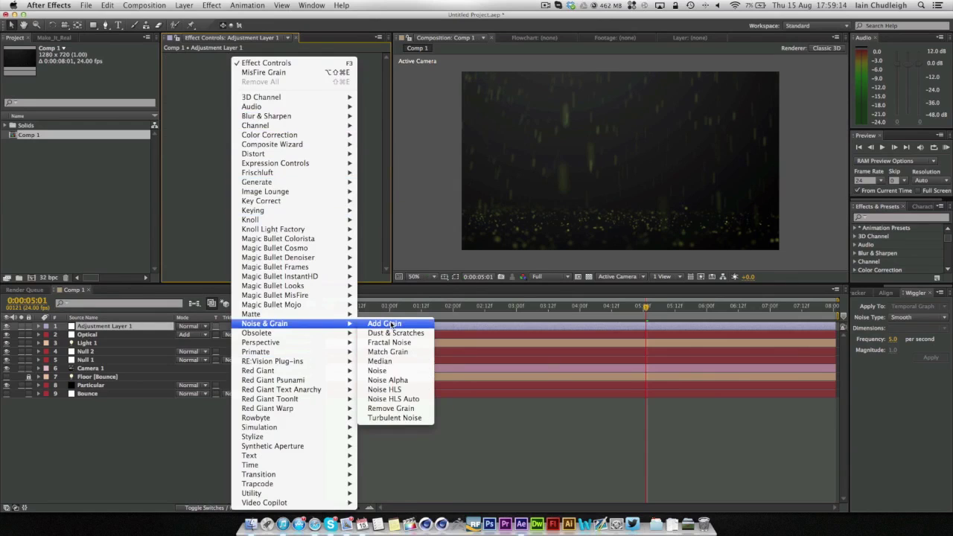
pyautogui.click(385, 323)
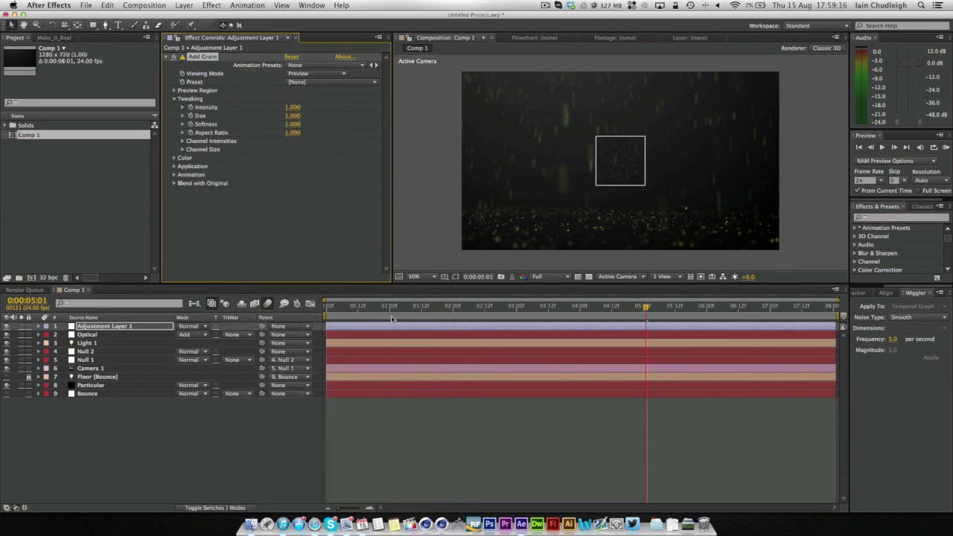
# - Set Add Grain's Viewing Mode to Final Output and its Intensity to 0.1
pyautogui.click(308, 75)
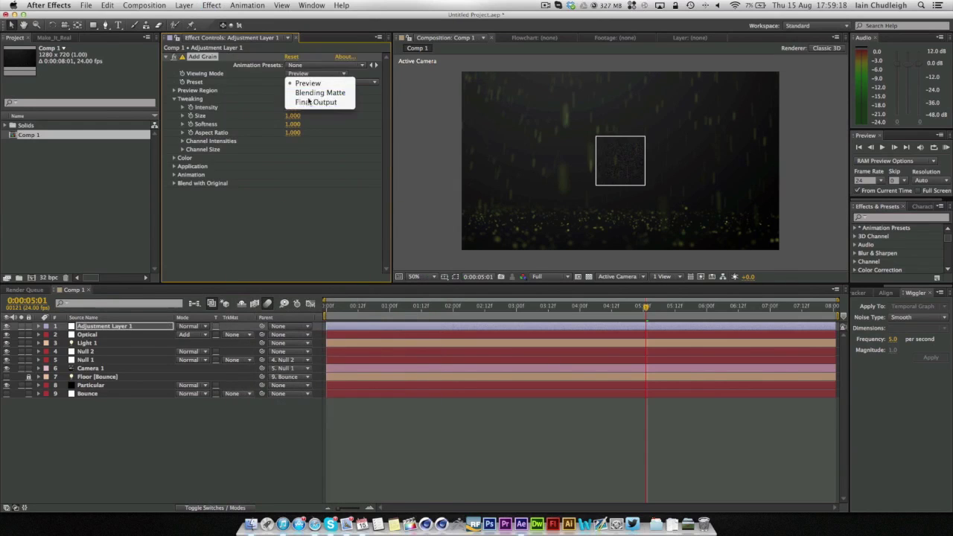
pyautogui.click(311, 102)
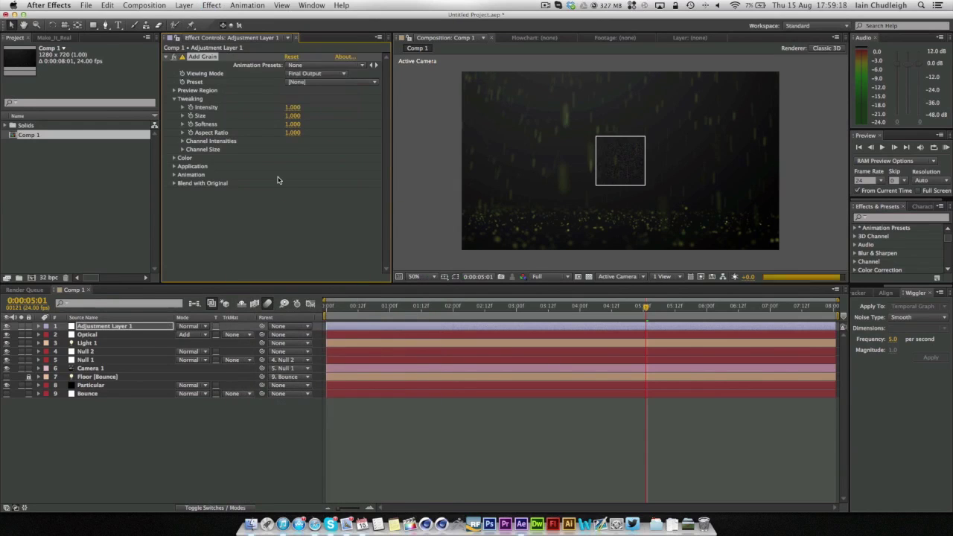
pyautogui.click(292, 108)
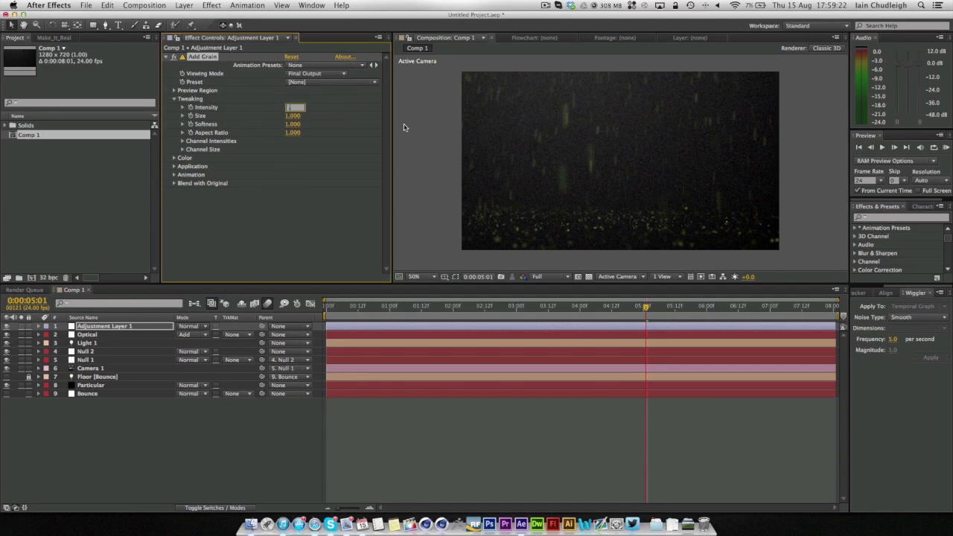
pyautogui.write('.2')
pyautogui.press('Return')
pyautogui.click(293, 108)
pyautogui.write('.1')
pyautogui.press('Return')
# - Scrub to 0:00:01:17, 0:00:00:11 and 0:00:04:13 to check the grain over the rain
pyautogui.scroll(4, 608, 160)
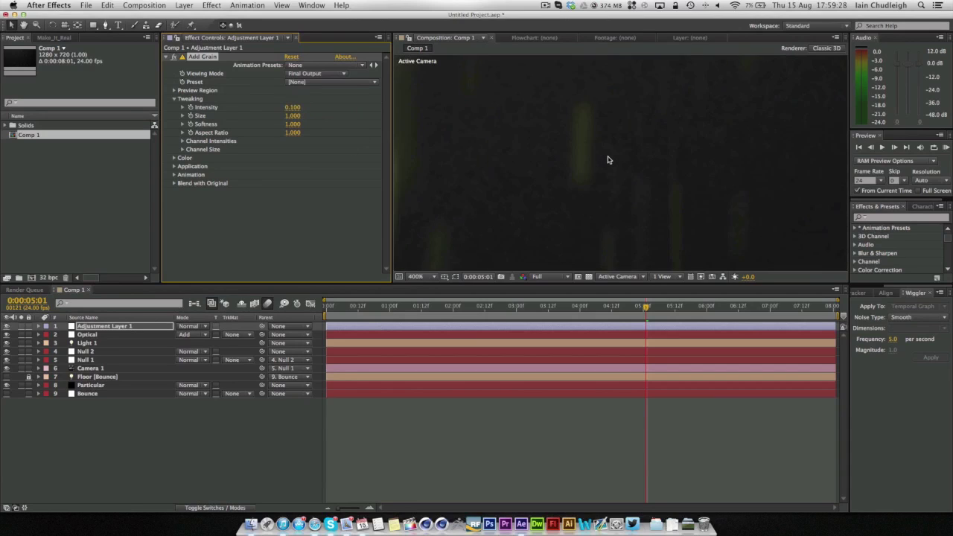
pyautogui.scroll(-4, 606, 166)
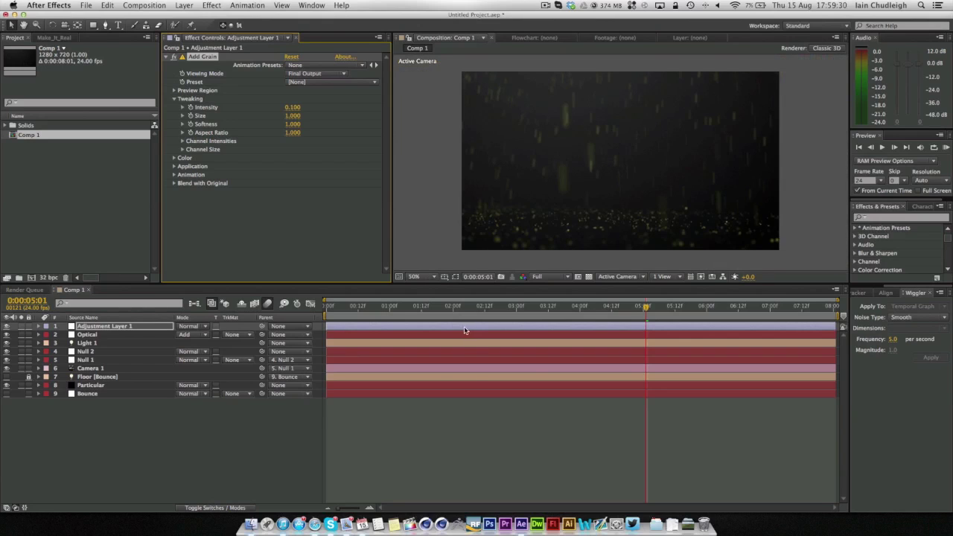
pyautogui.moveTo(464, 308); pyautogui.dragTo(434, 308)
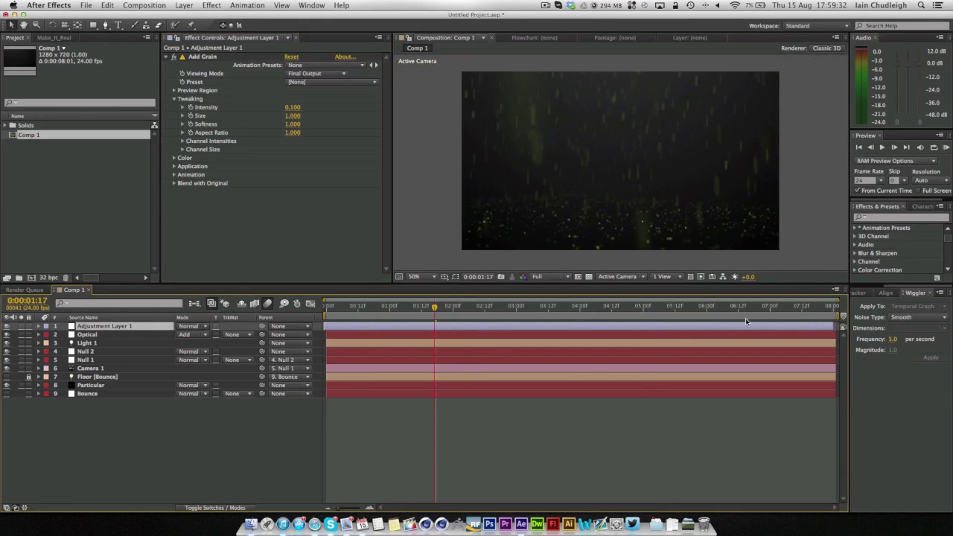
pyautogui.click(356, 310)
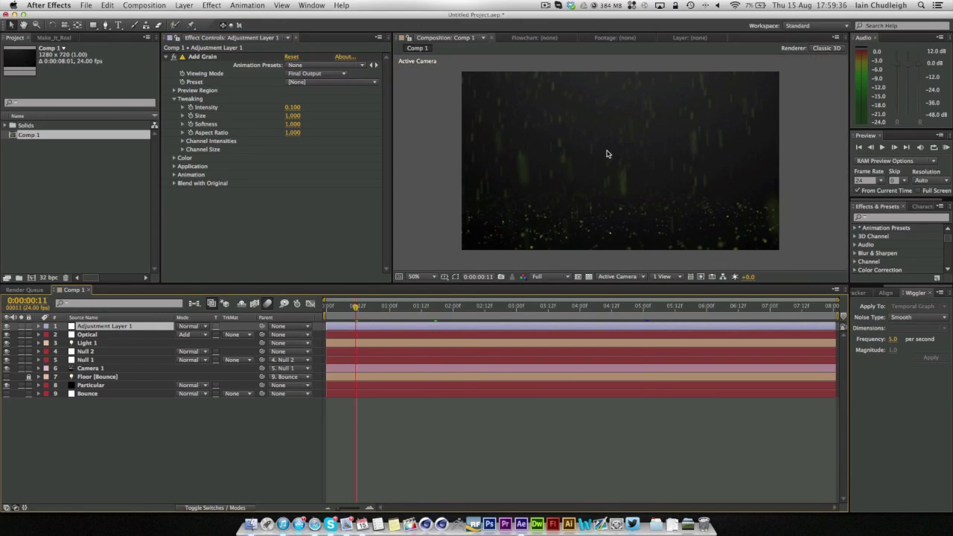
pyautogui.click(613, 308)
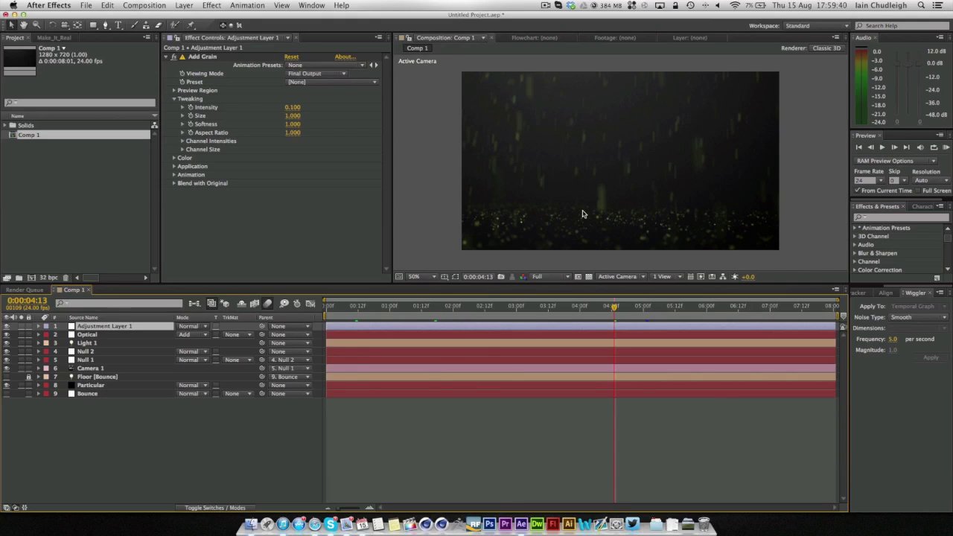
pyautogui.click(88, 388)
# - Add a Stylize > Glow effect to the Particular rain layer with Glow Intensity 0.2
pyautogui.click(167, 57)
pyautogui.rightClick(240, 125)
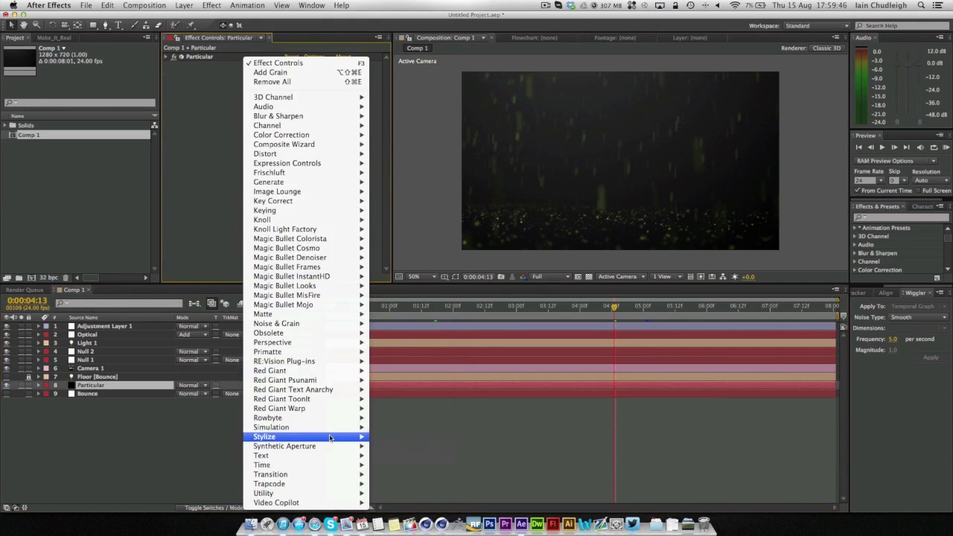
pyautogui.moveTo(332, 437)
pyautogui.click(411, 434)
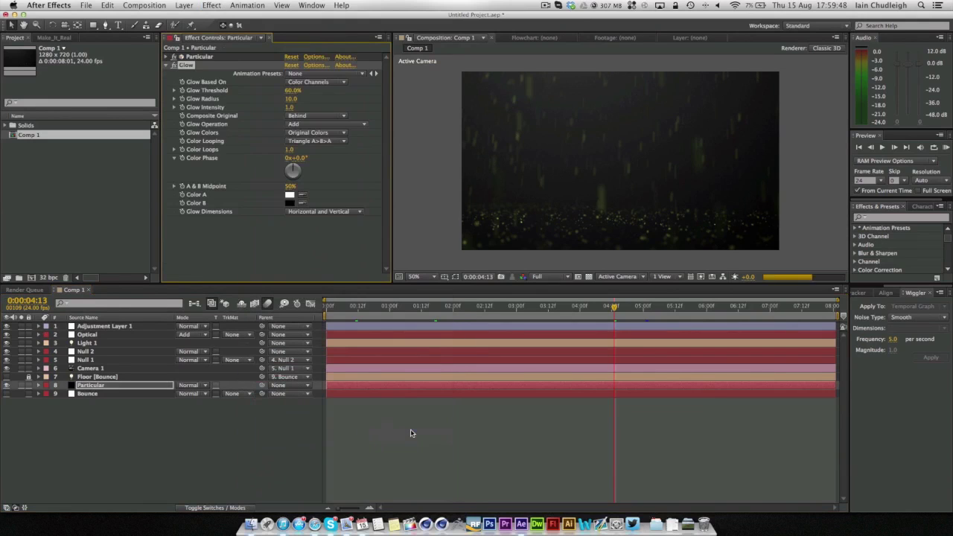
pyautogui.click(290, 99)
pyautogui.click(291, 107)
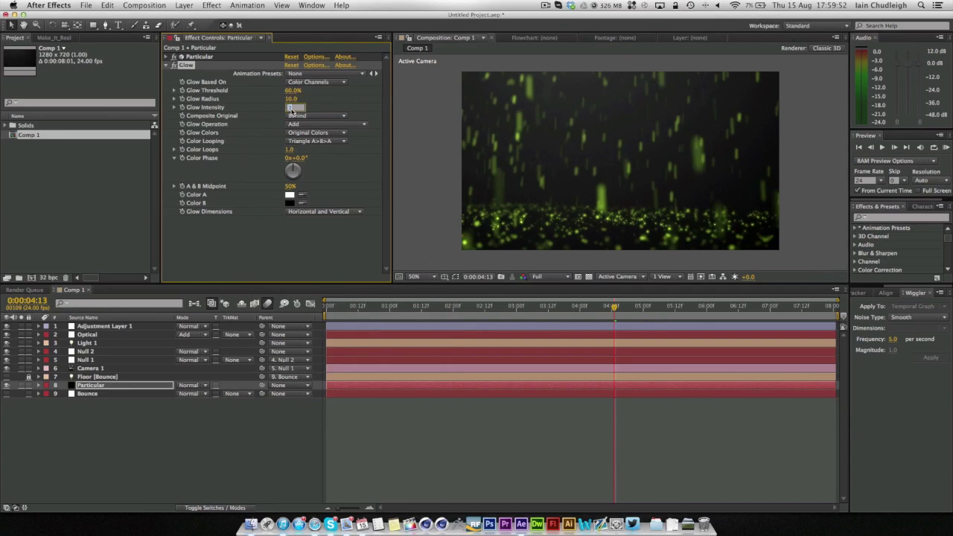
pyautogui.write('0.2')
pyautogui.press('Return')
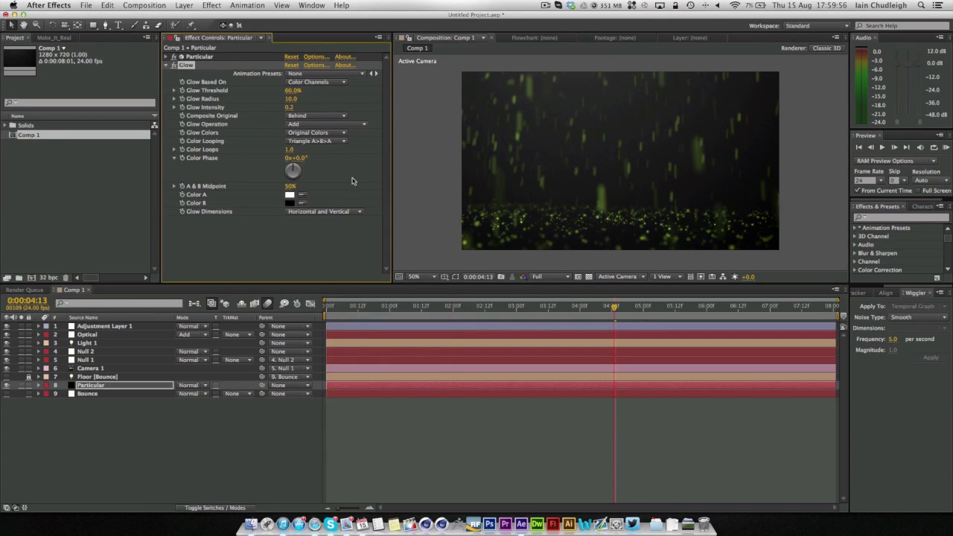
# - Toggle the Glow off and on several times to compare, leaving it enabled
pyautogui.click(175, 65)
pyautogui.click(175, 65)
pyautogui.click(175, 66)
pyautogui.click(174, 66)
pyautogui.click(174, 66)
pyautogui.click(174, 65)
pyautogui.click(543, 3)
pyautogui.click(543, 4)
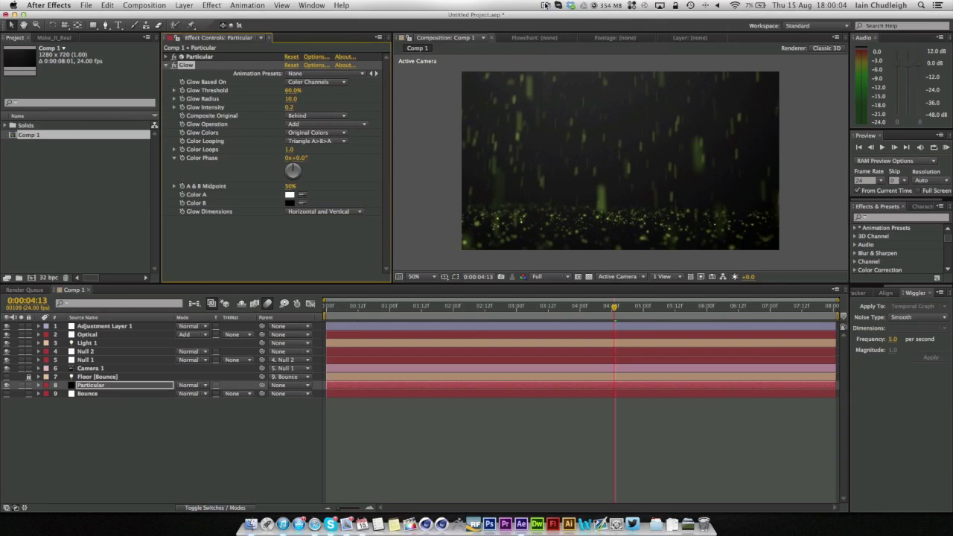